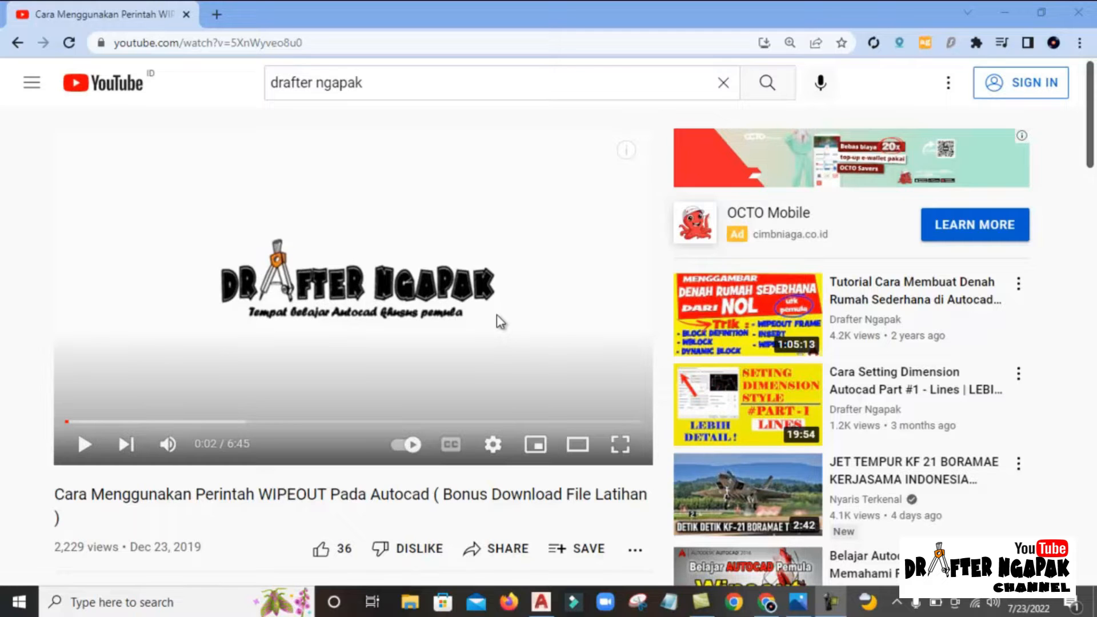
- Read through the comments under the WIPEOUT tutorial video to find the question about circles and the channel's reply
{"action": "scroll", "coordinate": [497, 322], "scroll_direction": "down", "scroll_amount": 10}
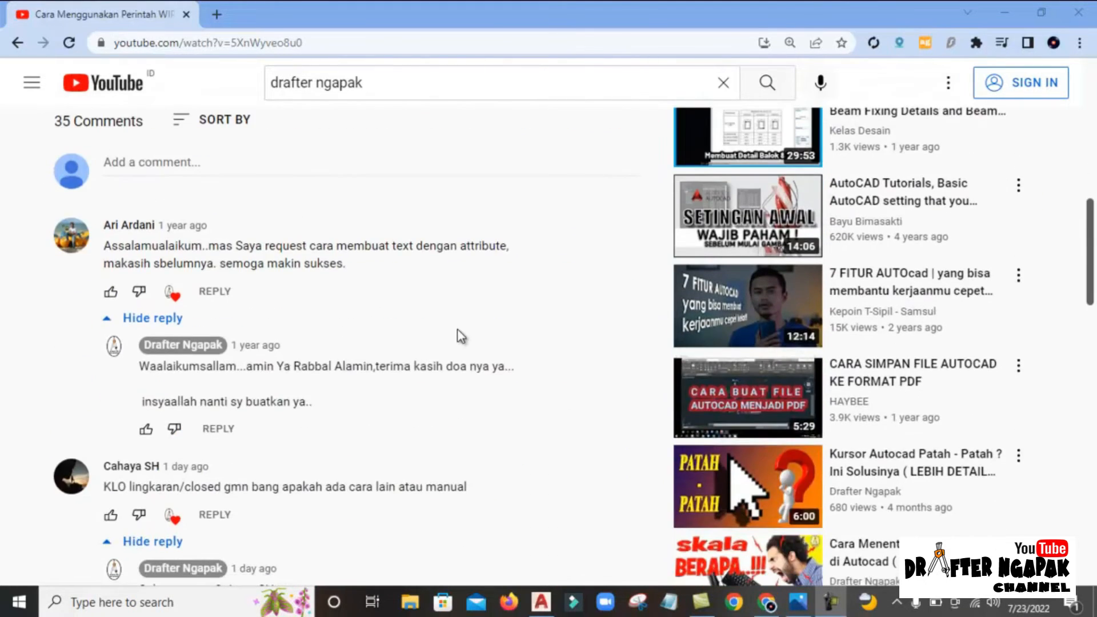
{"action": "scroll", "coordinate": [458, 331], "scroll_direction": "down", "scroll_amount": 3}
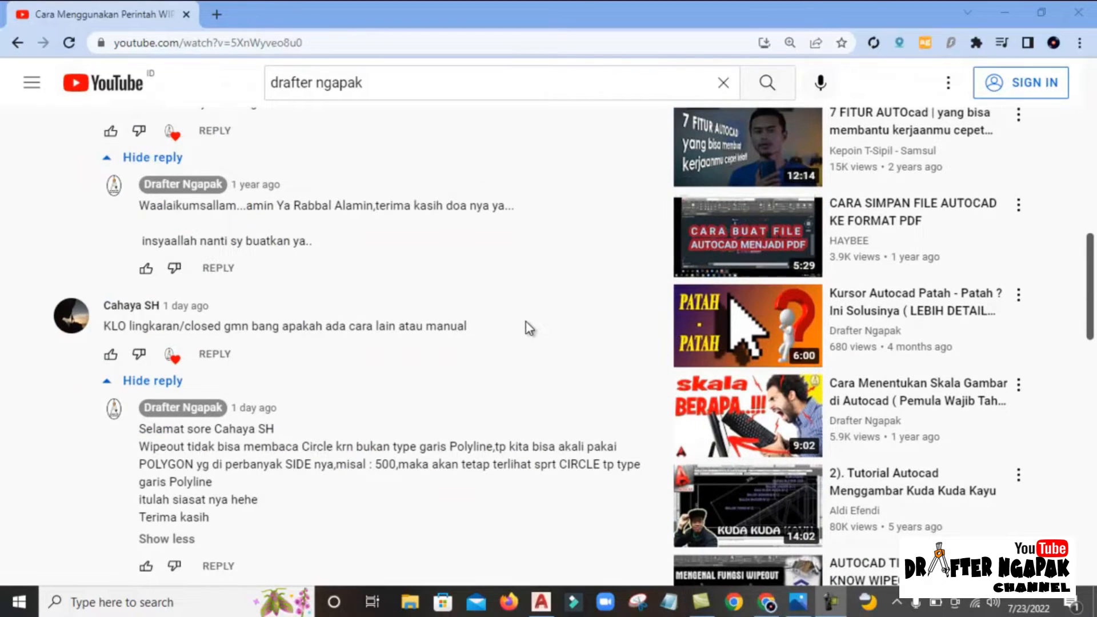
{"action": "scroll", "coordinate": [421, 319], "scroll_direction": "up", "scroll_amount": 5}
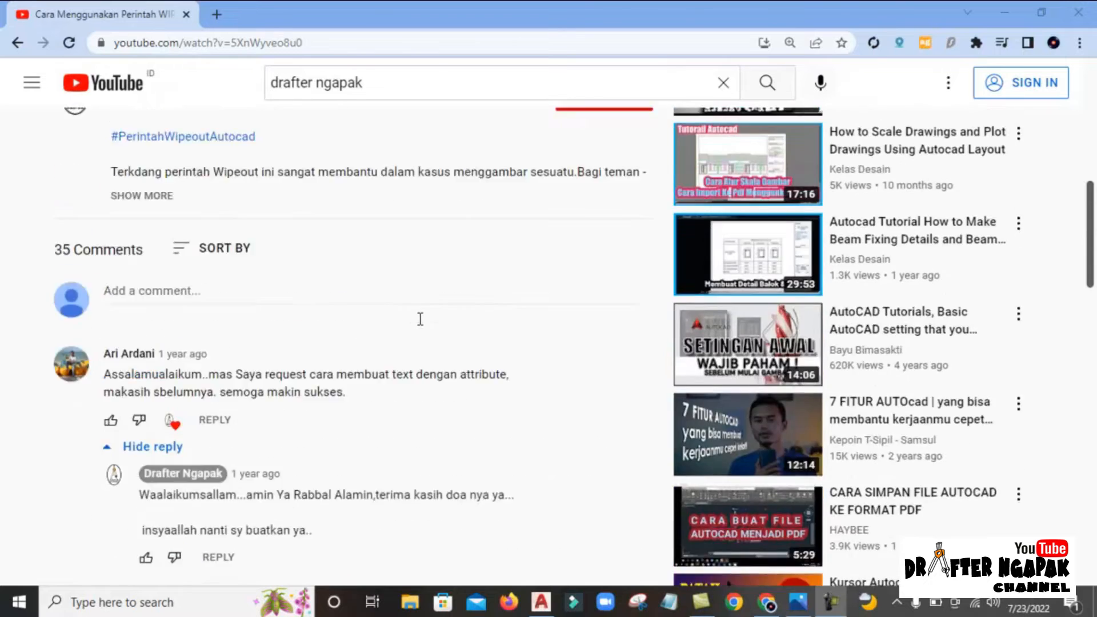
{"action": "scroll", "coordinate": [421, 319], "scroll_direction": "up", "scroll_amount": 5}
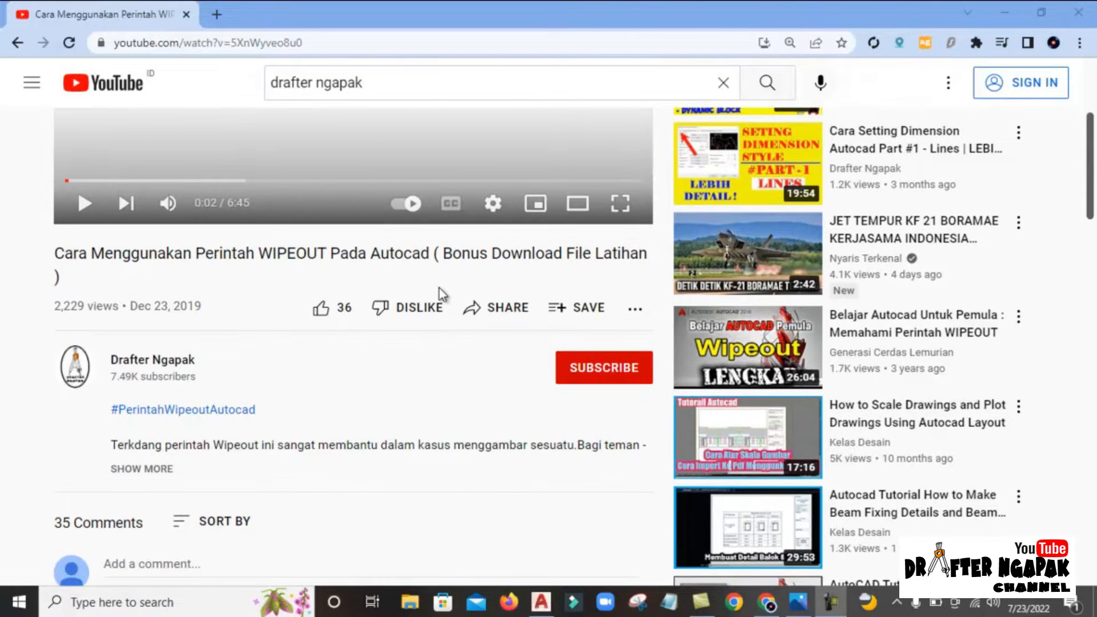
{"action": "scroll", "coordinate": [440, 320], "scroll_direction": "up", "scroll_amount": 3}
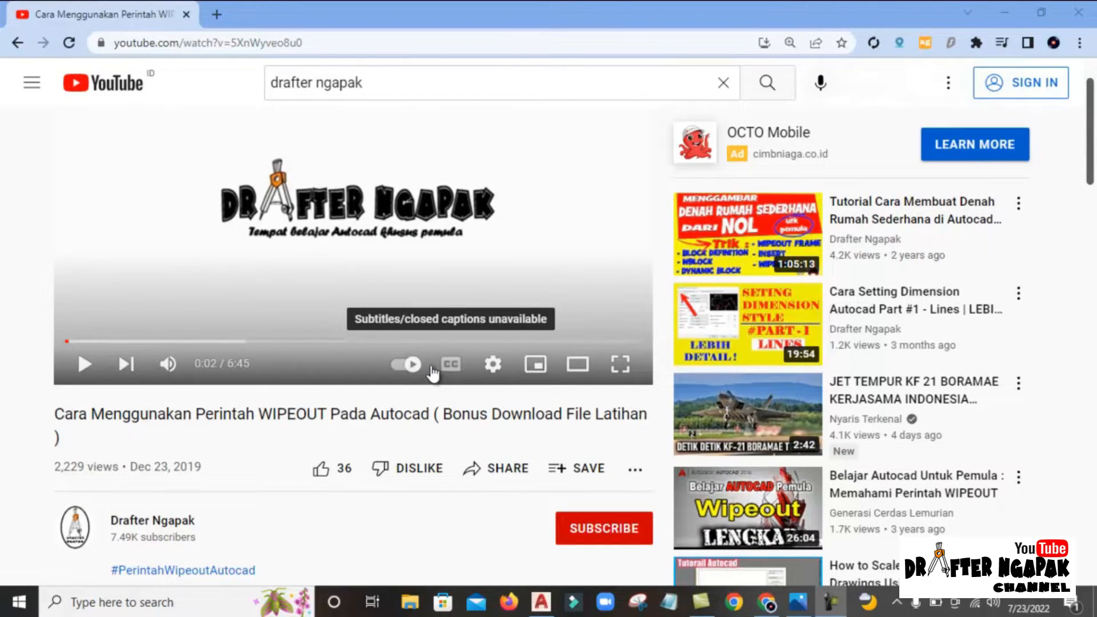
{"action": "scroll", "coordinate": [429, 375], "scroll_direction": "down", "scroll_amount": 2}
{"action": "scroll", "coordinate": [428, 374], "scroll_direction": "down", "scroll_amount": 10}
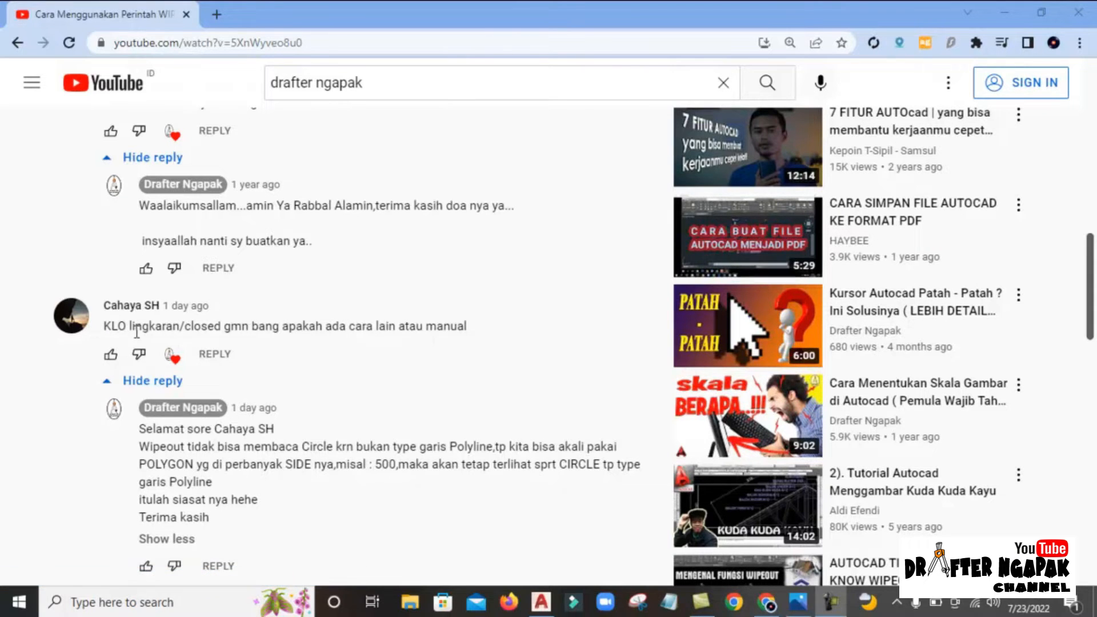
- Review the enlarged screenshot of the viewer's question about circles and switch to the Circle Wipeout drawing in AutoCAD
{"action": "left_click", "coordinate": [798, 601]}
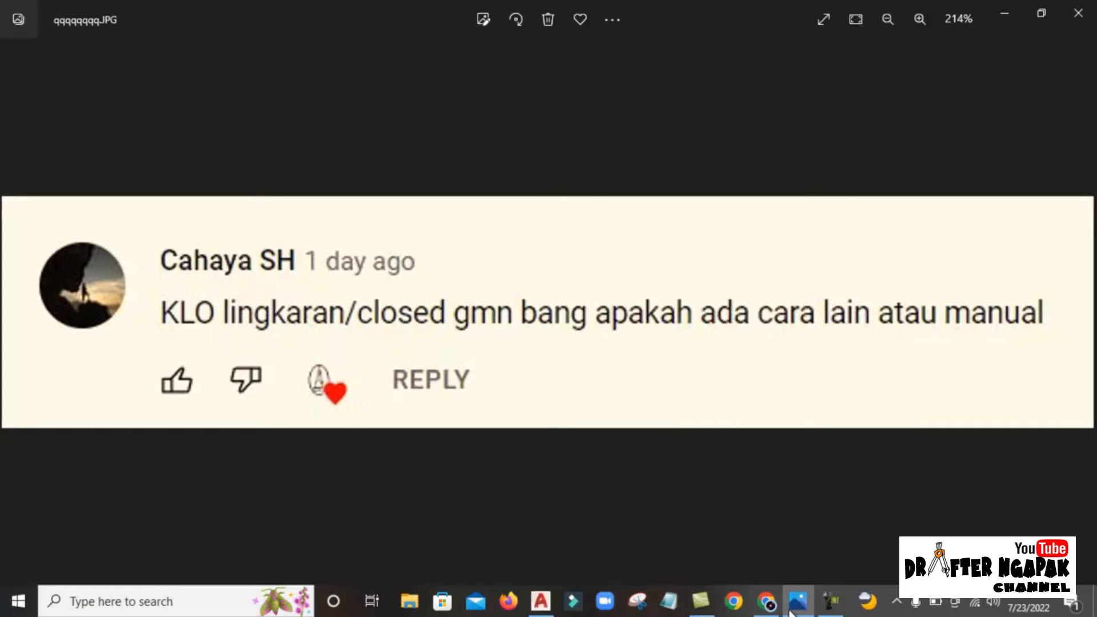
{"action": "left_click", "coordinate": [766, 602]}
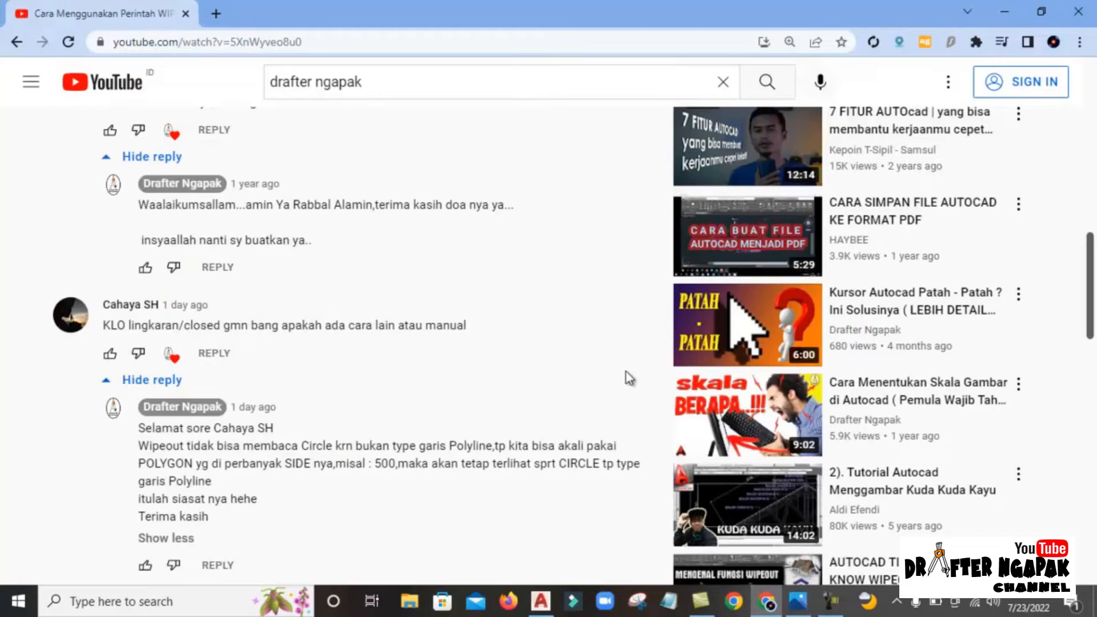
{"action": "scroll", "coordinate": [508, 335], "scroll_direction": "up", "scroll_amount": 15}
{"action": "scroll", "coordinate": [508, 336], "scroll_direction": "up", "scroll_amount": 2}
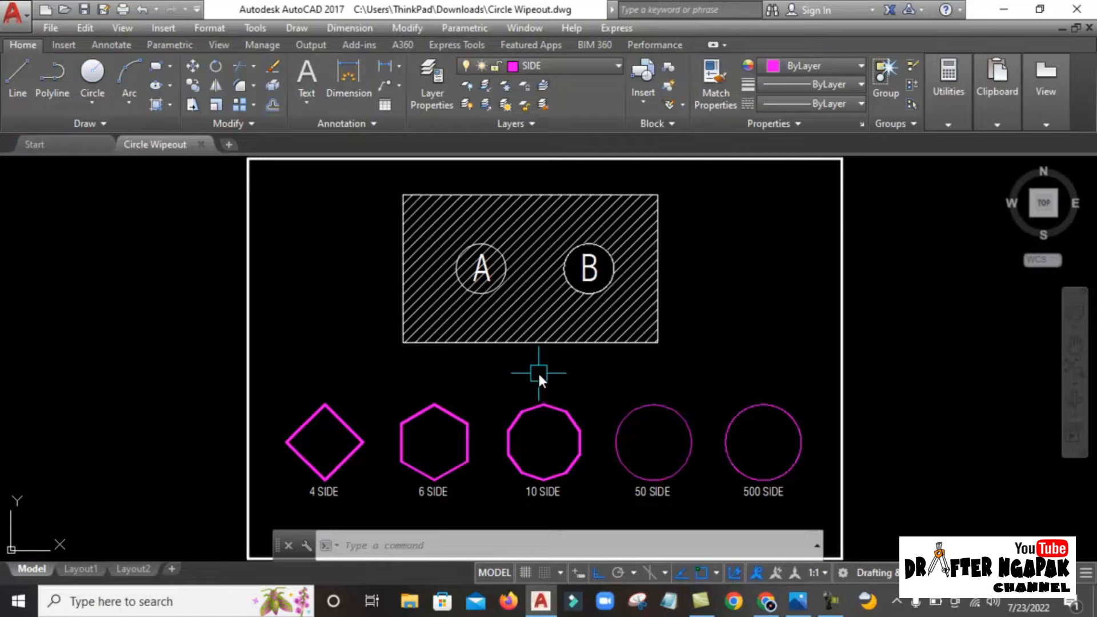
{"action": "left_click", "coordinate": [798, 601]}
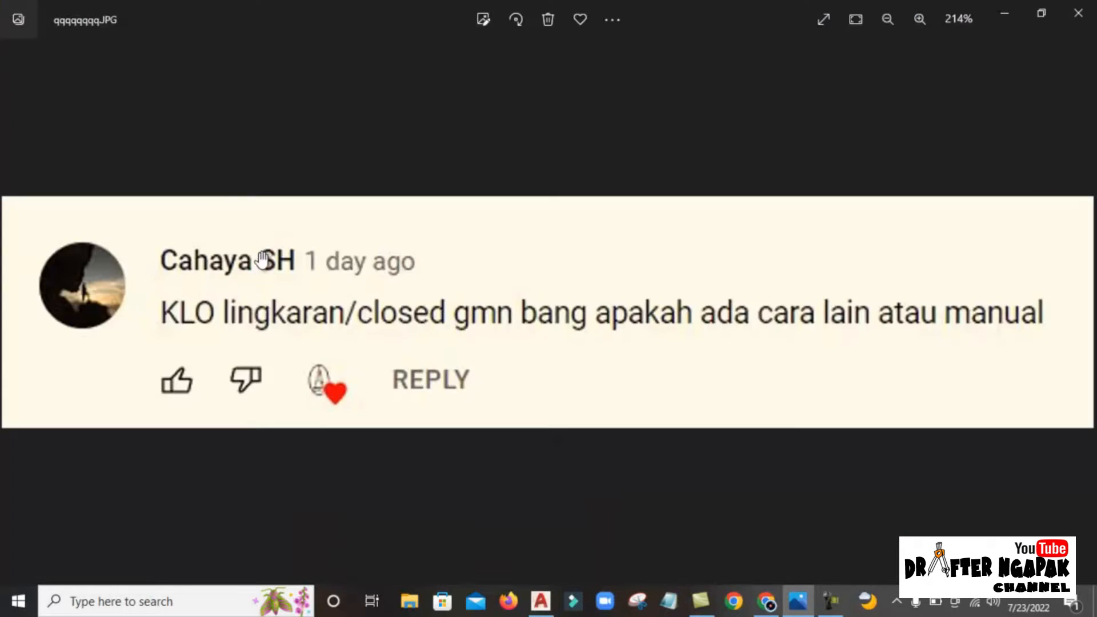
{"action": "left_click", "coordinate": [1005, 12]}
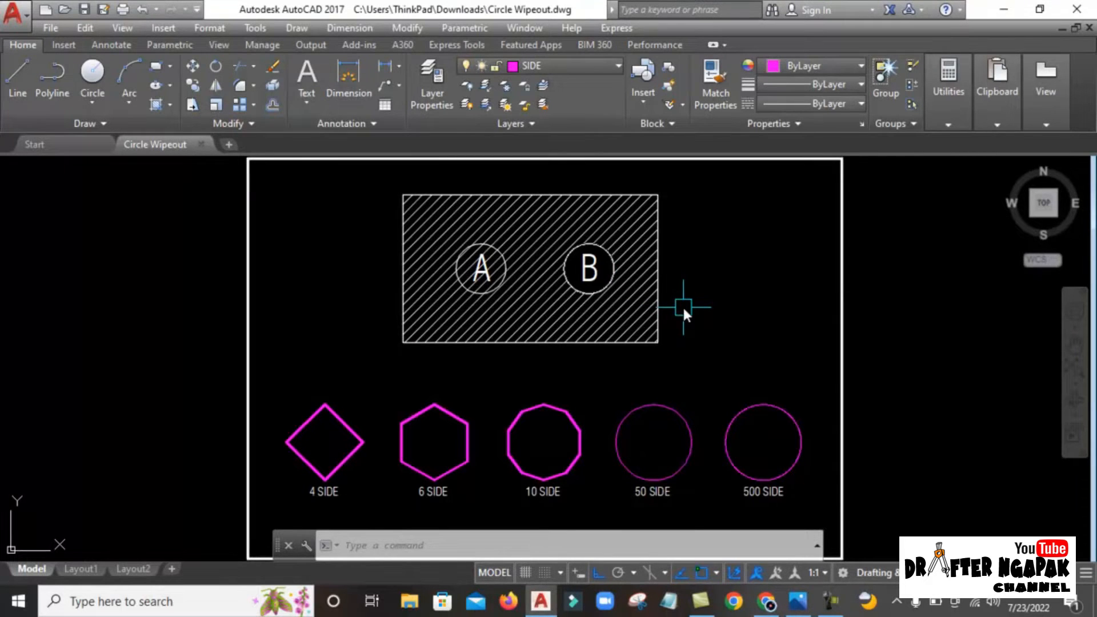
- Move the masked circle B about 15 units horizontally toward circle A within the hatched rectangle
{"action": "scroll", "coordinate": [569, 203], "scroll_direction": "up", "scroll_amount": 2}
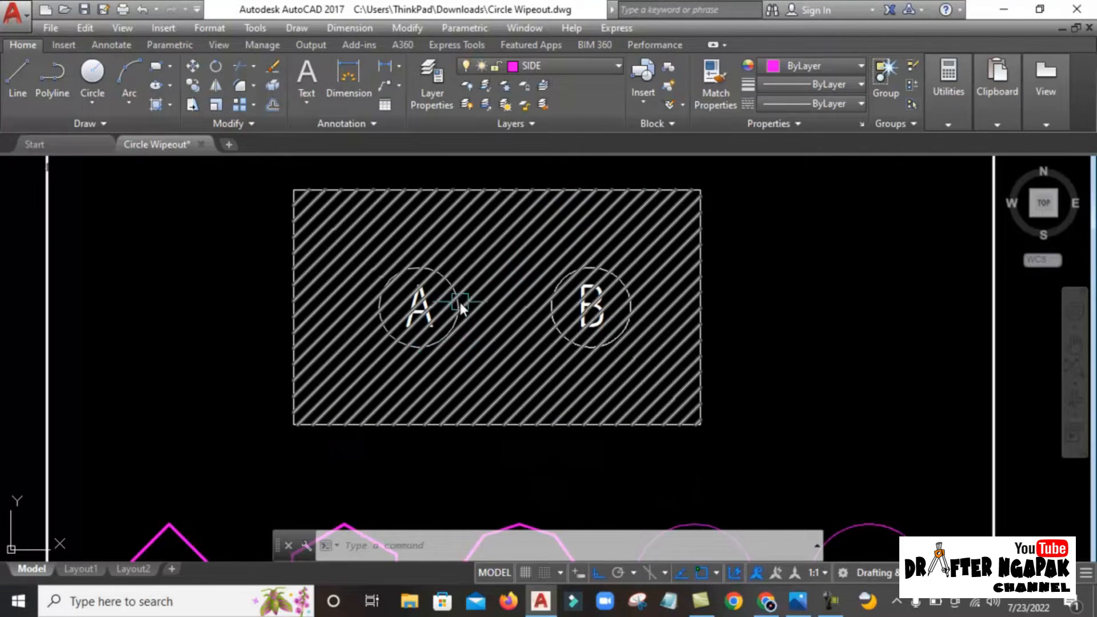
{"action": "scroll", "coordinate": [451, 296], "scroll_direction": "up", "scroll_amount": 2}
{"action": "scroll", "coordinate": [526, 366], "scroll_direction": "down", "scroll_amount": 2}
{"action": "scroll", "coordinate": [520, 346], "scroll_direction": "up", "scroll_amount": 2}
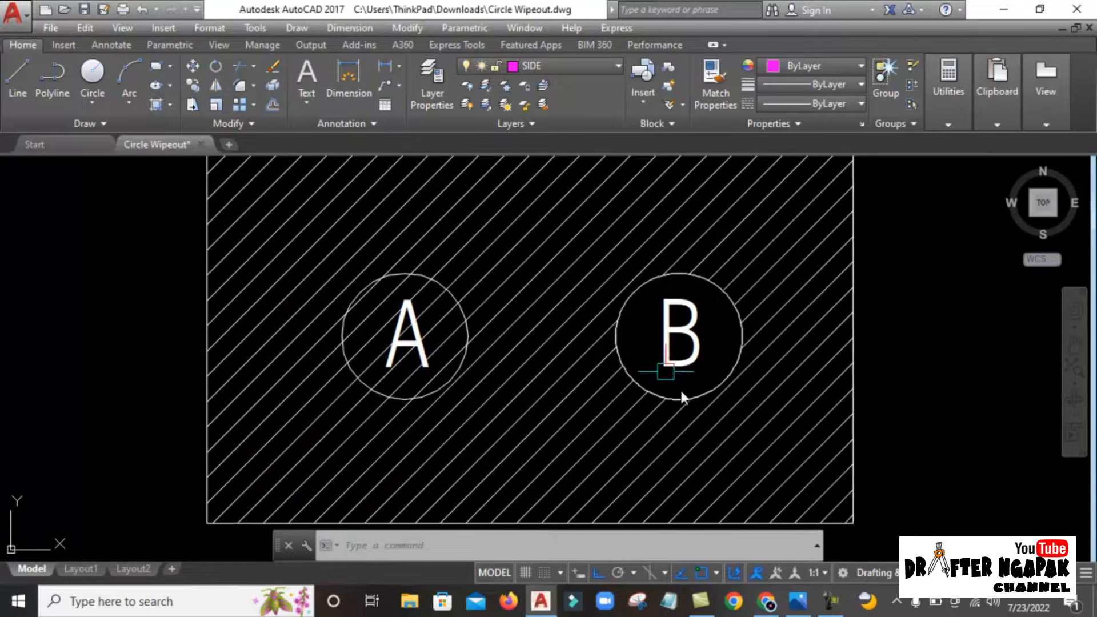
{"action": "type", "text": "m"}
{"action": "key", "text": "Return"}
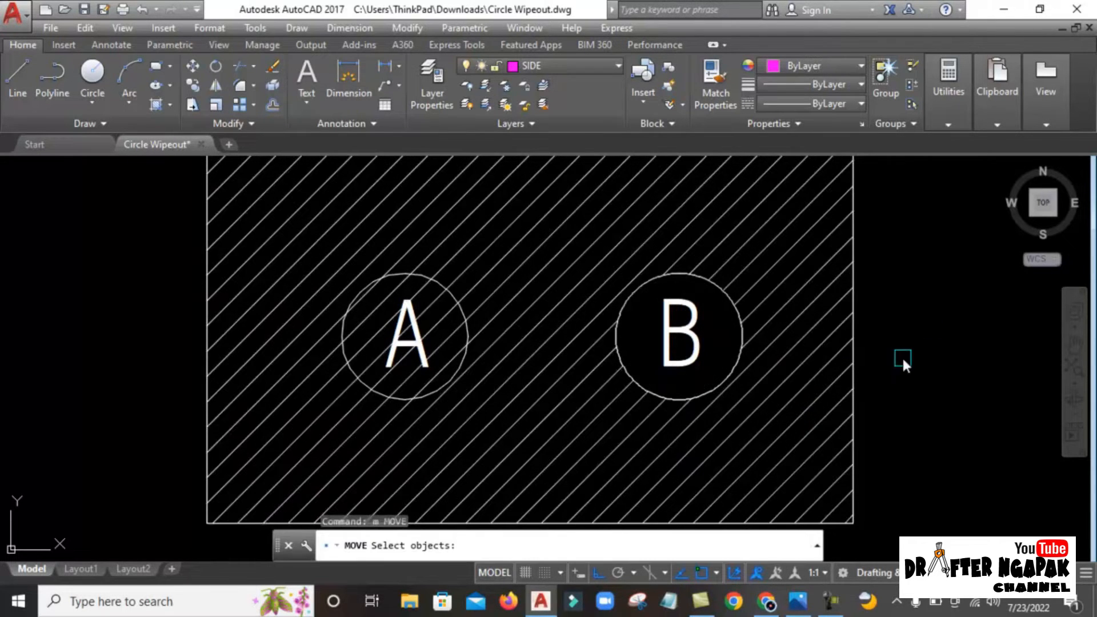
{"action": "scroll", "coordinate": [764, 345], "scroll_direction": "up", "scroll_amount": 2}
{"action": "left_click", "coordinate": [725, 327]}
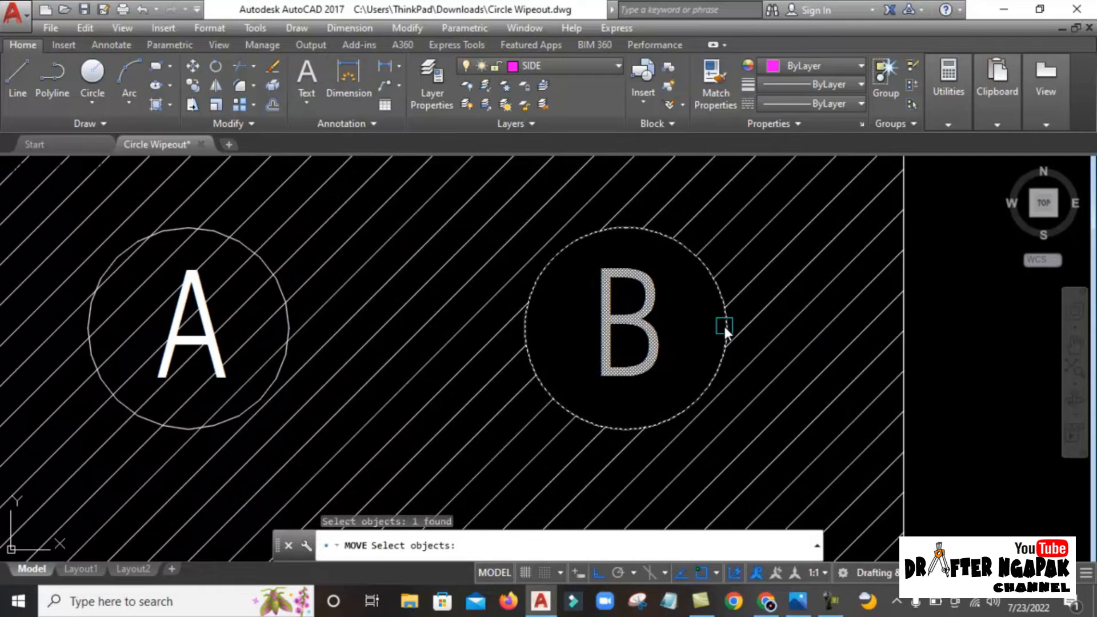
{"action": "scroll", "coordinate": [724, 327], "scroll_direction": "down", "scroll_amount": 4}
{"action": "scroll", "coordinate": [719, 373], "scroll_direction": "up", "scroll_amount": 2}
{"action": "key", "text": "Return"}
{"action": "left_click", "coordinate": [703, 389]}
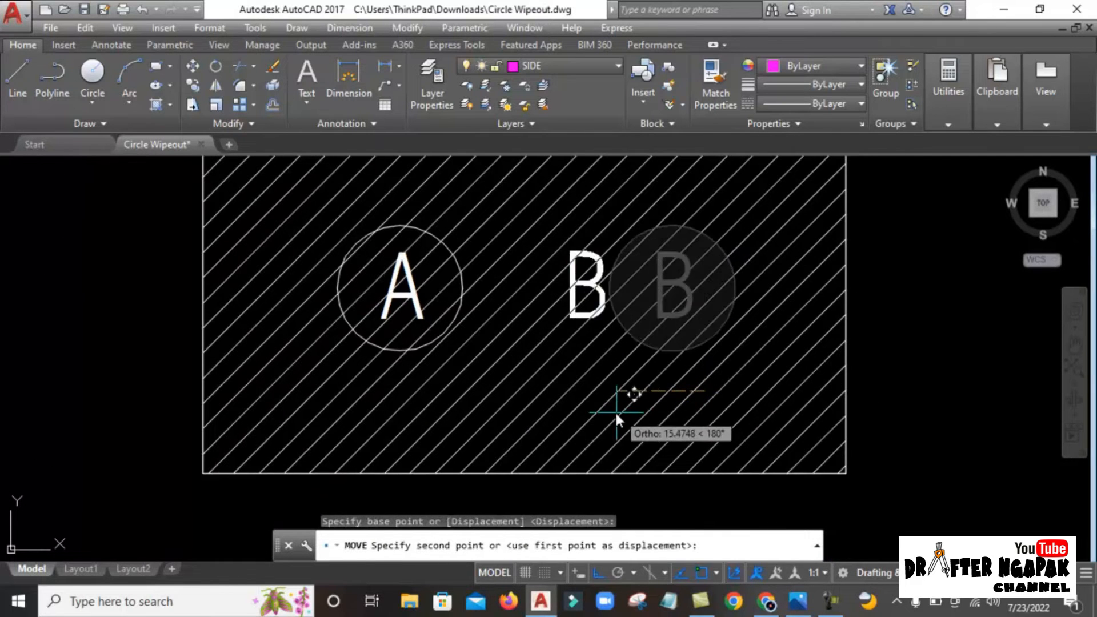
{"action": "left_click", "coordinate": [615, 391]}
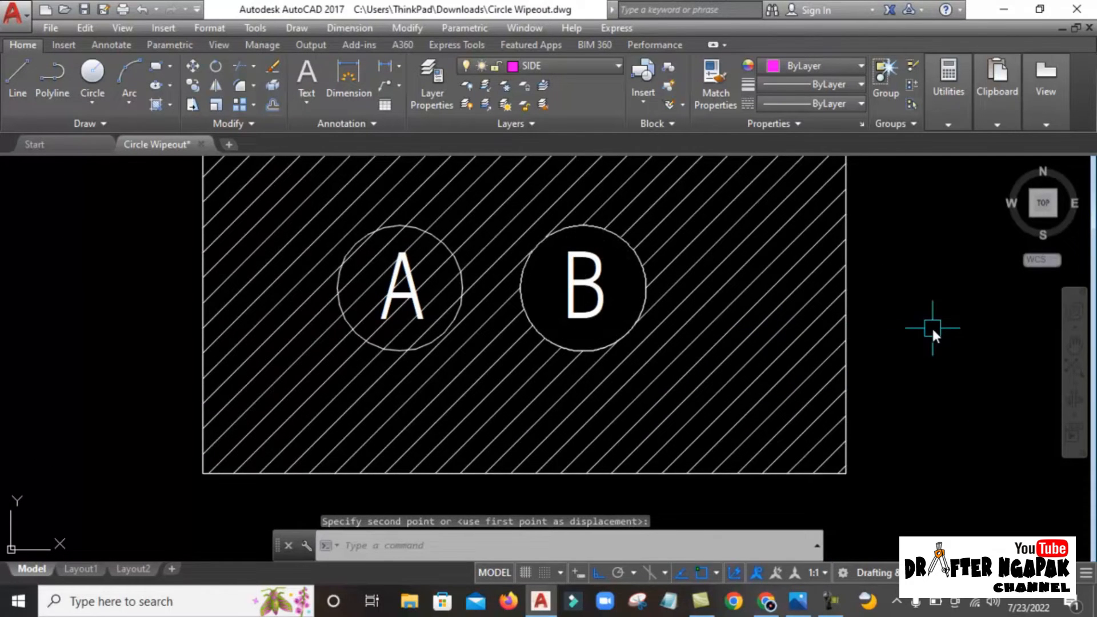
- Trim the hatch inside circle A, using the circle as the cutting edge
{"action": "scroll", "coordinate": [932, 327], "scroll_direction": "down", "scroll_amount": 2}
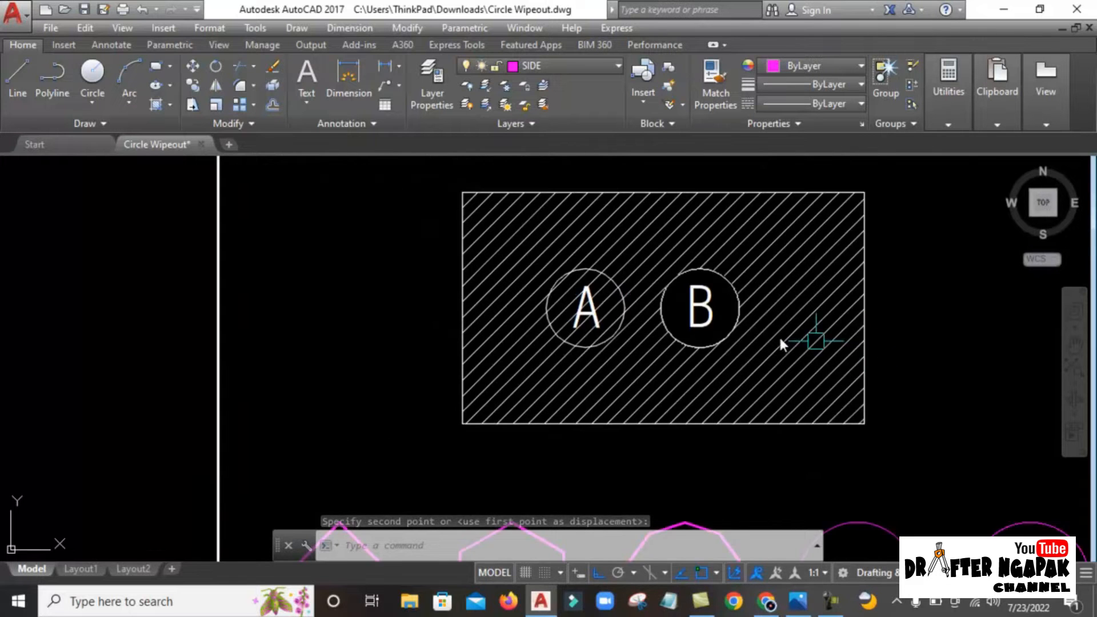
{"action": "scroll", "coordinate": [598, 293], "scroll_direction": "up", "scroll_amount": 4}
{"action": "type", "text": "tr"}
{"action": "key", "text": "Return"}
{"action": "scroll", "coordinate": [605, 247], "scroll_direction": "up", "scroll_amount": 2}
{"action": "left_click", "coordinate": [611, 241]}
{"action": "key", "text": "Return"}
{"action": "left_click", "coordinate": [572, 250]}
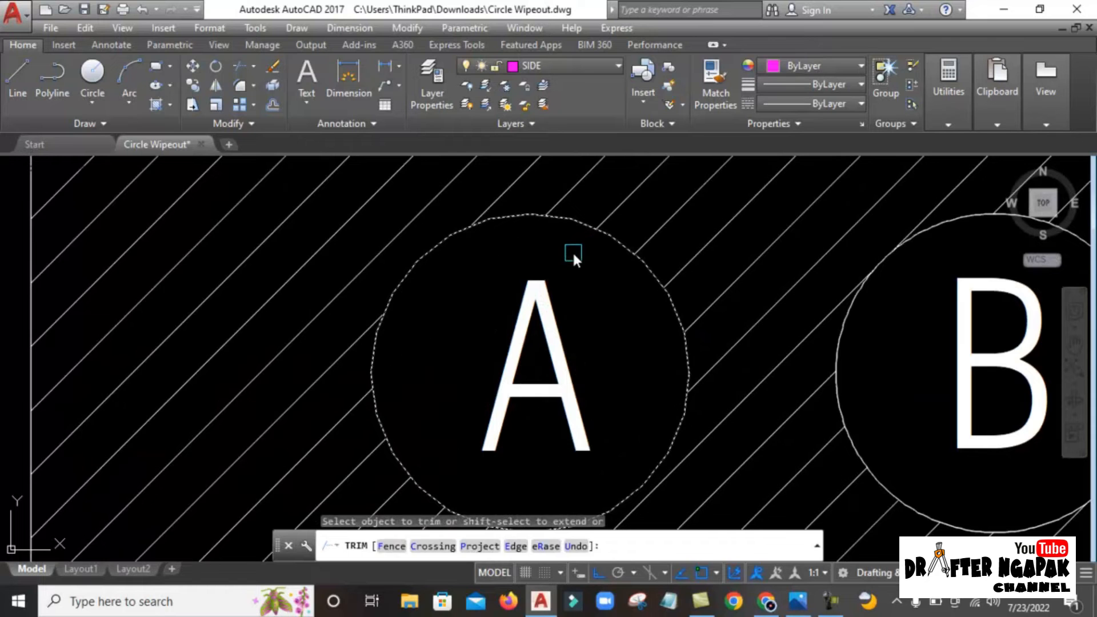
{"action": "key", "text": "Return"}
- Move circle A and its letter horizontally away from circle B, off the trimmed area of the hatch
{"action": "scroll", "coordinate": [543, 286], "scroll_direction": "down", "scroll_amount": 2}
{"action": "scroll", "coordinate": [523, 311], "scroll_direction": "down", "scroll_amount": 4}
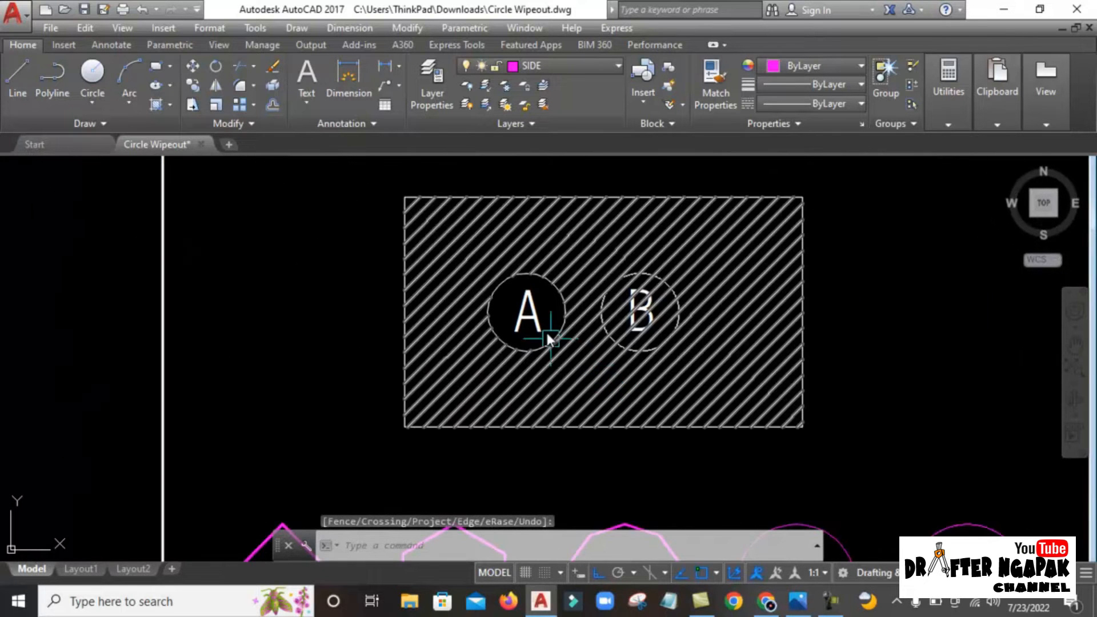
{"action": "scroll", "coordinate": [547, 331], "scroll_direction": "up", "scroll_amount": 2}
{"action": "type", "text": "m"}
{"action": "key", "text": "Return"}
{"action": "left_click", "coordinate": [257, 208]}
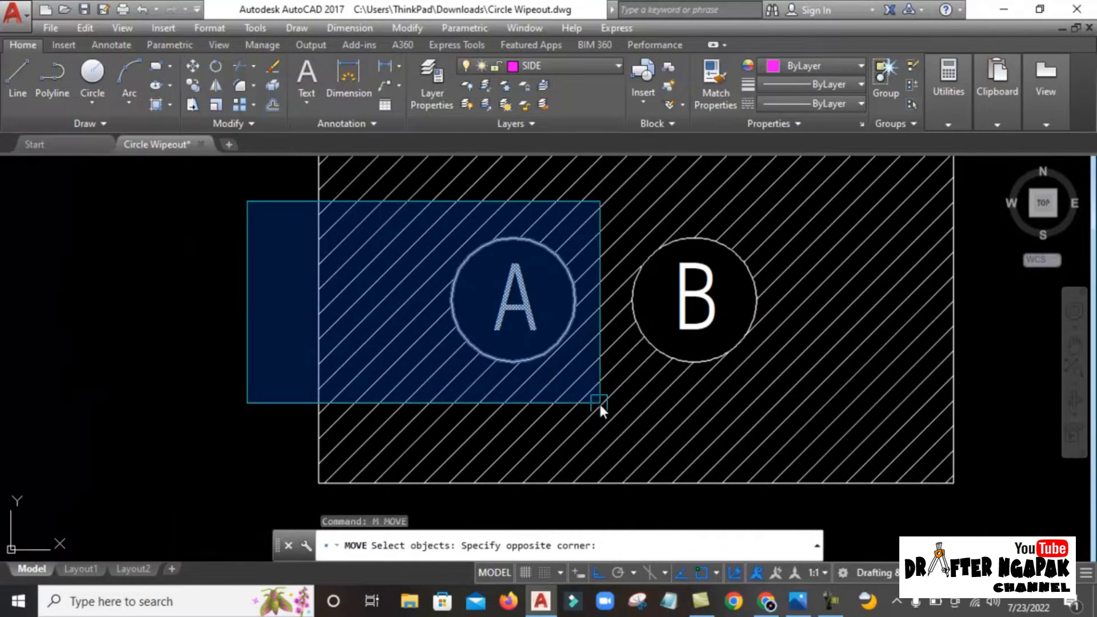
{"action": "left_click", "coordinate": [600, 400]}
{"action": "key", "text": "Return"}
{"action": "left_click", "coordinate": [623, 403]}
{"action": "left_click", "coordinate": [550, 416]}
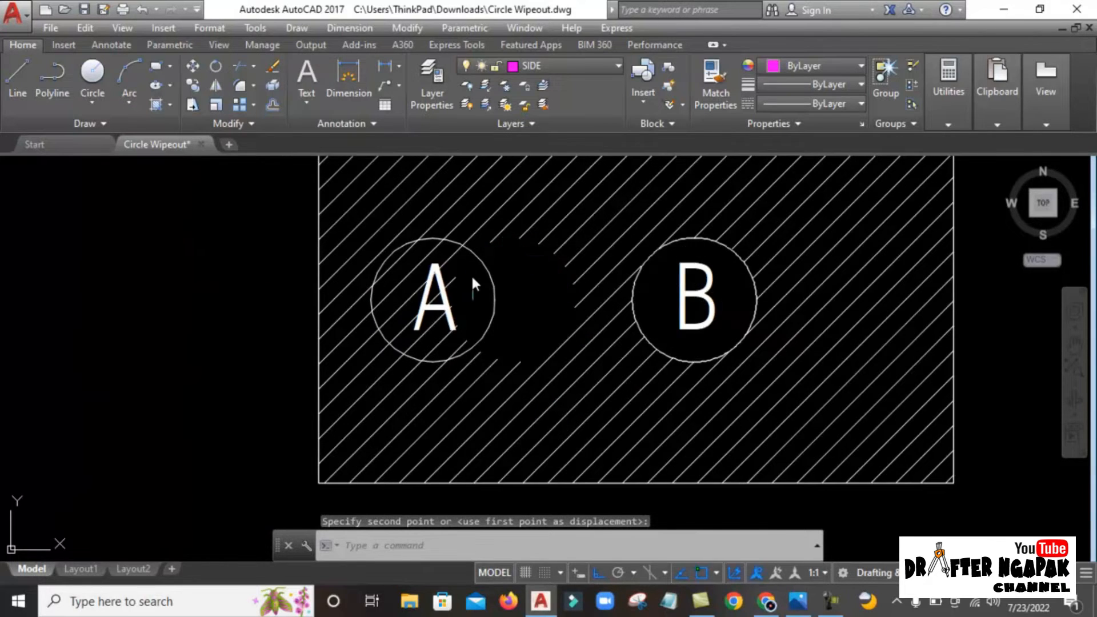
- Undo the last move of circle A and its letter
{"action": "scroll", "coordinate": [535, 267], "scroll_direction": "up", "scroll_amount": 2}
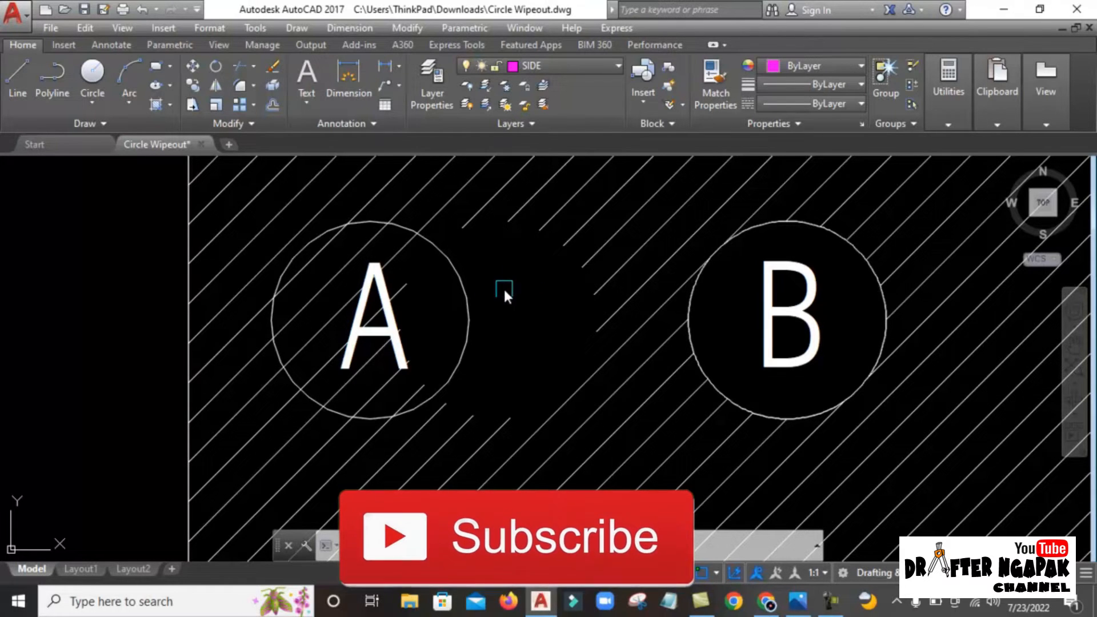
{"action": "type", "text": "u"}
{"action": "key", "text": "Return"}
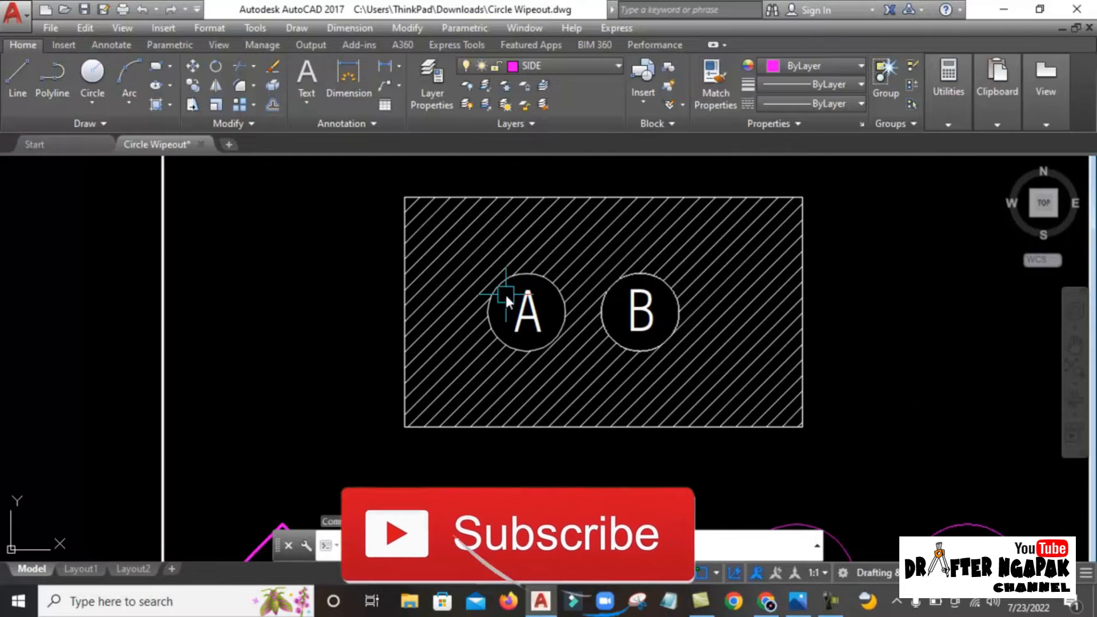
- Compare the trimmed circle A with the masked circle B up close and against the whole hatched rectangle
{"action": "scroll", "coordinate": [679, 317], "scroll_direction": "up", "scroll_amount": 2}
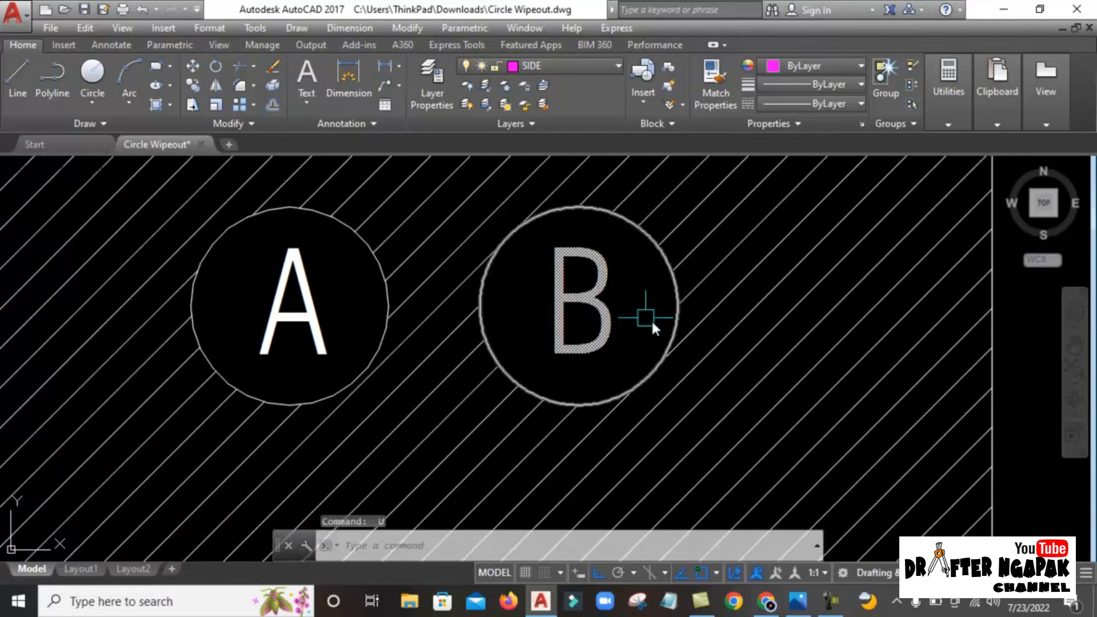
{"action": "scroll", "coordinate": [648, 318], "scroll_direction": "down", "scroll_amount": 1}
{"action": "scroll", "coordinate": [401, 316], "scroll_direction": "up", "scroll_amount": 1}
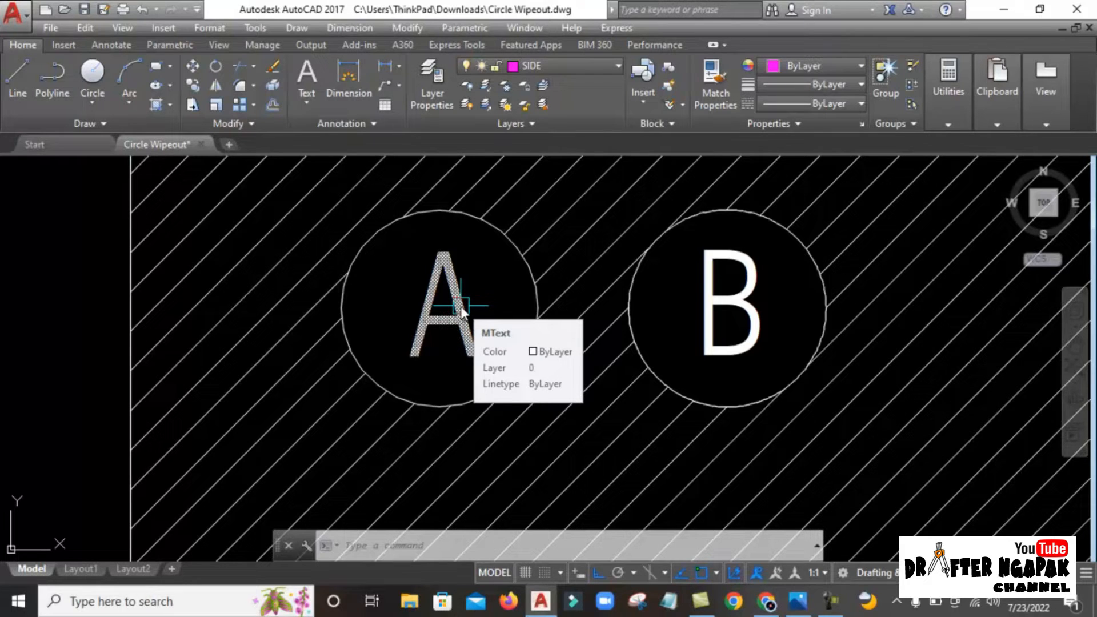
{"action": "scroll", "coordinate": [461, 307], "scroll_direction": "down", "scroll_amount": 6}
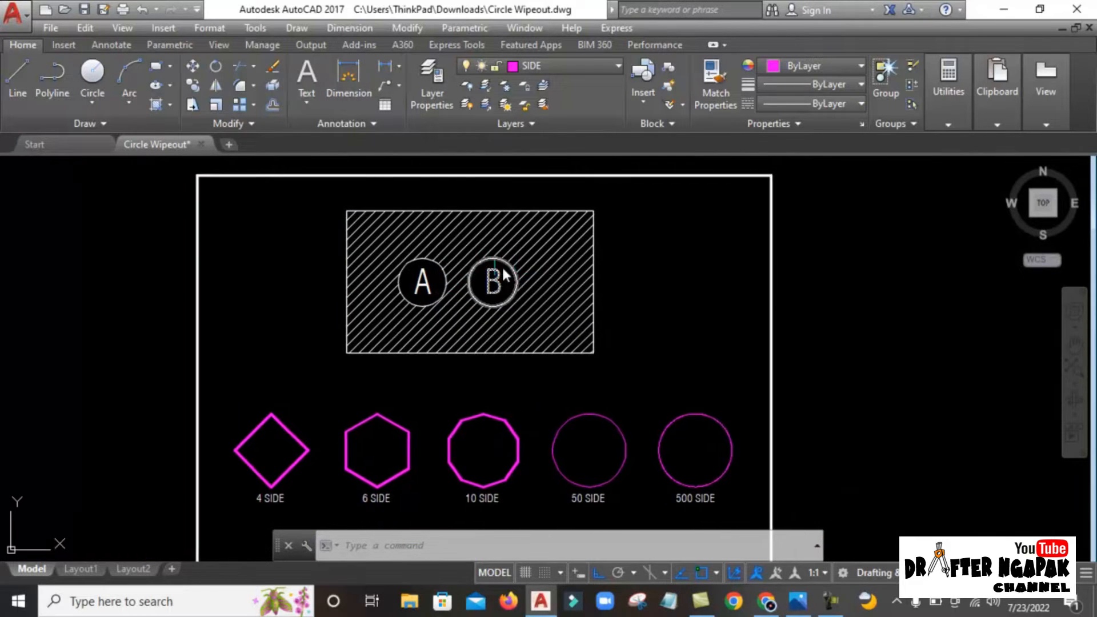
{"action": "scroll", "coordinate": [495, 280], "scroll_direction": "up", "scroll_amount": 3}
{"action": "scroll", "coordinate": [403, 276], "scroll_direction": "up", "scroll_amount": 2}
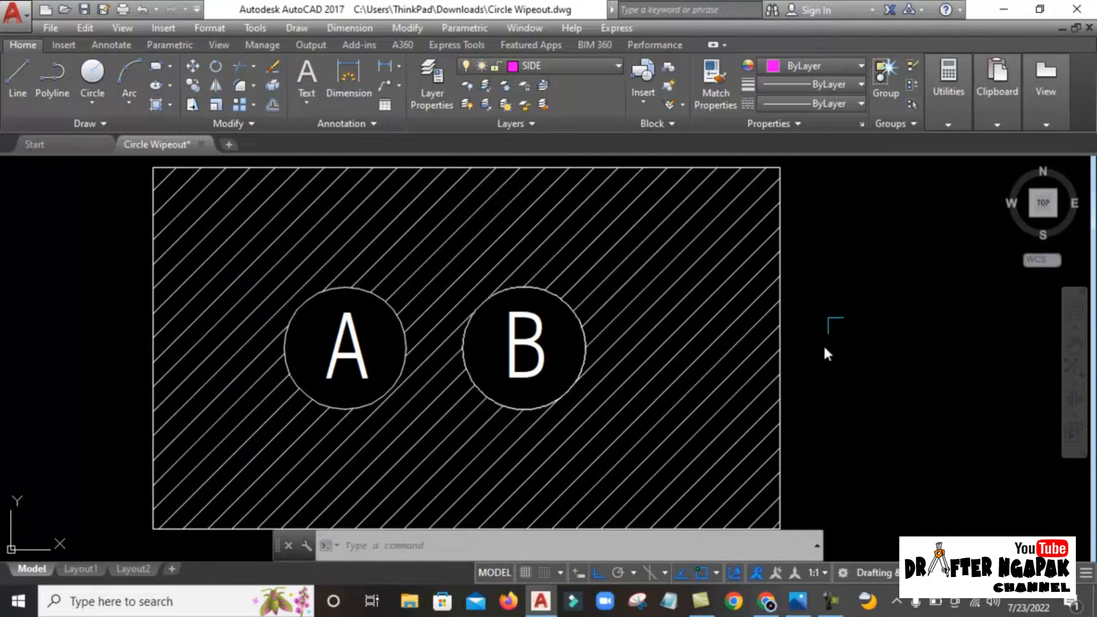
{"action": "scroll", "coordinate": [254, 418], "scroll_direction": "up", "scroll_amount": 2}
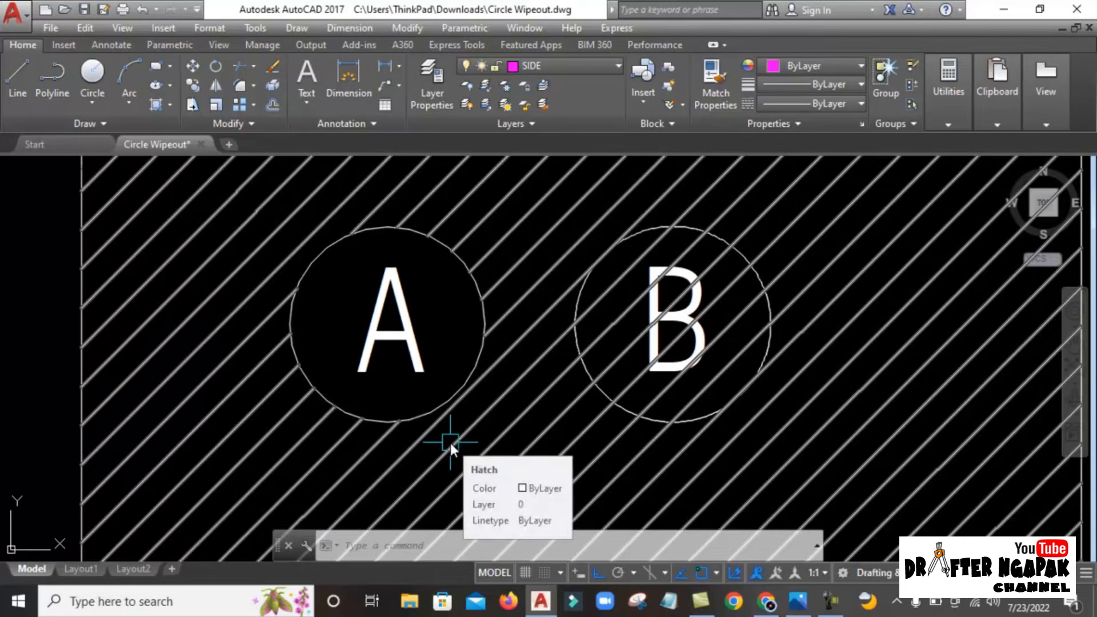
{"action": "type", "text": "c"}
{"action": "key", "text": "Return"}
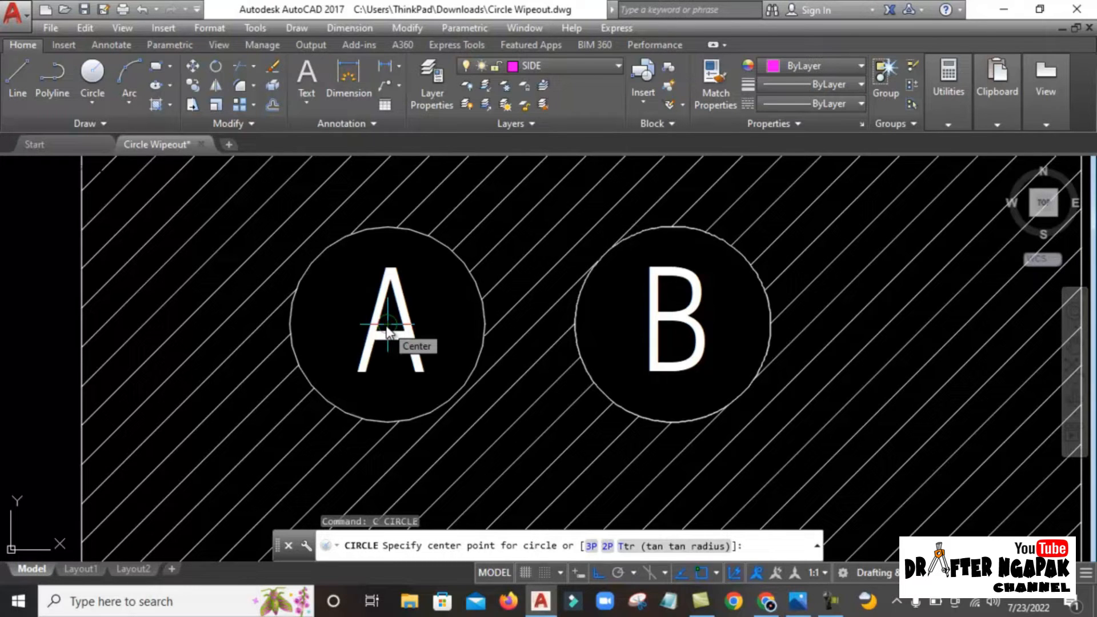
{"action": "key", "text": "Escape"}
{"action": "key", "text": "Escape"}
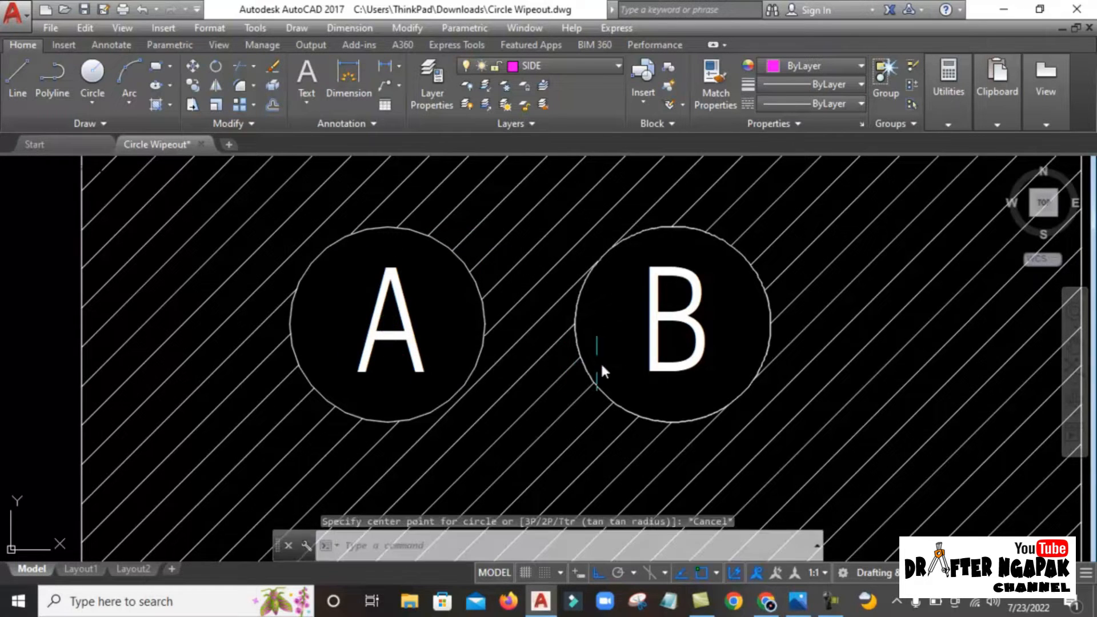
{"action": "type", "text": "c"}
{"action": "key", "text": "Return"}
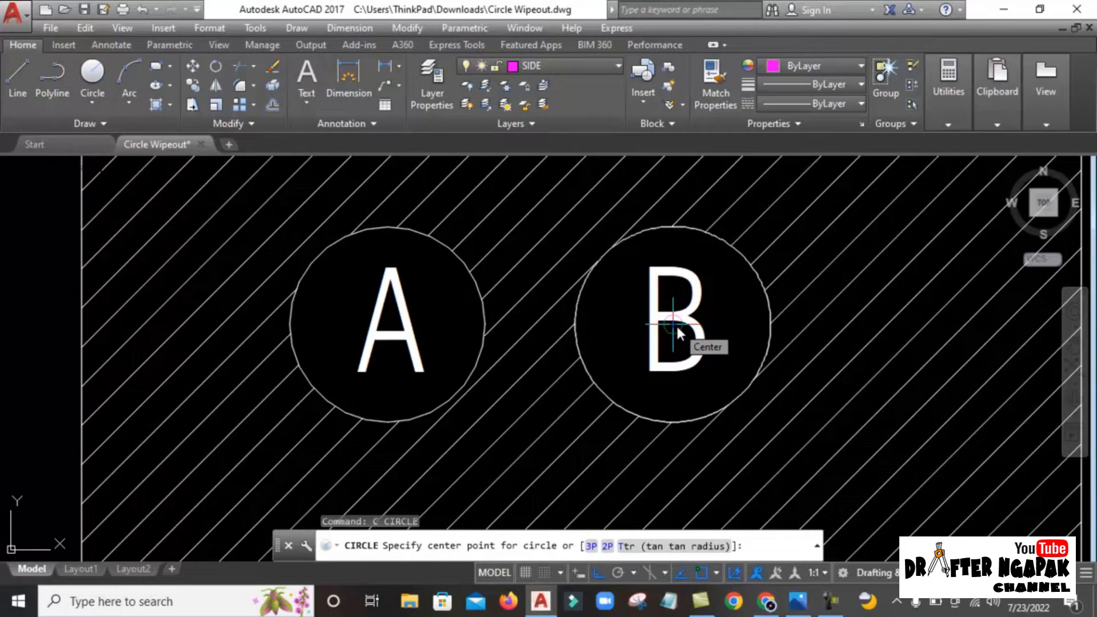
{"action": "key", "text": "Escape"}
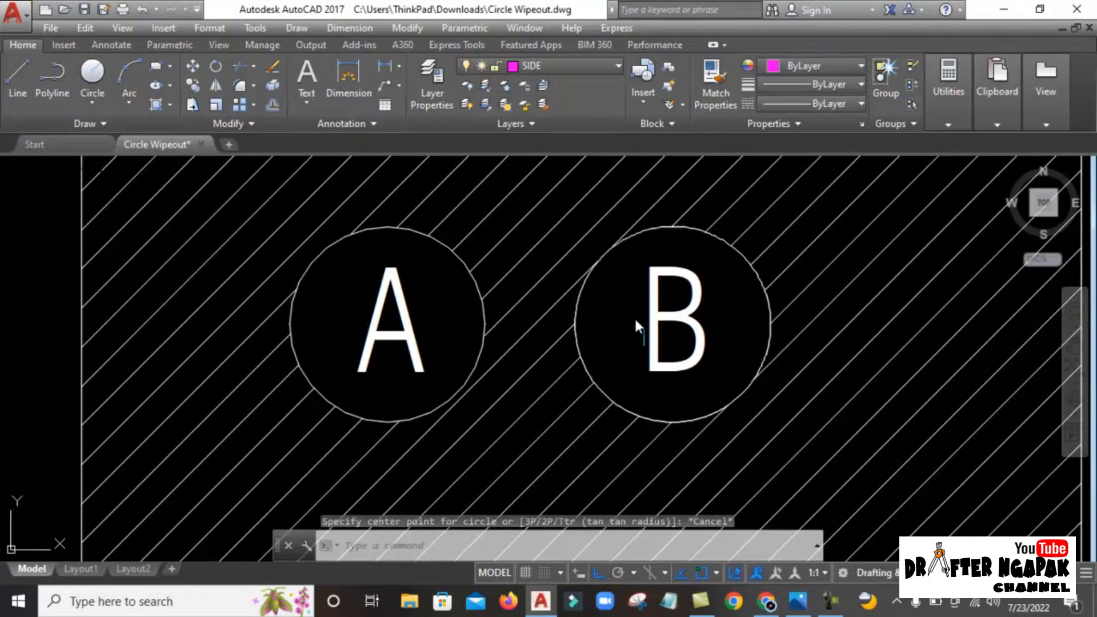
{"action": "scroll", "coordinate": [634, 317], "scroll_direction": "down", "scroll_amount": 4}
{"action": "scroll", "coordinate": [652, 312], "scroll_direction": "up", "scroll_amount": 3}
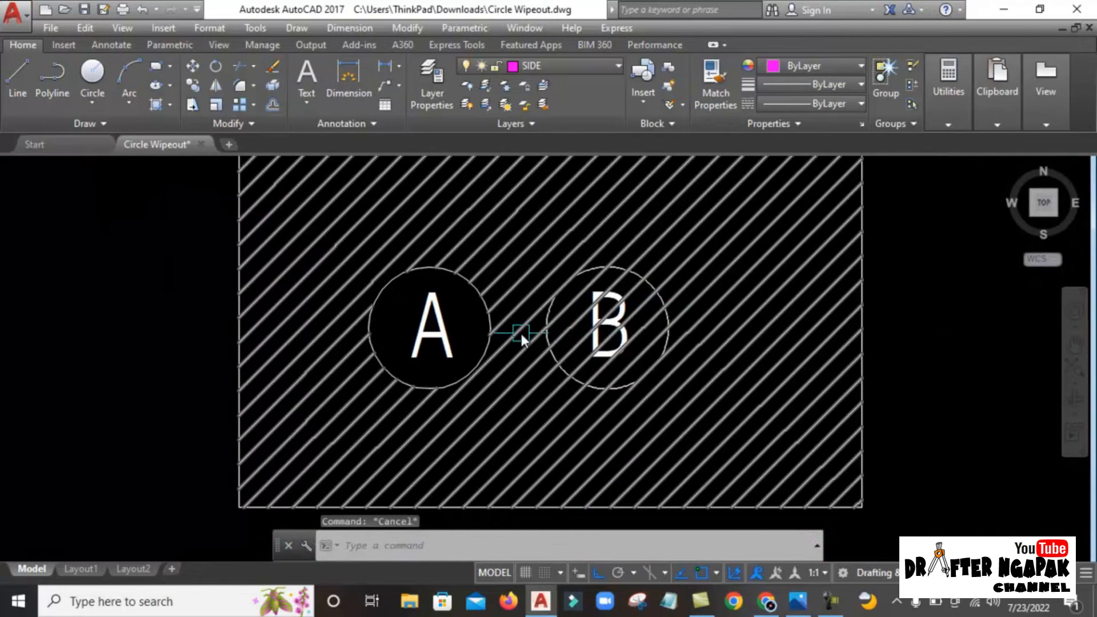
{"action": "scroll", "coordinate": [522, 335], "scroll_direction": "up", "scroll_amount": 3}
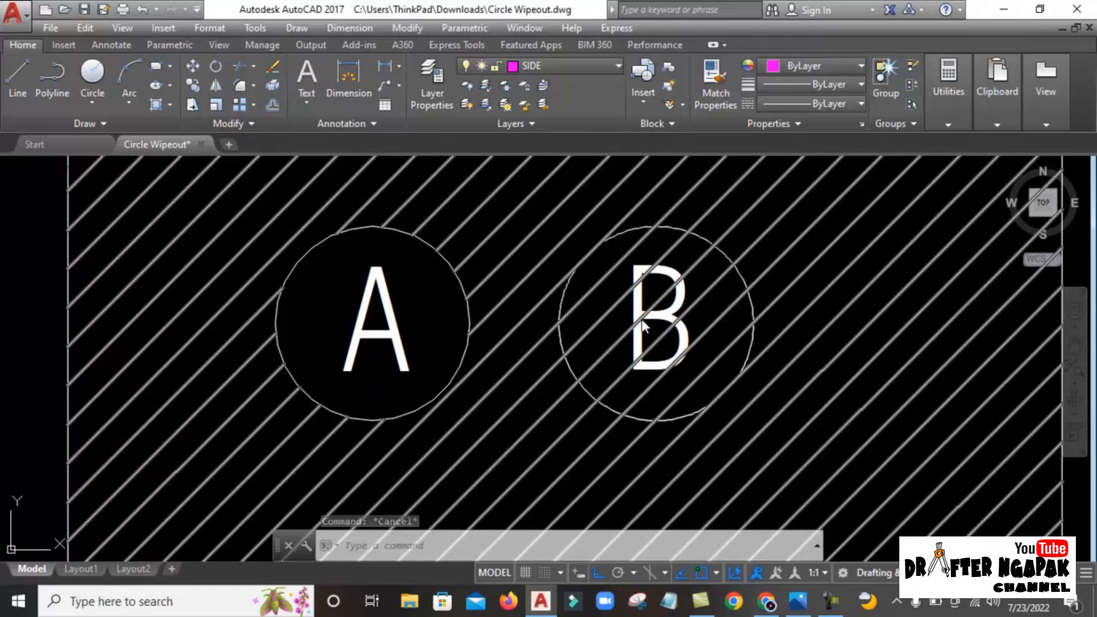
- Examine how the hatch lines meet the edges of circles A and B, up close and from farther away
{"action": "middle_click_drag", "start_coordinate": [663, 328], "coordinate": [575, 332]}
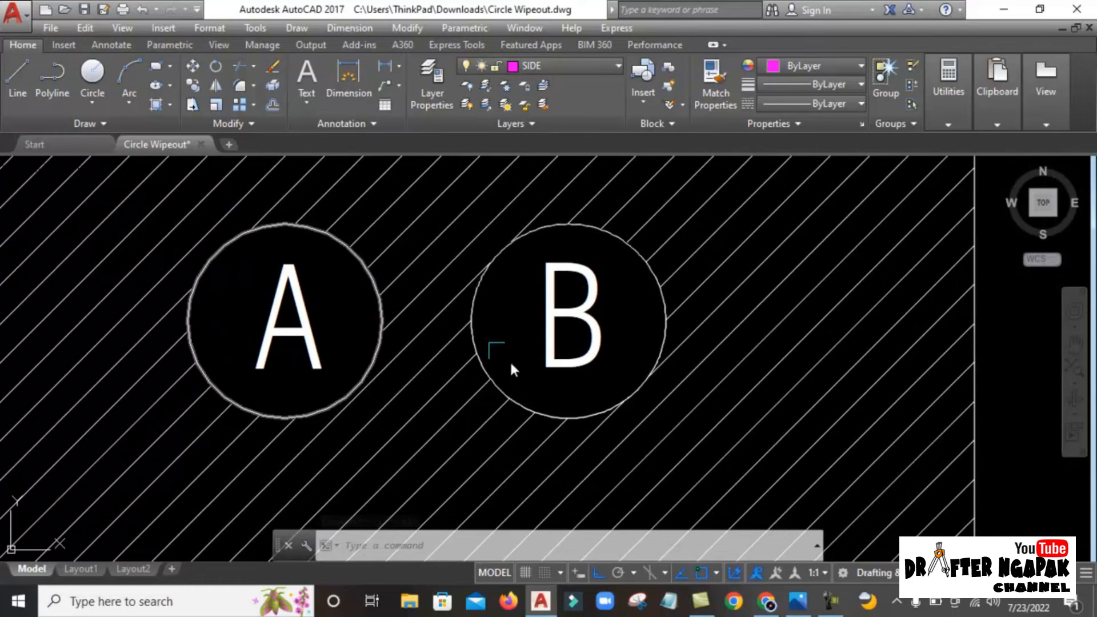
{"action": "middle_click_drag", "start_coordinate": [527, 292], "coordinate": [628, 309]}
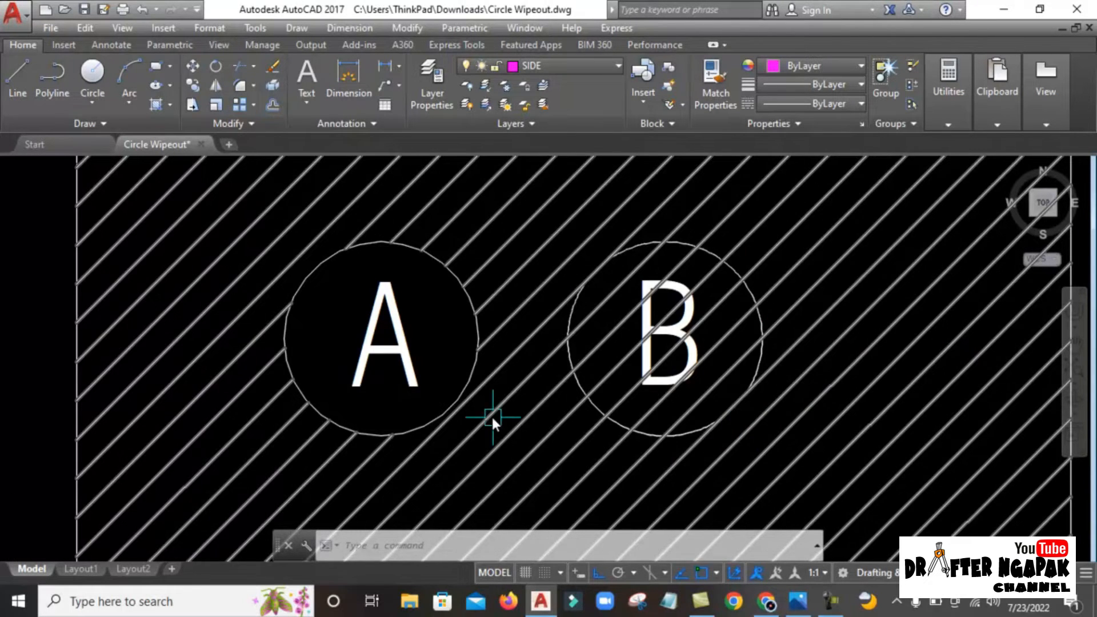
{"action": "scroll", "coordinate": [495, 403], "scroll_direction": "up", "scroll_amount": 2}
{"action": "middle_click_drag", "start_coordinate": [510, 366], "coordinate": [490, 410]}
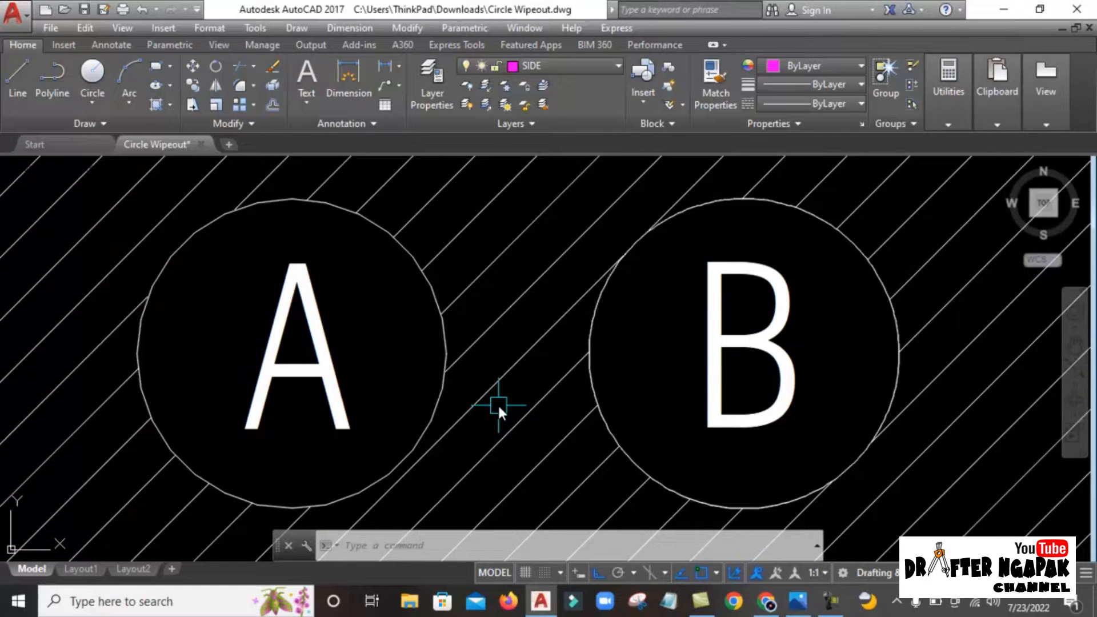
{"action": "scroll", "coordinate": [422, 299], "scroll_direction": "down", "scroll_amount": 2}
{"action": "middle_click_drag", "start_coordinate": [599, 318], "coordinate": [568, 327]}
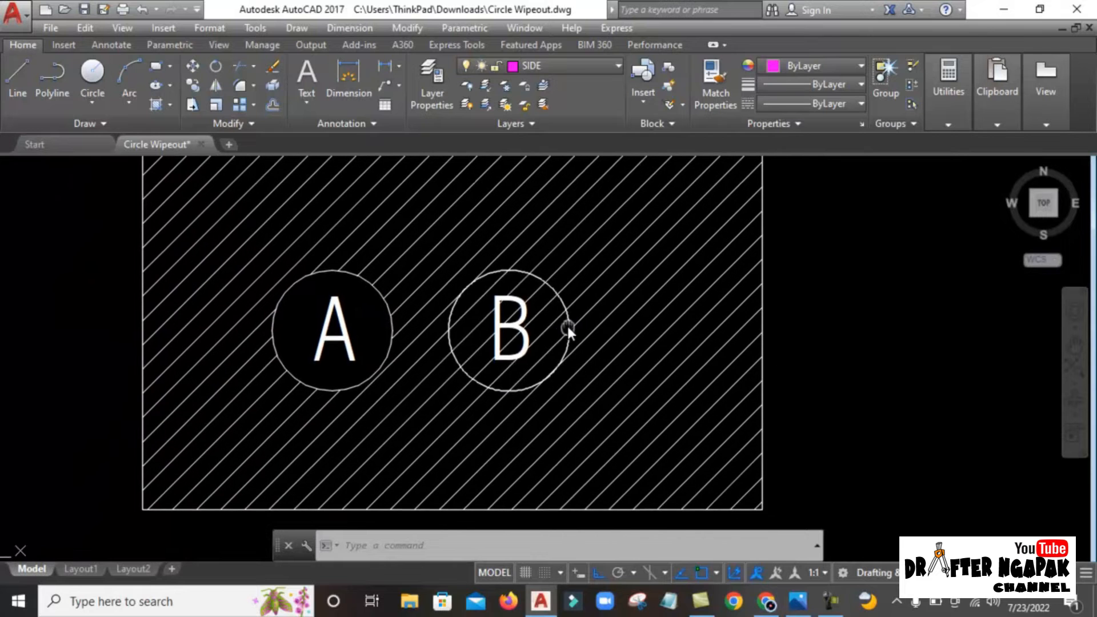
{"action": "left_click", "coordinate": [572, 323]}
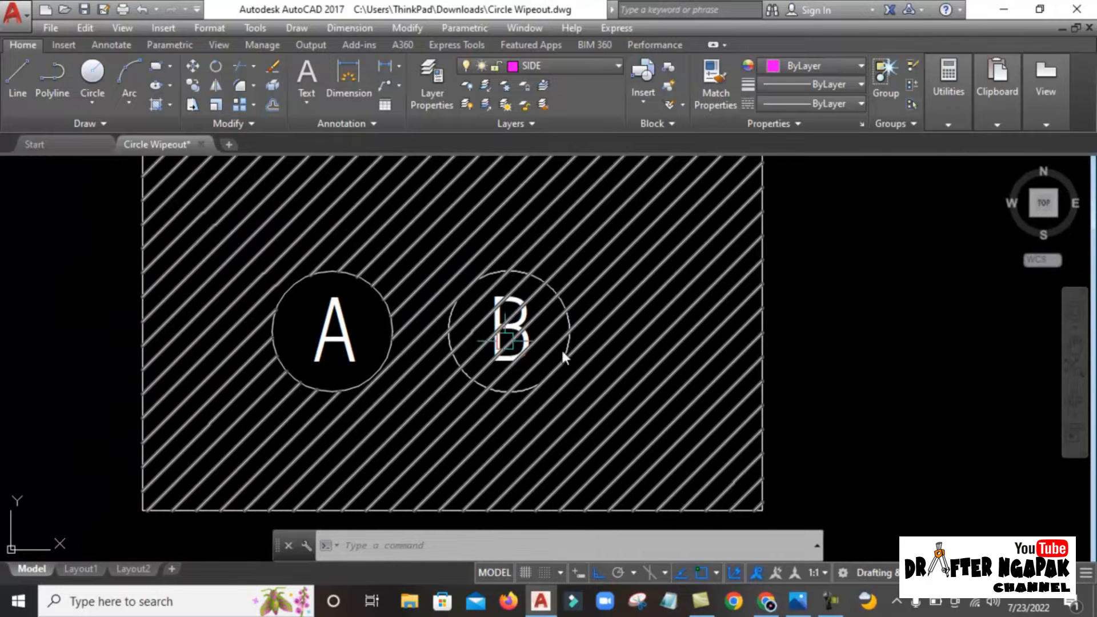
{"action": "key", "text": "Escape"}
{"action": "middle_click_drag", "start_coordinate": [650, 328], "coordinate": [571, 332]}
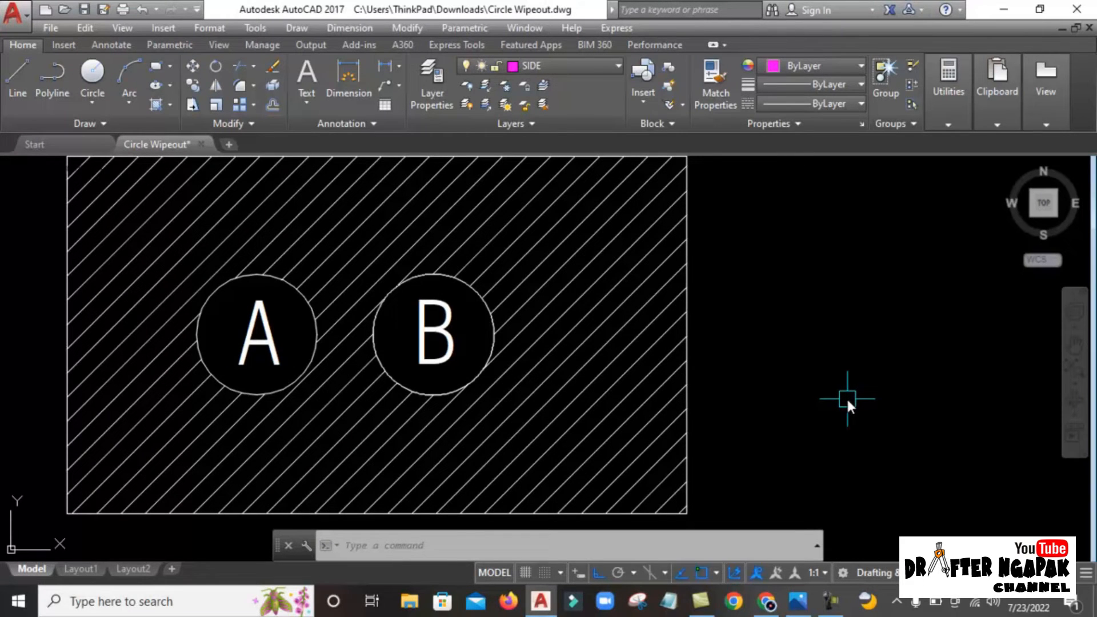
- Compare the 4, 6, 10, 50 and 500-sided sample polygons with the circles in the hatched rectangle
{"action": "scroll", "coordinate": [557, 235], "scroll_direction": "down", "scroll_amount": 7}
{"action": "scroll", "coordinate": [500, 303], "scroll_direction": "up", "scroll_amount": 6}
{"action": "middle_click_drag", "start_coordinate": [393, 331], "coordinate": [343, 367]}
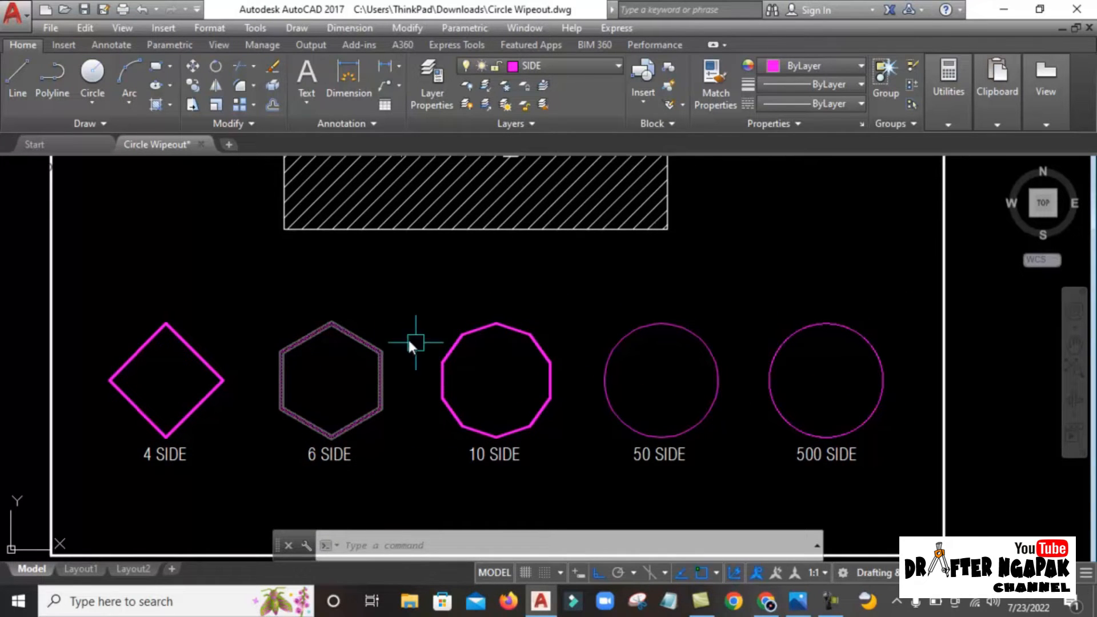
{"action": "middle_click_drag", "start_coordinate": [412, 401], "coordinate": [393, 426]}
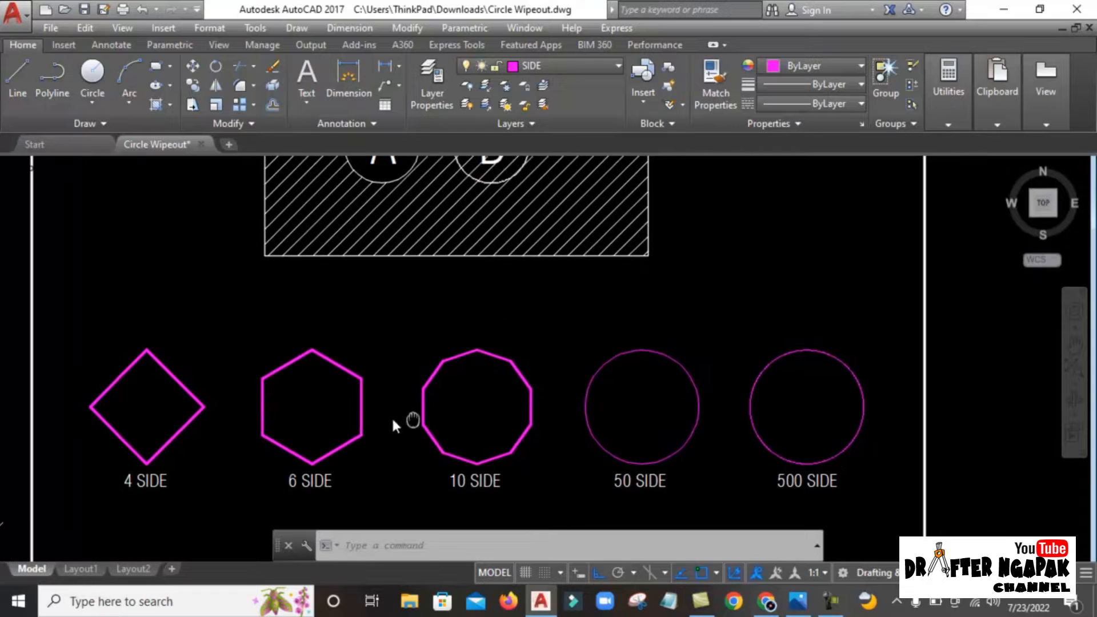
{"action": "scroll", "coordinate": [275, 423], "scroll_direction": "down", "scroll_amount": 2}
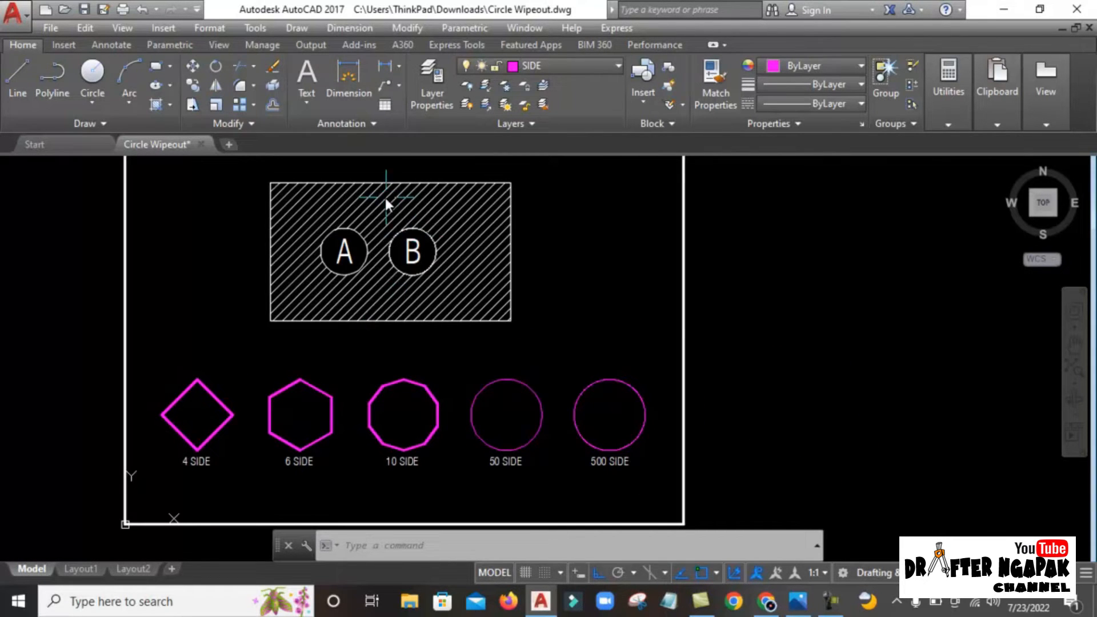
{"action": "scroll", "coordinate": [387, 198], "scroll_direction": "up", "scroll_amount": 3}
{"action": "scroll", "coordinate": [502, 239], "scroll_direction": "down", "scroll_amount": 2}
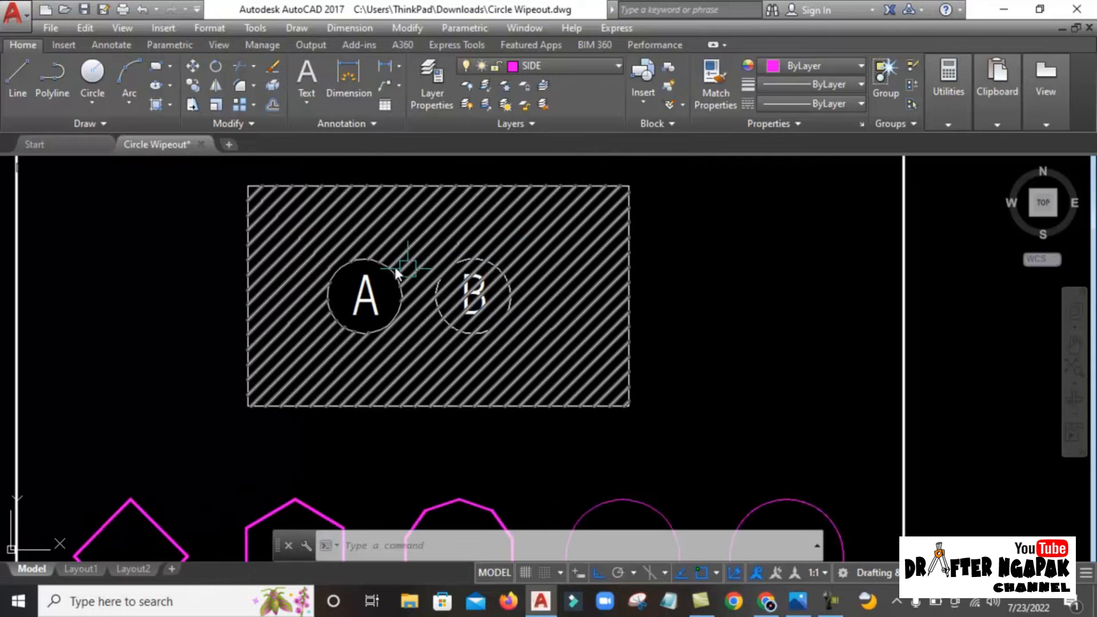
{"action": "scroll", "coordinate": [396, 266], "scroll_direction": "up", "scroll_amount": 2}
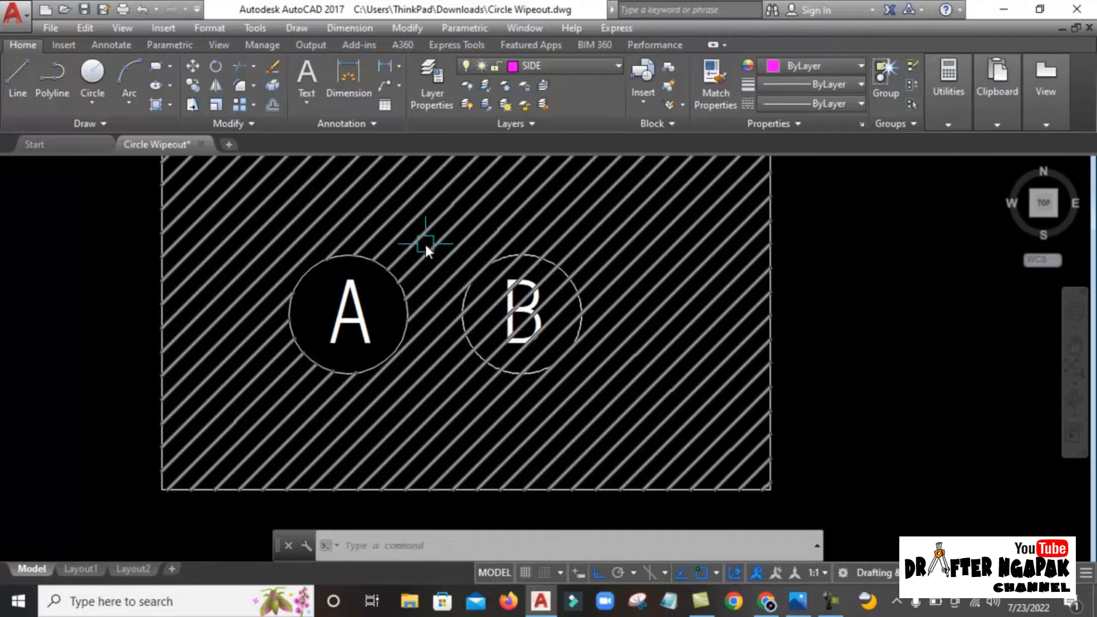
{"action": "scroll", "coordinate": [425, 245], "scroll_direction": "down", "scroll_amount": 4}
{"action": "scroll", "coordinate": [342, 454], "scroll_direction": "up", "scroll_amount": 2}
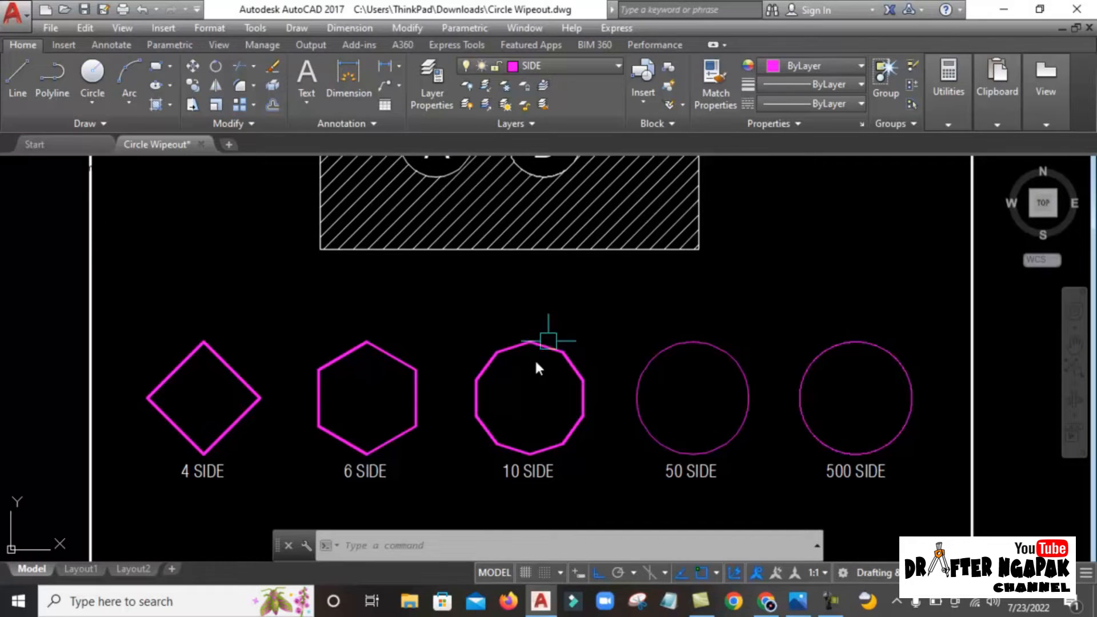
{"action": "middle_click_drag", "start_coordinate": [428, 419], "coordinate": [403, 411]}
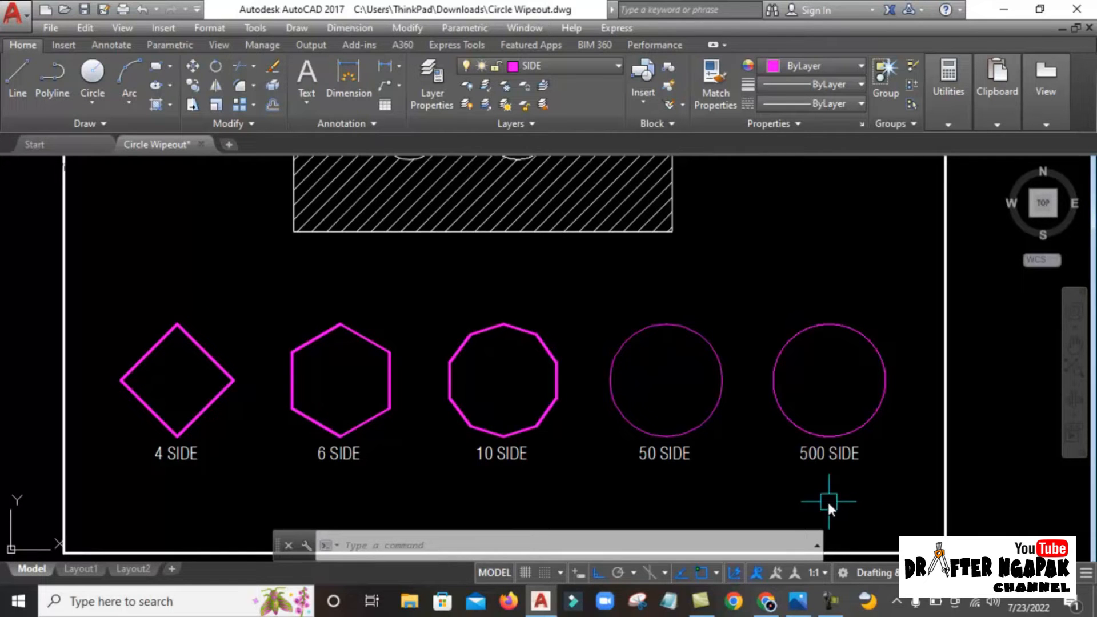
- Draw a circle of about the 500-sided polygon's size beside it, just outside the frame
{"action": "mouse_move", "coordinate": [788, 476]}
{"action": "middle_mouse_down"}
{"action": "mouse_move", "coordinate": [425, 399]}
{"action": "mouse_move", "coordinate": [392, 417]}
{"action": "middle_mouse_up"}
{"action": "type", "text": "c"}
{"action": "key", "text": "Return"}
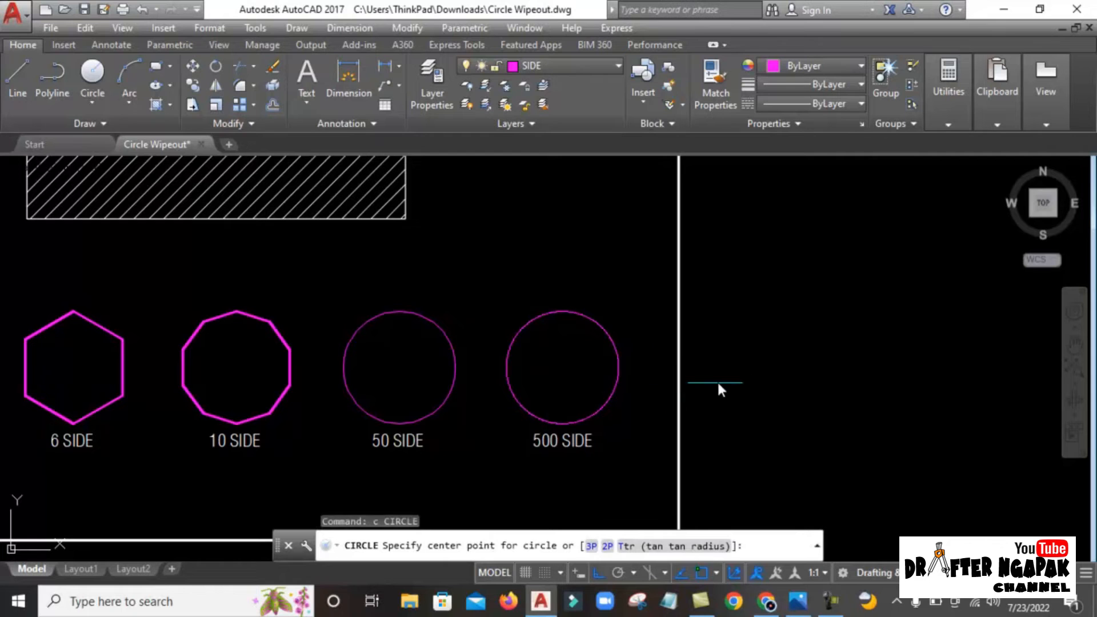
{"action": "left_click", "coordinate": [743, 364]}
{"action": "left_click", "coordinate": [742, 419]}
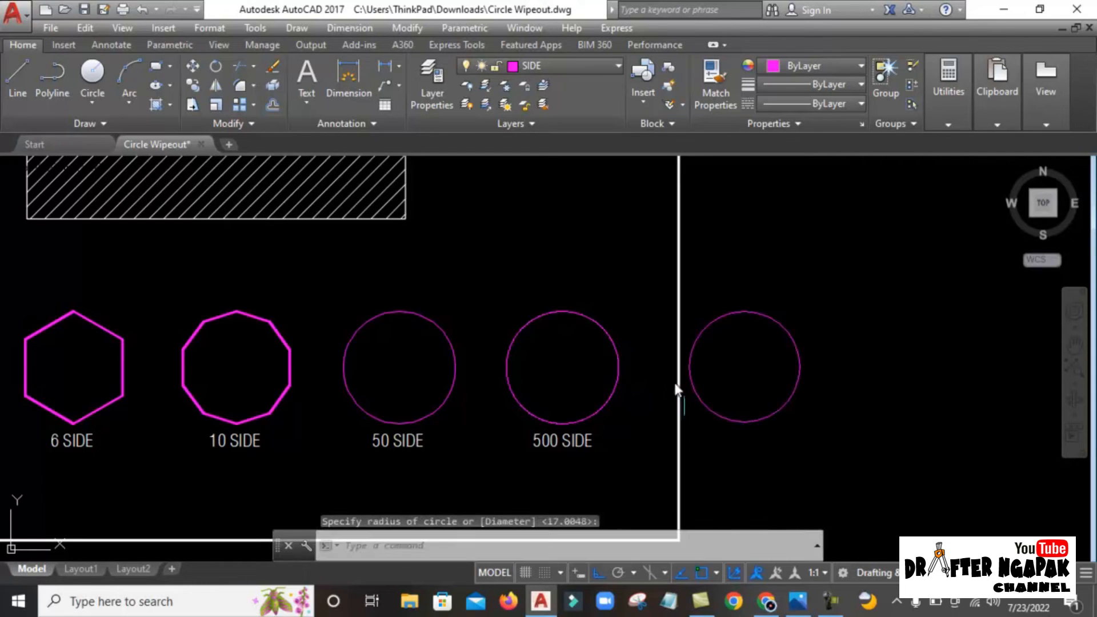
- Move the new circle outside the frame slightly downward
{"action": "scroll", "coordinate": [663, 365], "scroll_direction": "up", "scroll_amount": 2}
{"action": "middle_click_drag", "start_coordinate": [686, 386], "coordinate": [651, 386]}
{"action": "type", "text": "m"}
{"action": "key", "text": "Return"}
{"action": "left_click", "coordinate": [722, 405]}
{"action": "left_click", "coordinate": [708, 459]}
{"action": "key", "text": "Return"}
{"action": "left_click", "coordinate": [914, 395]}
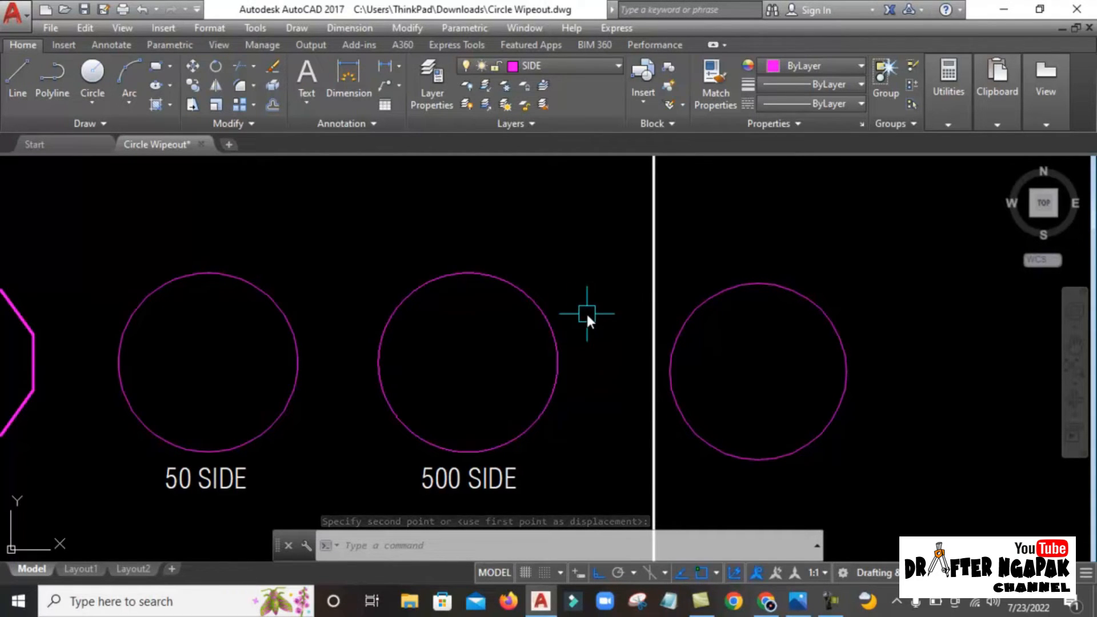
- Compare the grips of the true circle outside the frame with the closely spaced vertices of the 500-sided polygon
{"action": "left_click", "coordinate": [760, 283]}
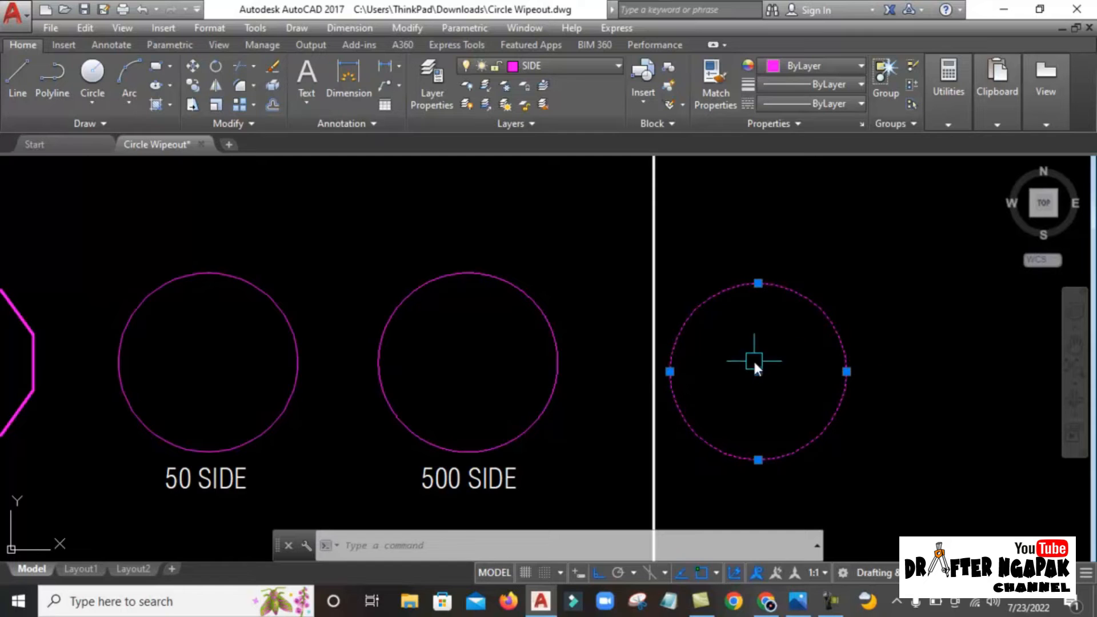
{"action": "middle_click_drag", "start_coordinate": [572, 326], "coordinate": [670, 321]}
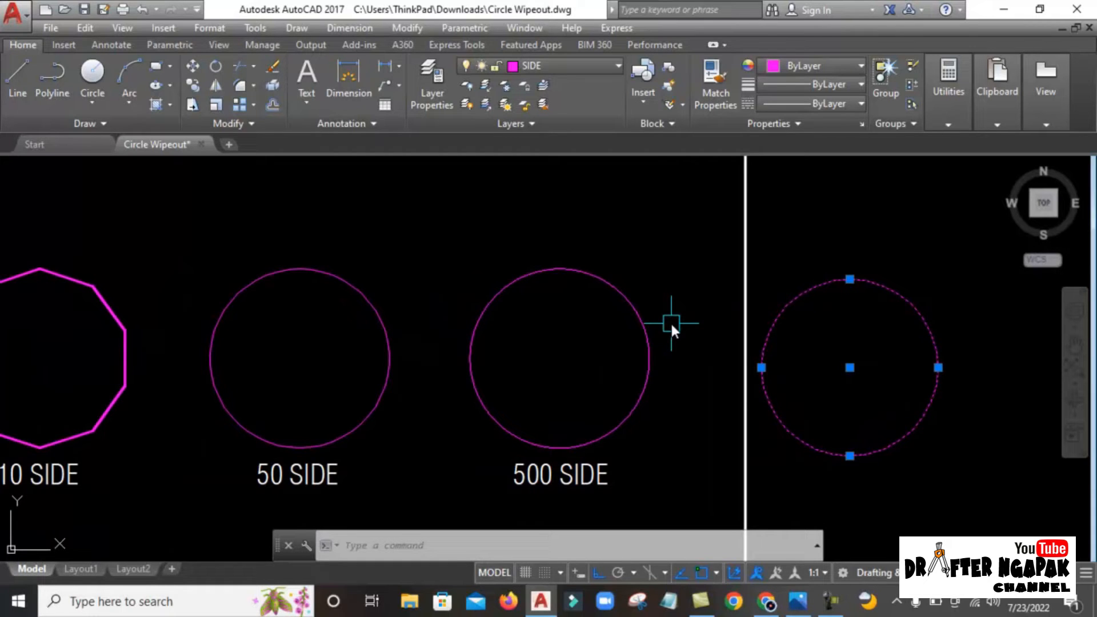
{"action": "key", "text": "Escape"}
{"action": "left_click", "coordinate": [631, 306]}
{"action": "mouse_move", "coordinate": [631, 305]}
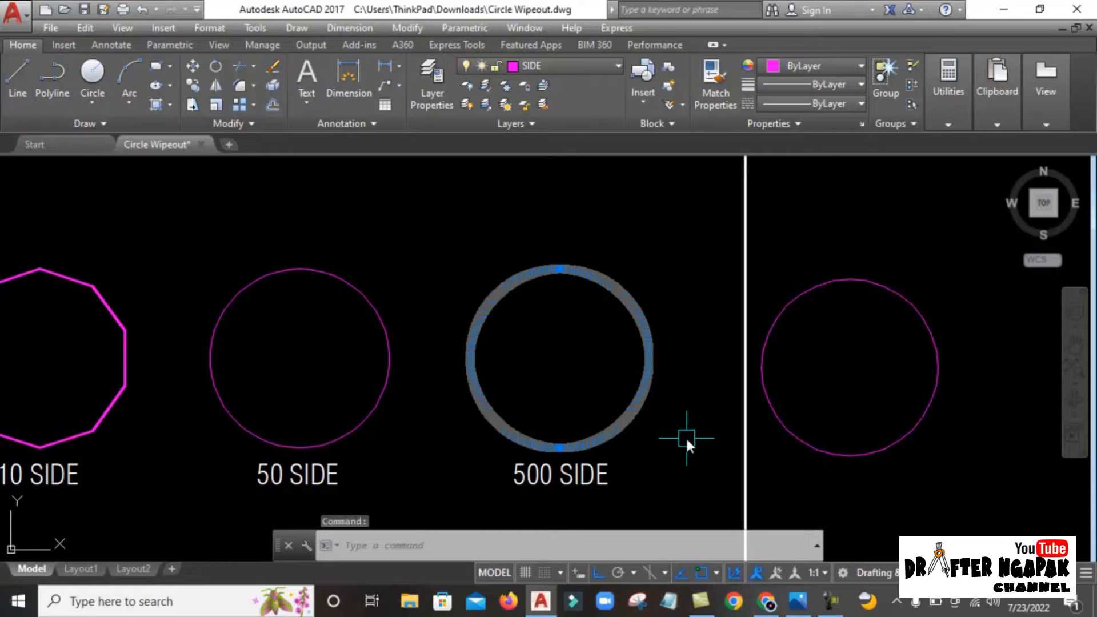
{"action": "scroll", "coordinate": [540, 273], "scroll_direction": "up", "scroll_amount": 5}
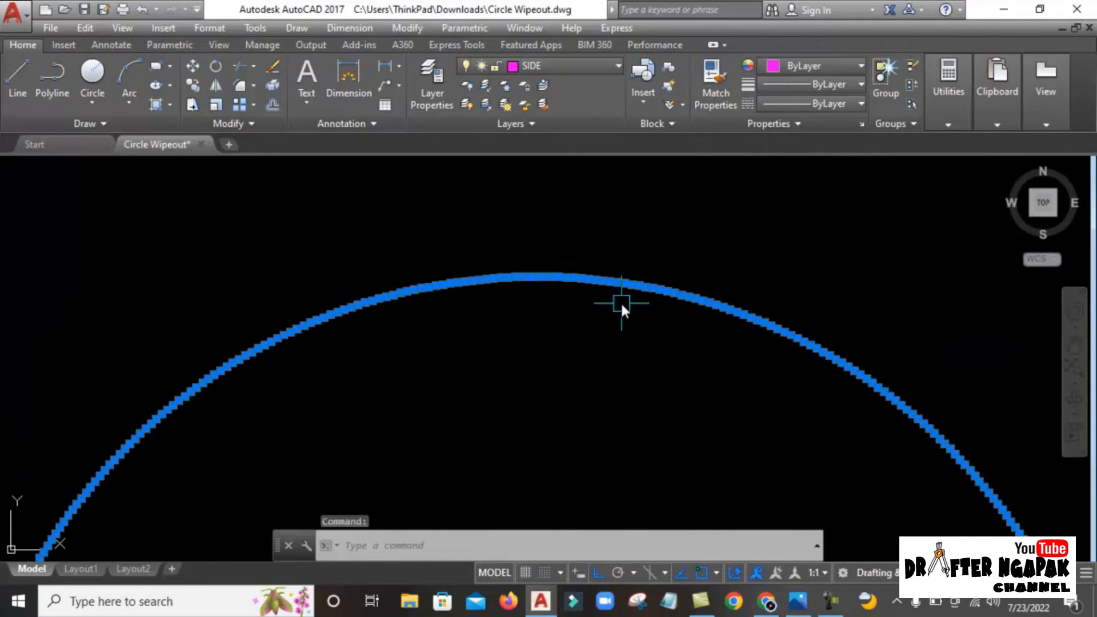
{"action": "scroll", "coordinate": [401, 275], "scroll_direction": "up", "scroll_amount": 3}
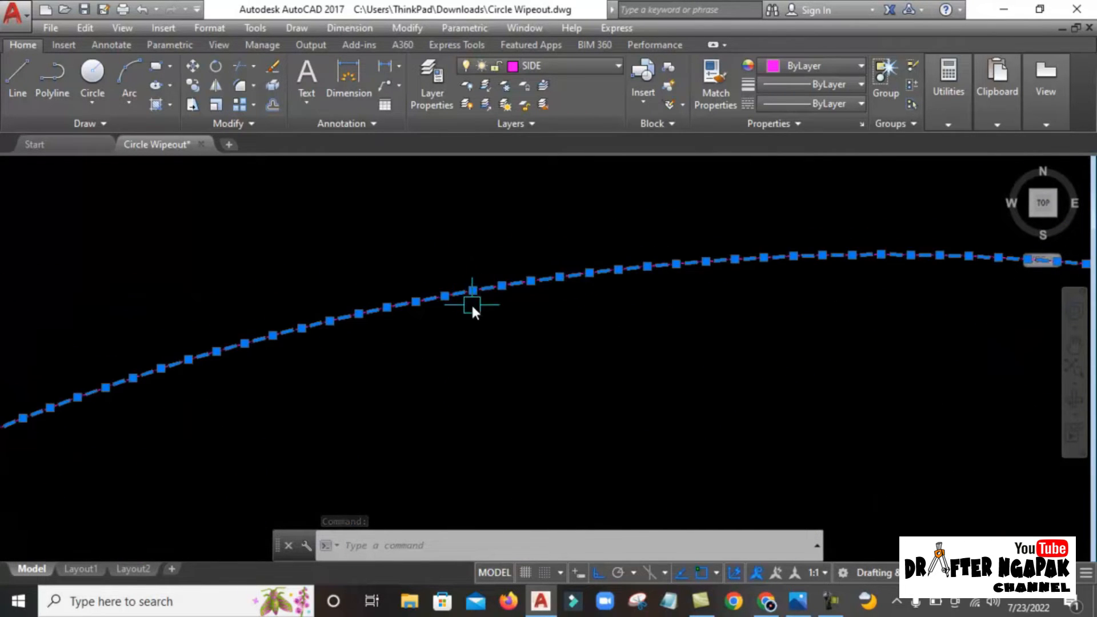
{"action": "scroll", "coordinate": [471, 300], "scroll_direction": "up", "scroll_amount": 3}
{"action": "scroll", "coordinate": [531, 222], "scroll_direction": "down", "scroll_amount": 8}
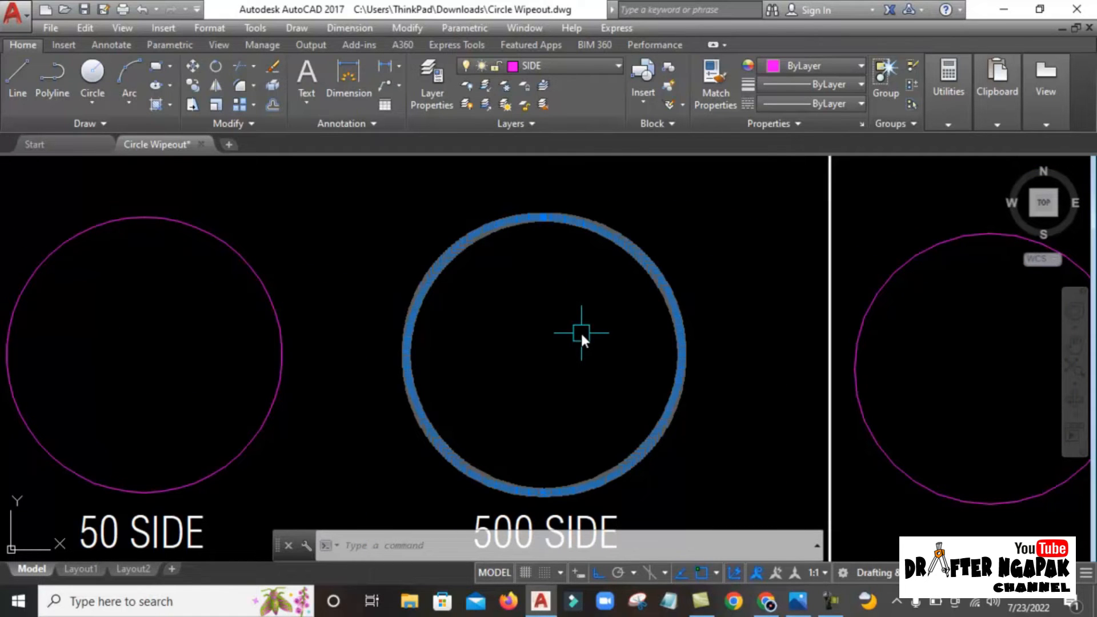
{"action": "middle_click_drag", "start_coordinate": [582, 335], "coordinate": [583, 306]}
{"action": "key", "text": "Escape"}
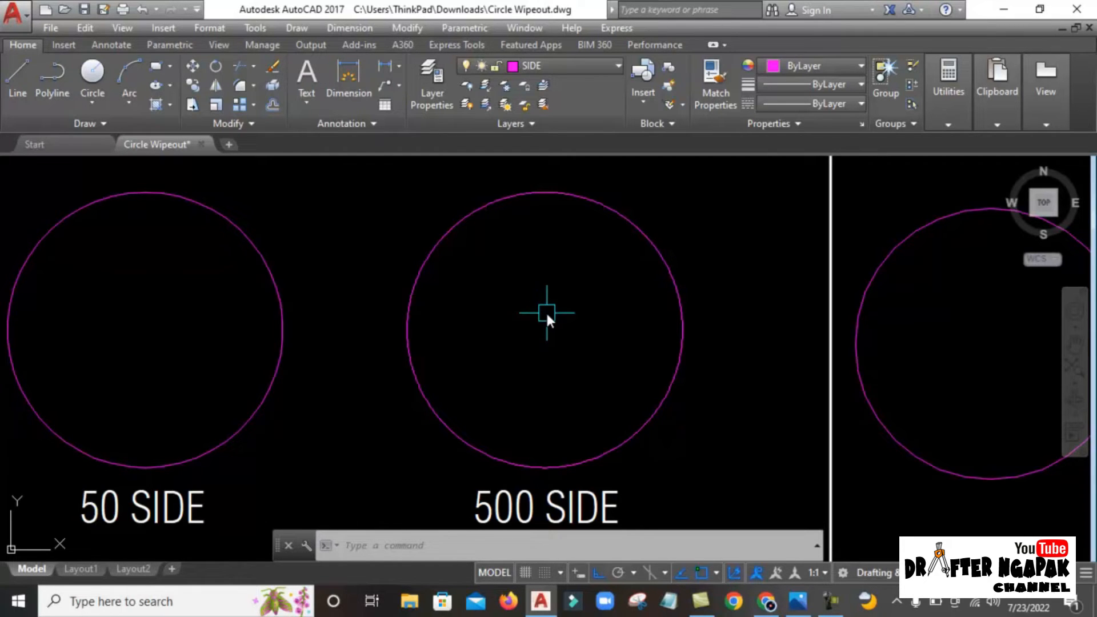
{"action": "scroll", "coordinate": [541, 311], "scroll_direction": "down", "scroll_amount": 3}
{"action": "middle_click_drag", "start_coordinate": [541, 343], "coordinate": [641, 403]}
{"action": "middle_click", "coordinate": [640, 403]}
{"action": "middle_click", "coordinate": [641, 403]}
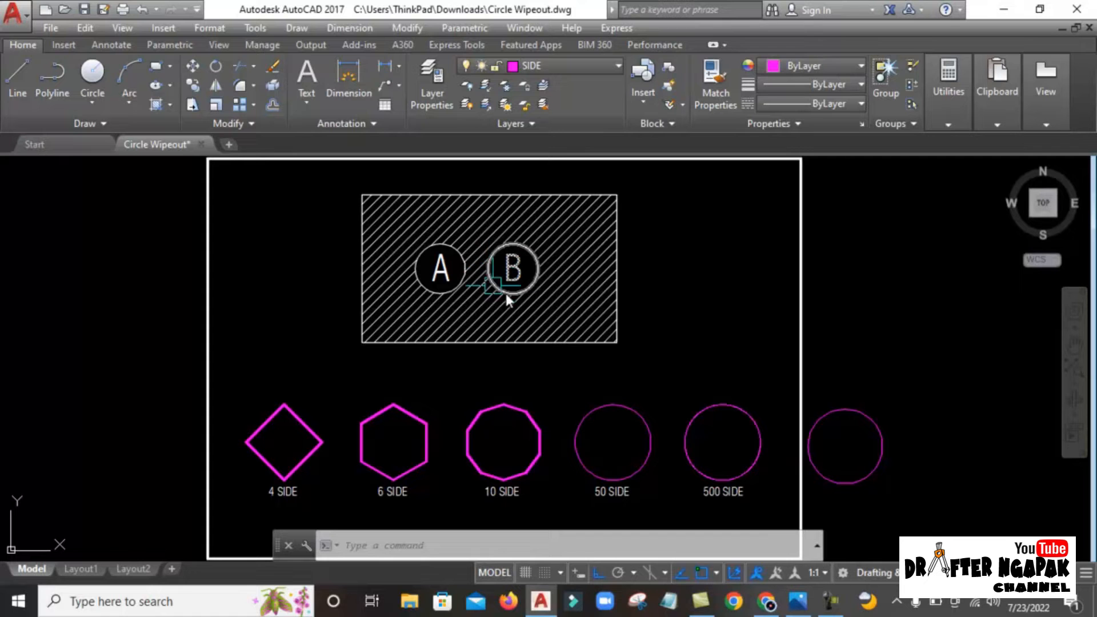
{"action": "scroll", "coordinate": [717, 476], "scroll_direction": "up", "scroll_amount": 4}
{"action": "type", "text": "c"}
{"action": "key", "text": "Return"}
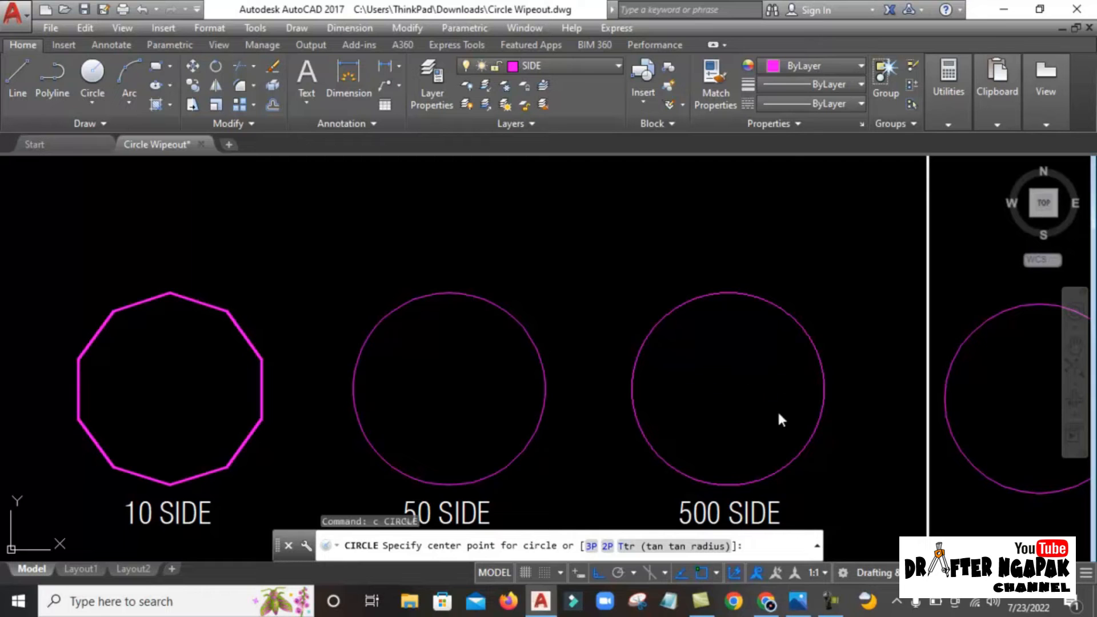
{"action": "scroll", "coordinate": [708, 403], "scroll_direction": "down", "scroll_amount": 3}
{"action": "scroll", "coordinate": [862, 434], "scroll_direction": "up", "scroll_amount": 3}
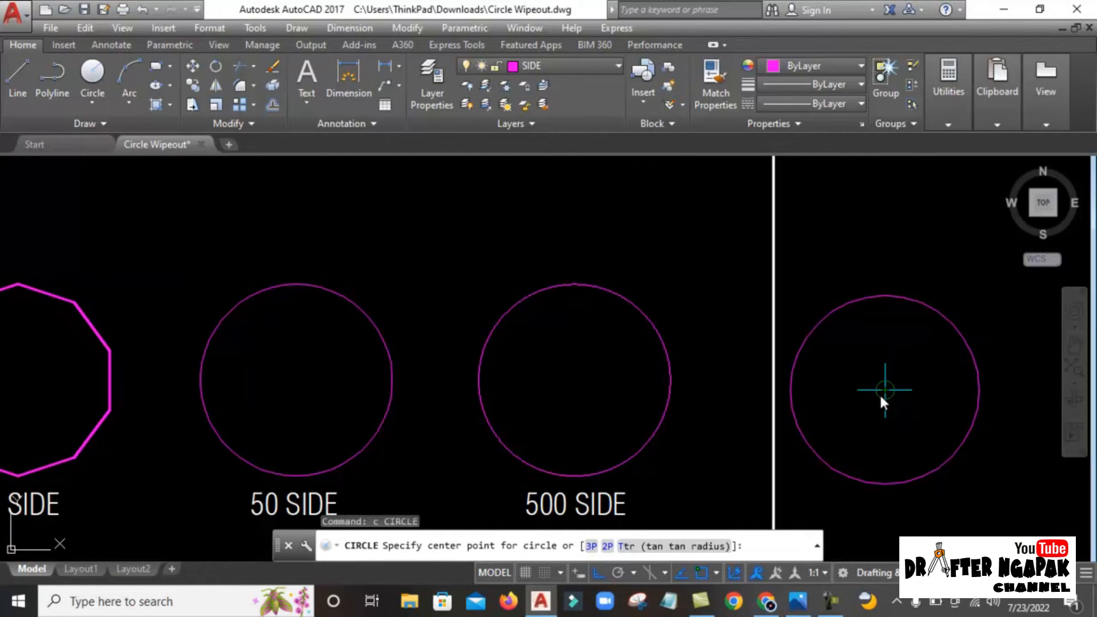
{"action": "scroll", "coordinate": [829, 441], "scroll_direction": "down", "scroll_amount": 4}
{"action": "key", "text": "Escape"}
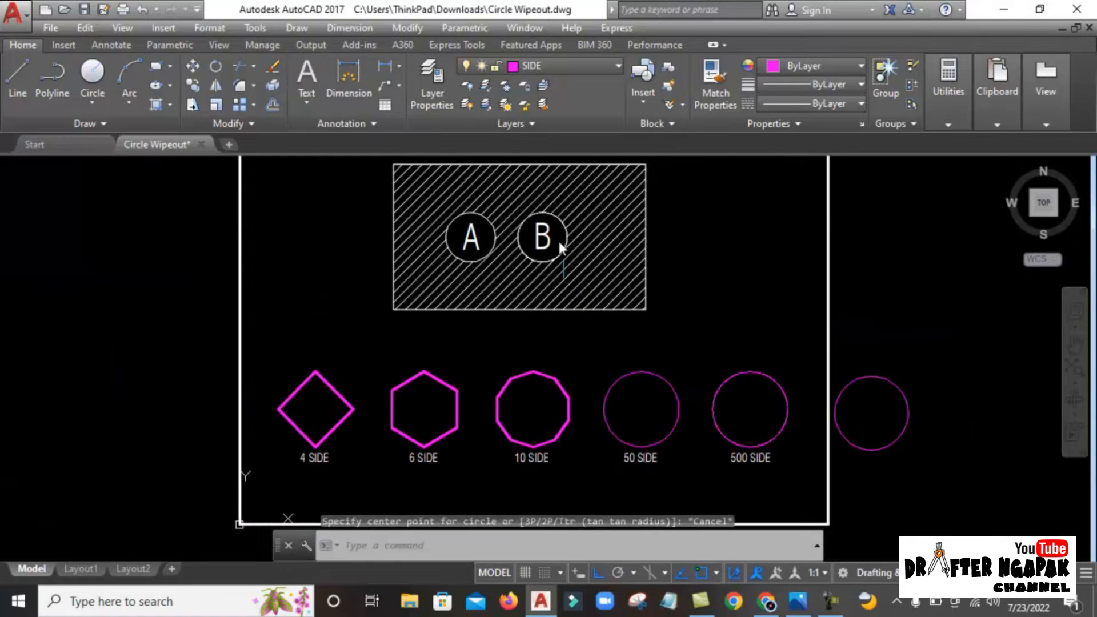
{"action": "scroll", "coordinate": [548, 240], "scroll_direction": "up", "scroll_amount": 1}
{"action": "scroll", "coordinate": [532, 246], "scroll_direction": "down", "scroll_amount": 1}
{"action": "middle_click_drag", "start_coordinate": [623, 275], "coordinate": [531, 300]}
{"action": "scroll", "coordinate": [545, 243], "scroll_direction": "up", "scroll_amount": 2}
{"action": "middle_click_drag", "start_coordinate": [546, 244], "coordinate": [531, 267]}
{"action": "scroll", "coordinate": [663, 306], "scroll_direction": "down", "scroll_amount": 2}
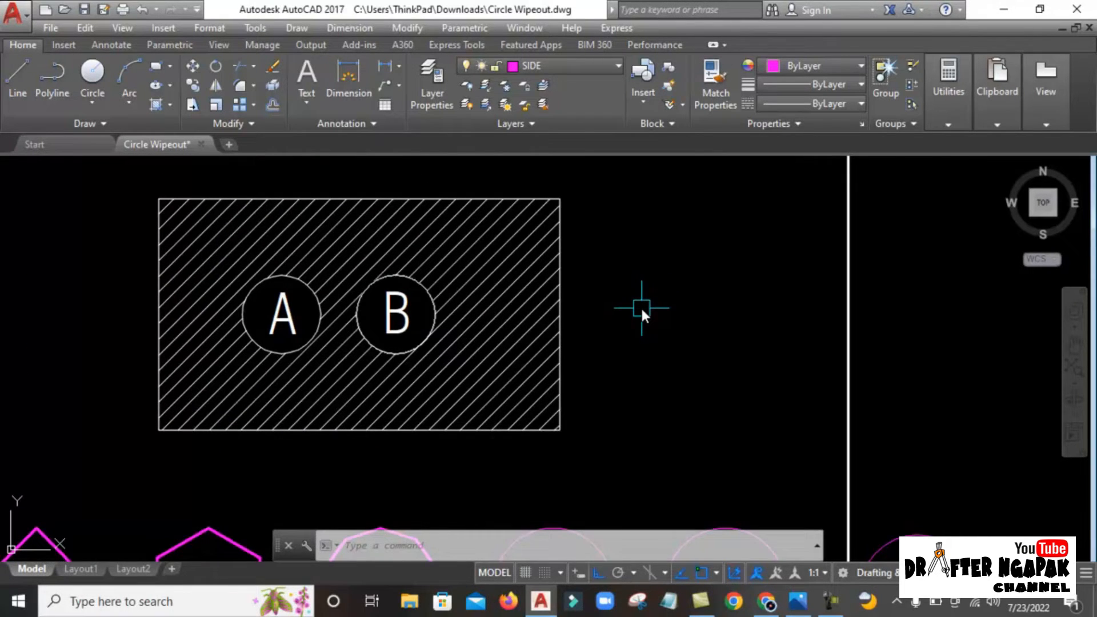
{"action": "type", "text": "pol"}
{"action": "key", "text": "Return"}
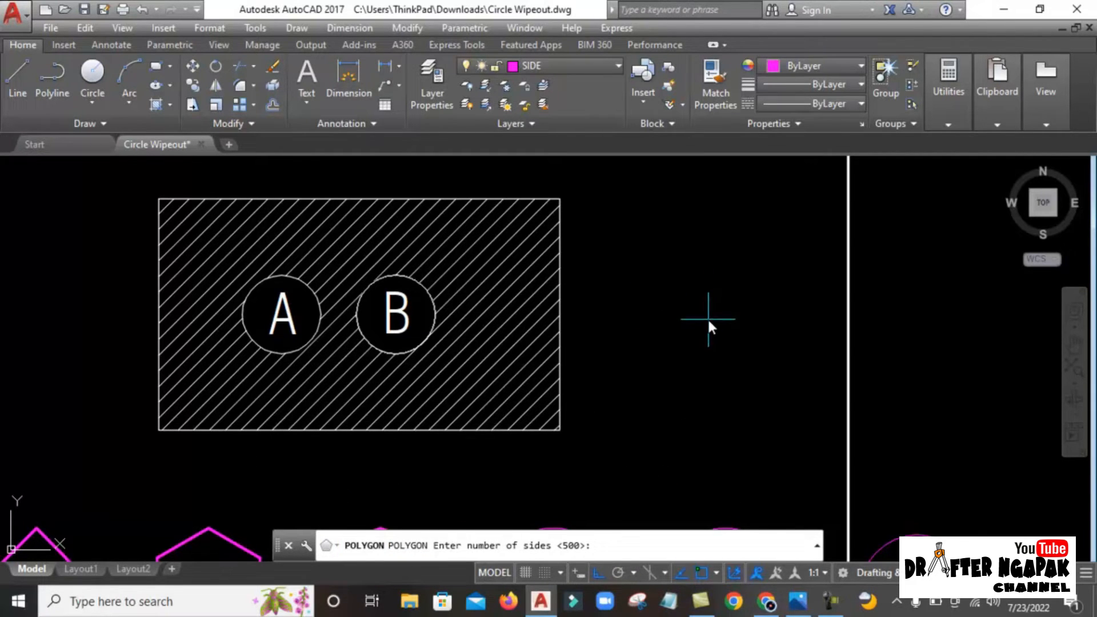
{"action": "key", "text": "Escape"}
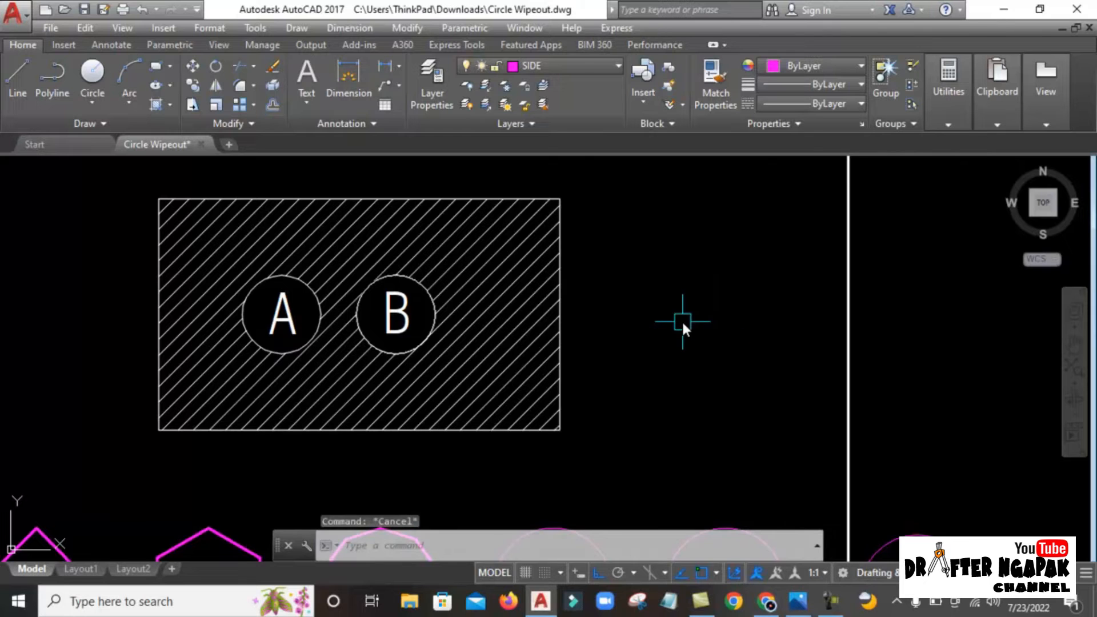
- Draw a 500-sided polygon inscribed in a circle of about 22 radius between the hatched rectangle and the frame's right edge
{"action": "type", "text": "po"}
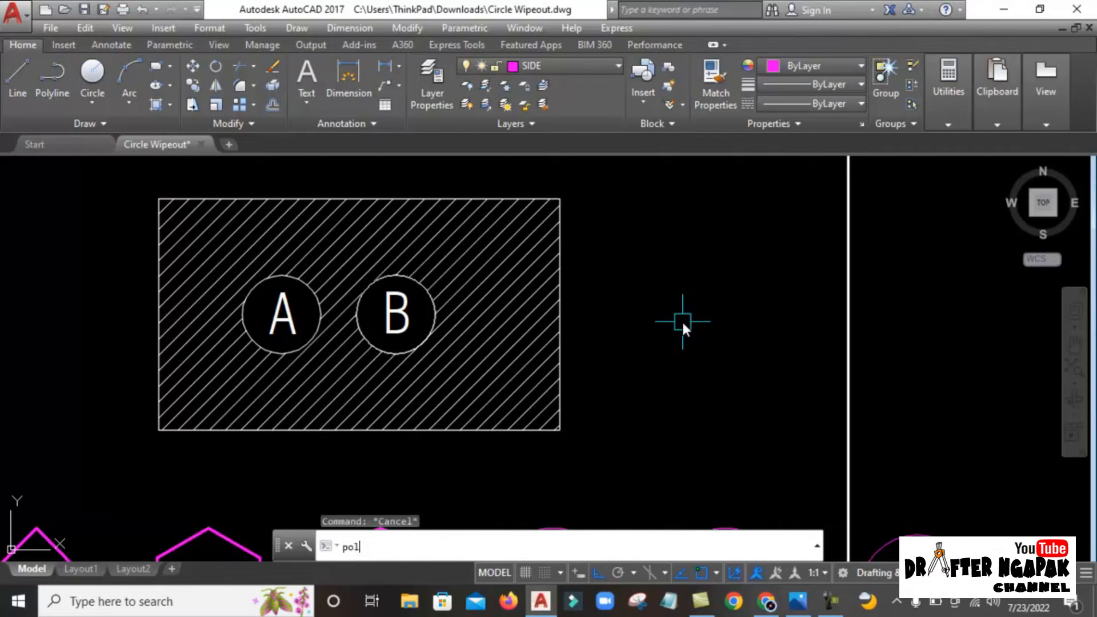
{"action": "type", "text": "l"}
{"action": "key", "text": "Return"}
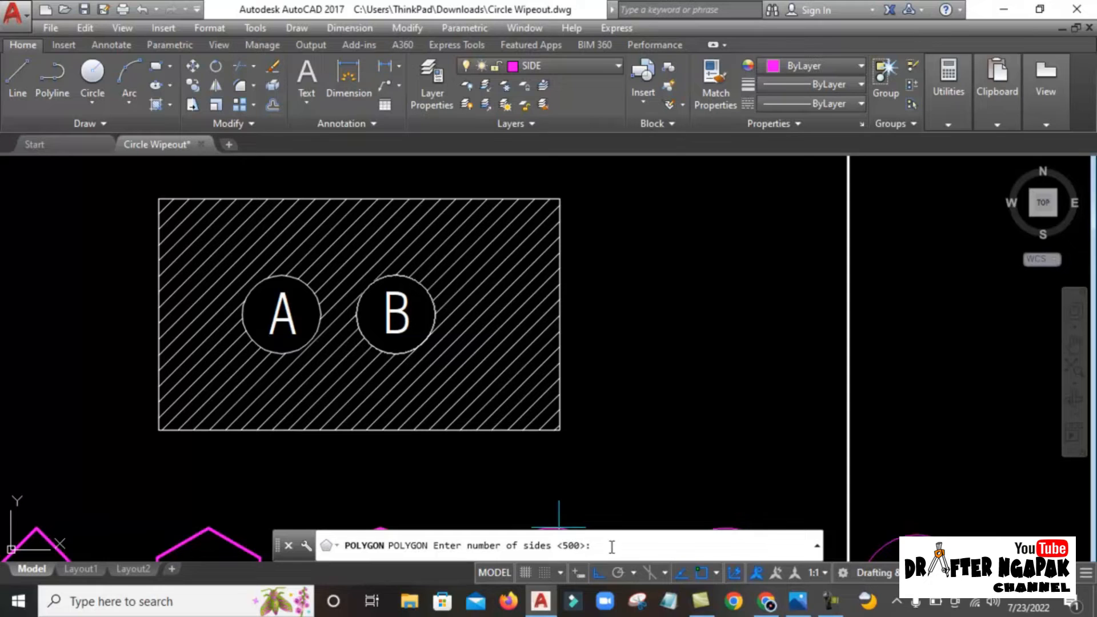
{"action": "type", "text": "5"}
{"action": "key", "text": "Return"}
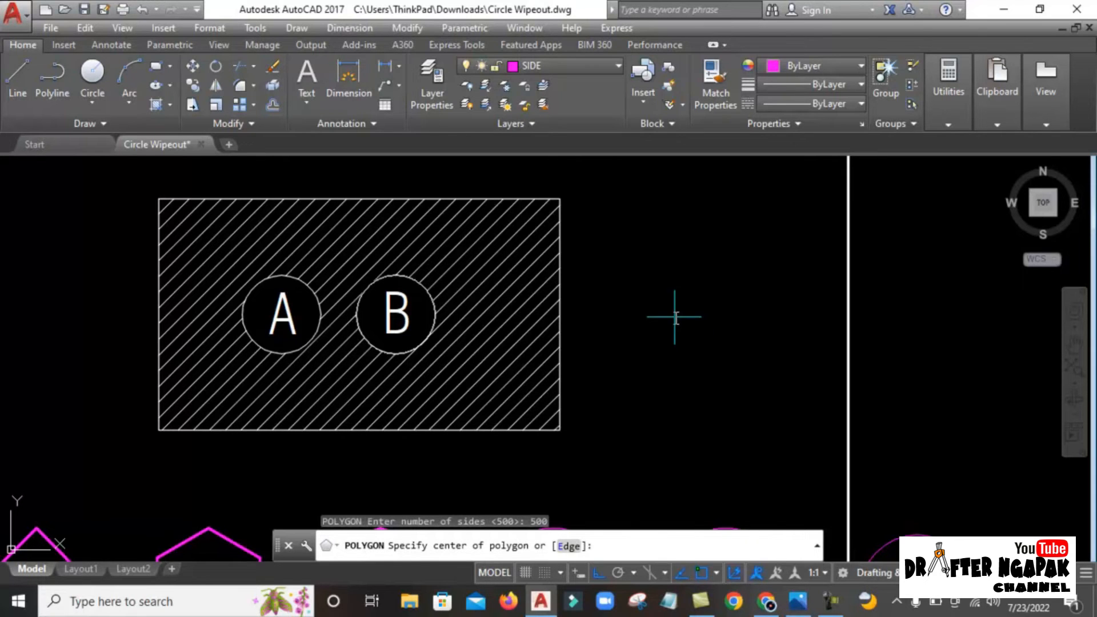
{"action": "left_click", "coordinate": [676, 318]}
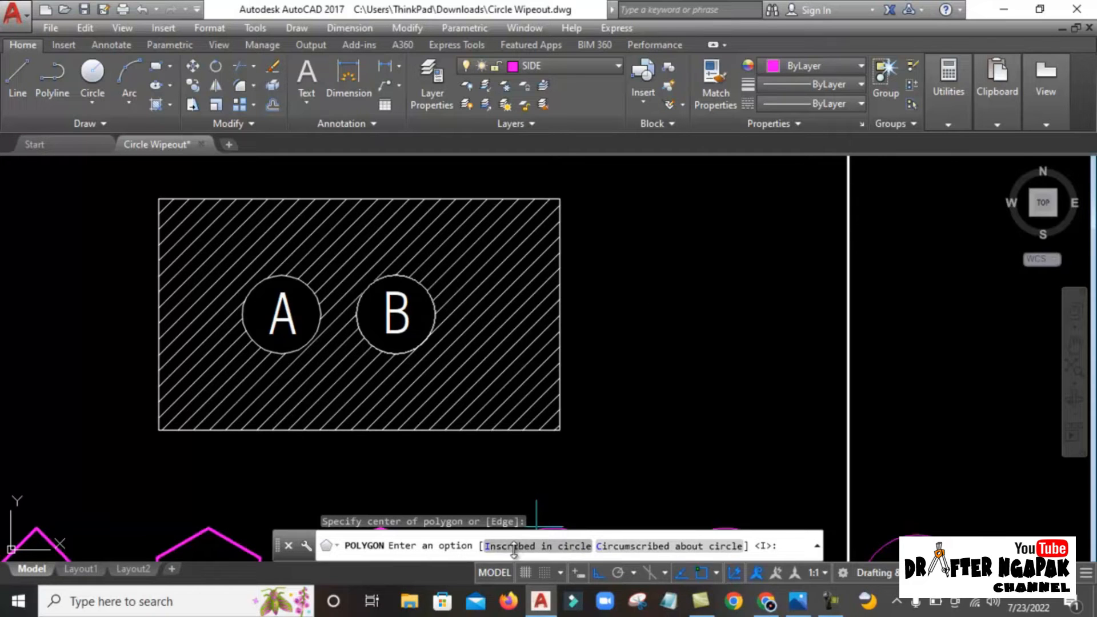
{"action": "key", "text": "Return"}
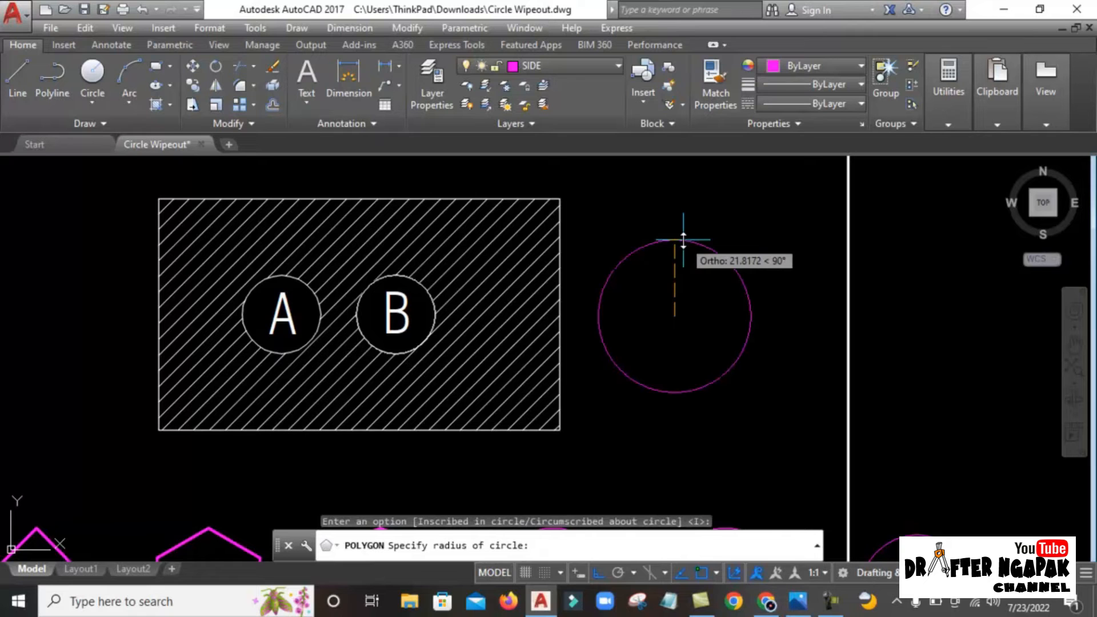
{"action": "left_click", "coordinate": [684, 240]}
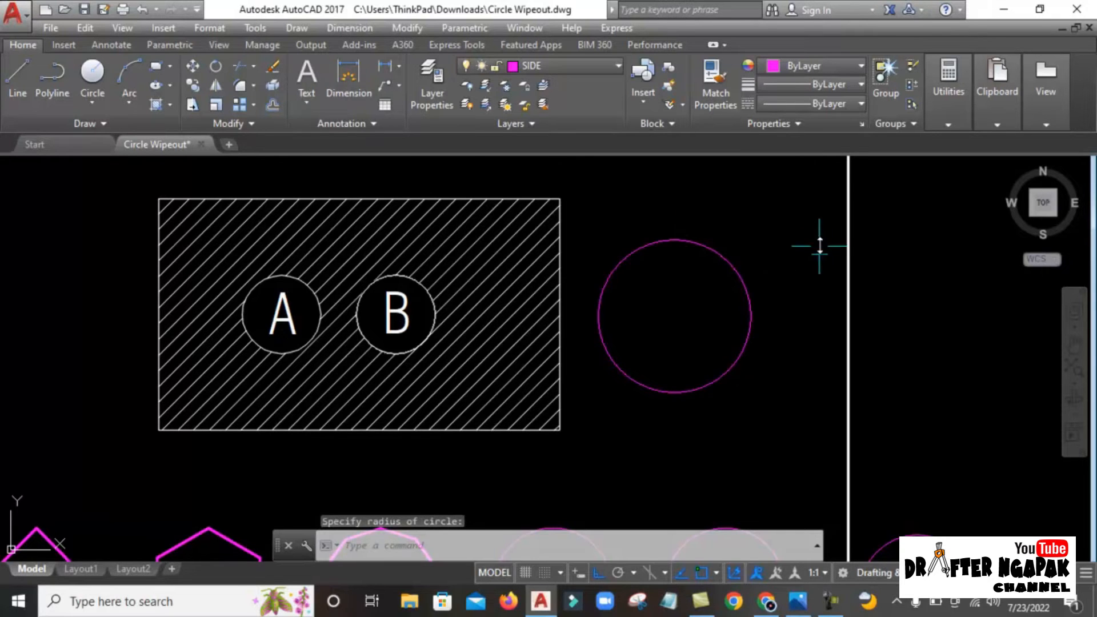
- Examine the outline of the new 500-sided polygon beside the hatched rectangle up close
{"action": "scroll", "coordinate": [700, 272], "scroll_direction": "up", "scroll_amount": 2}
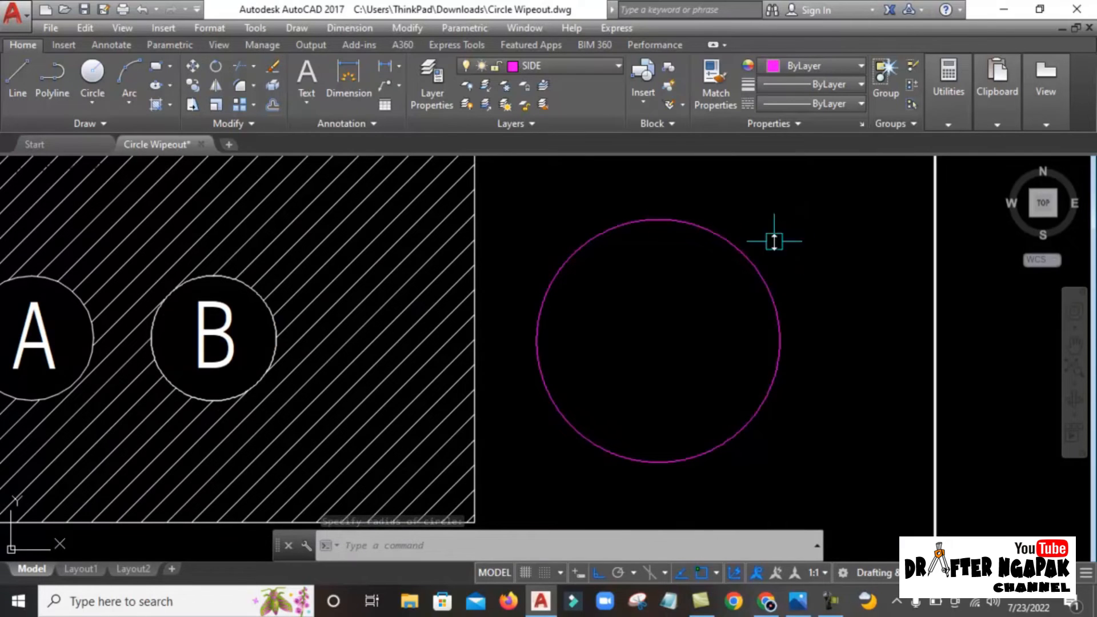
{"action": "left_click", "coordinate": [726, 238]}
{"action": "key", "text": "Escape"}
{"action": "scroll", "coordinate": [818, 235], "scroll_direction": "down", "scroll_amount": 2}
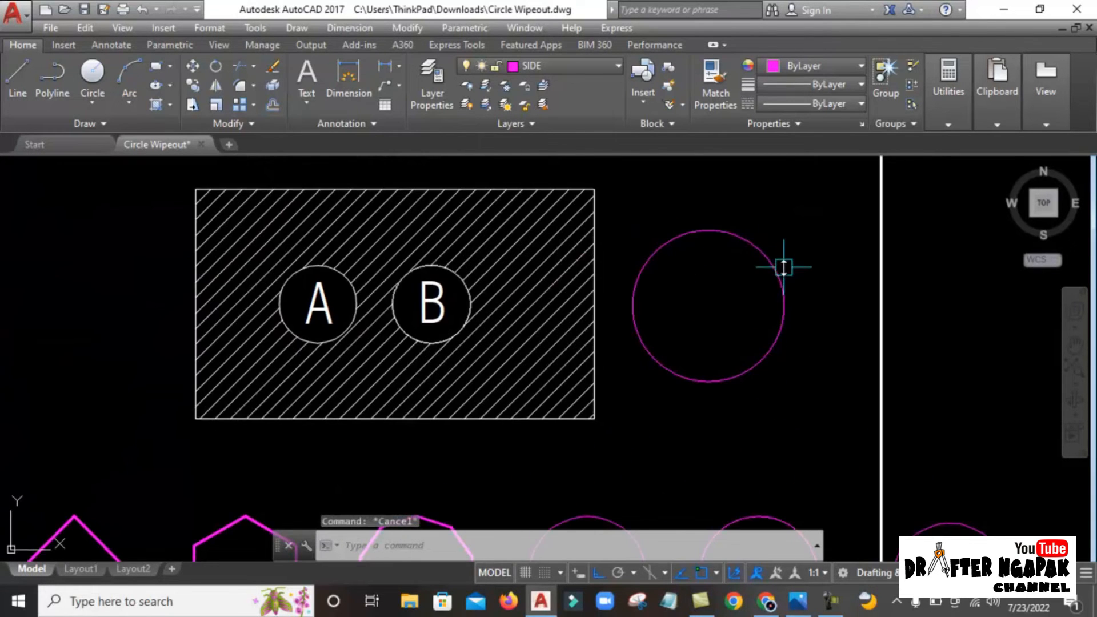
{"action": "scroll", "coordinate": [658, 235], "scroll_direction": "up", "scroll_amount": 3}
{"action": "scroll", "coordinate": [629, 288], "scroll_direction": "down", "scroll_amount": 1}
{"action": "scroll", "coordinate": [600, 314], "scroll_direction": "down", "scroll_amount": 2}
{"action": "scroll", "coordinate": [783, 328], "scroll_direction": "up", "scroll_amount": 2}
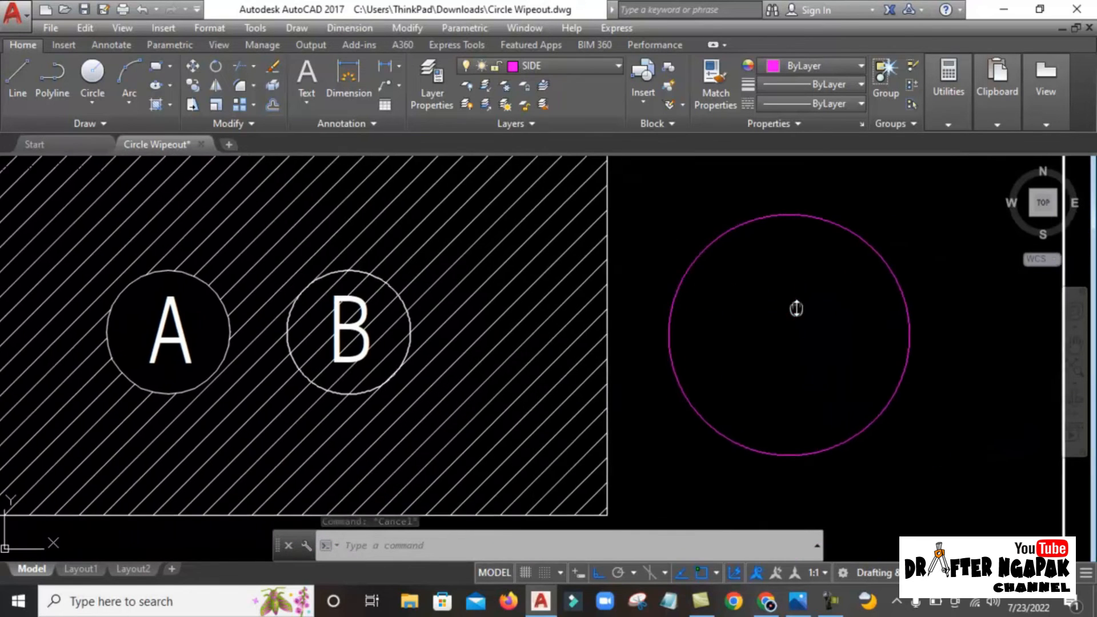
{"action": "middle_click_drag", "start_coordinate": [796, 309], "coordinate": [774, 308]}
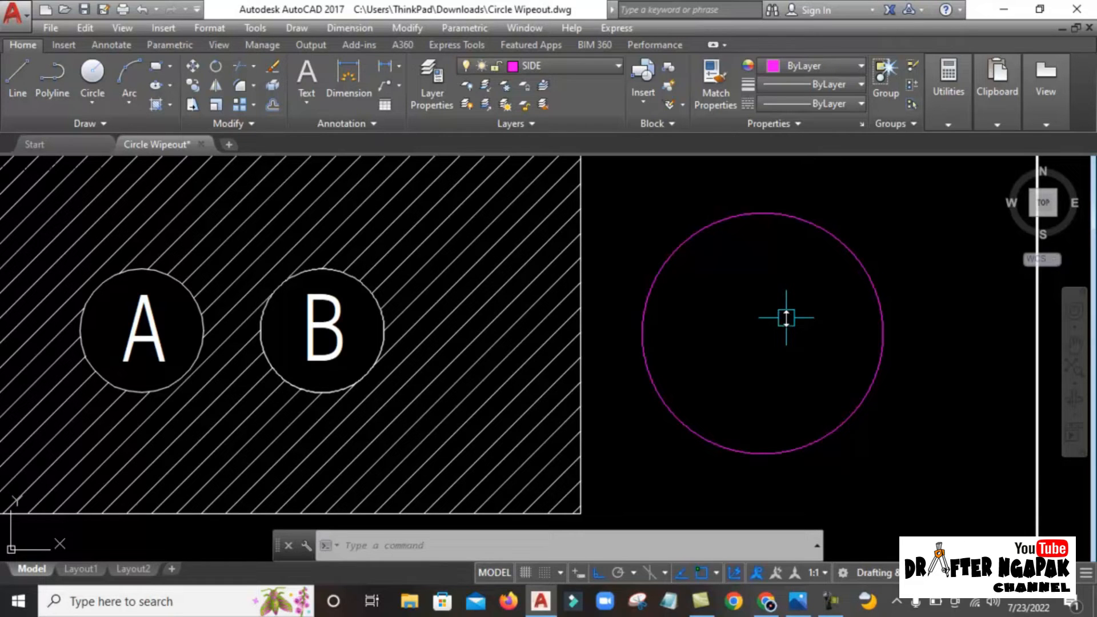
- Create a wipeout from the new 500-sided polygon with the Polyline option, keeping the original polyline
{"action": "type", "text": "wip"}
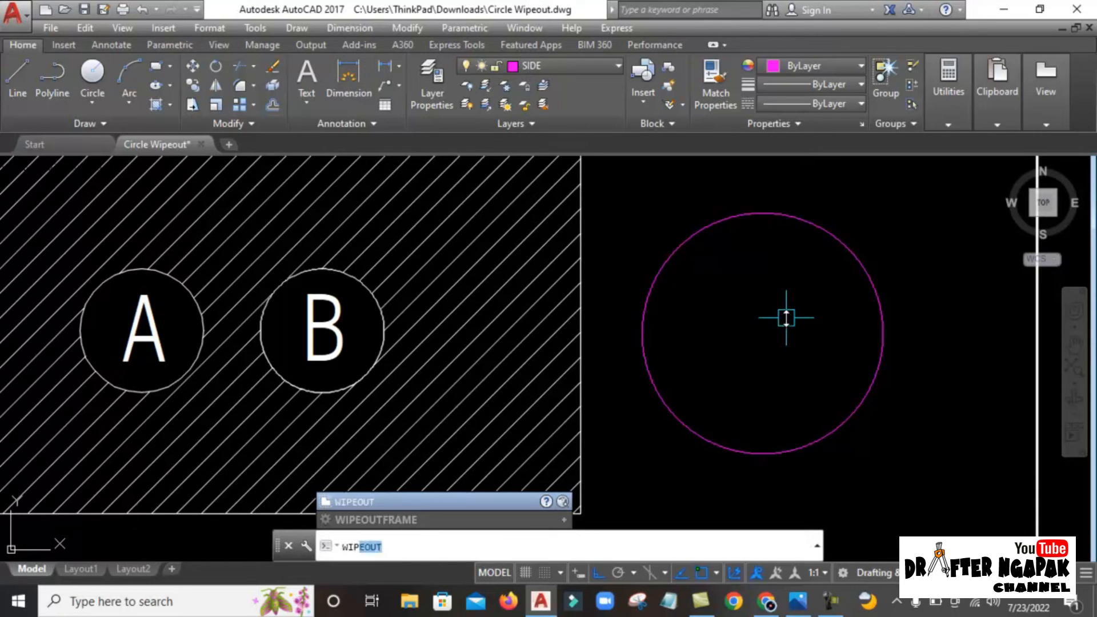
{"action": "key", "text": "Return"}
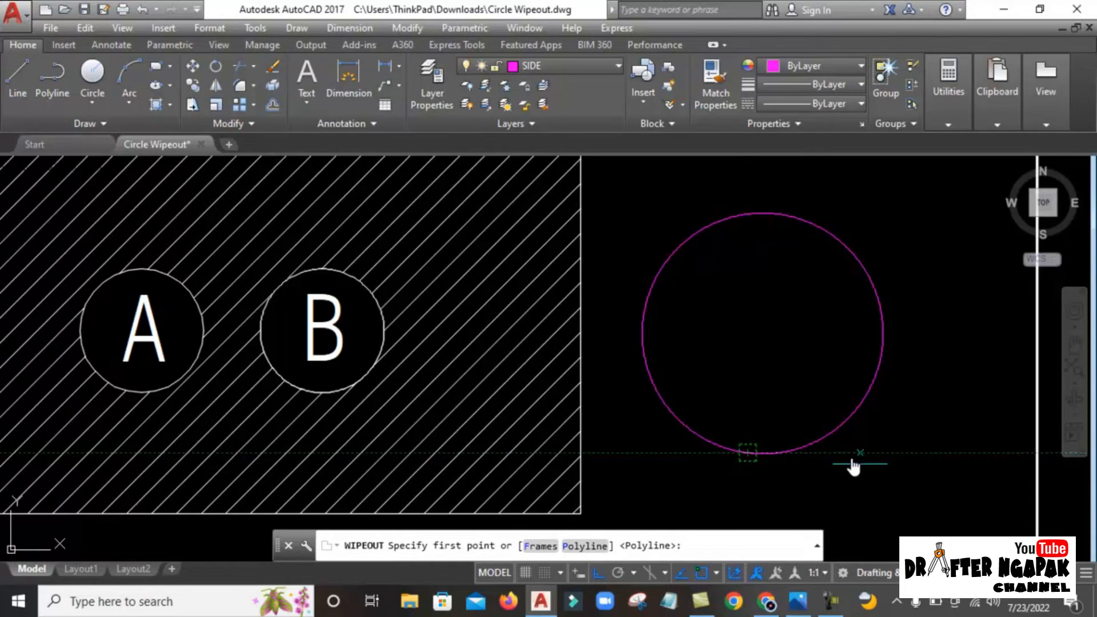
{"action": "type", "text": "p"}
{"action": "key", "text": "Return"}
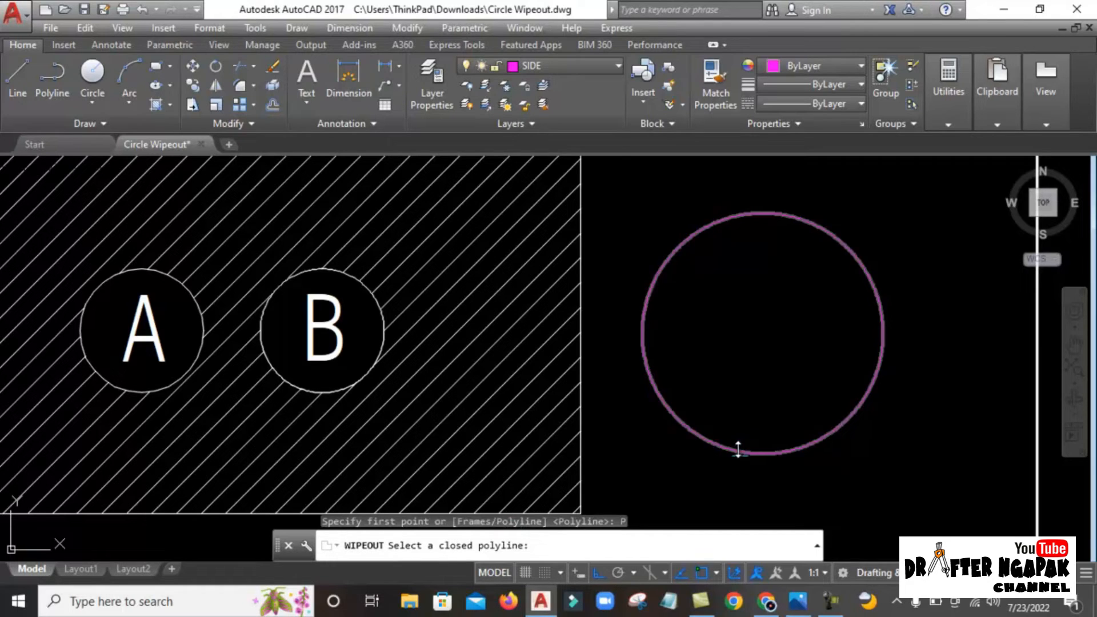
{"action": "left_click", "coordinate": [738, 448]}
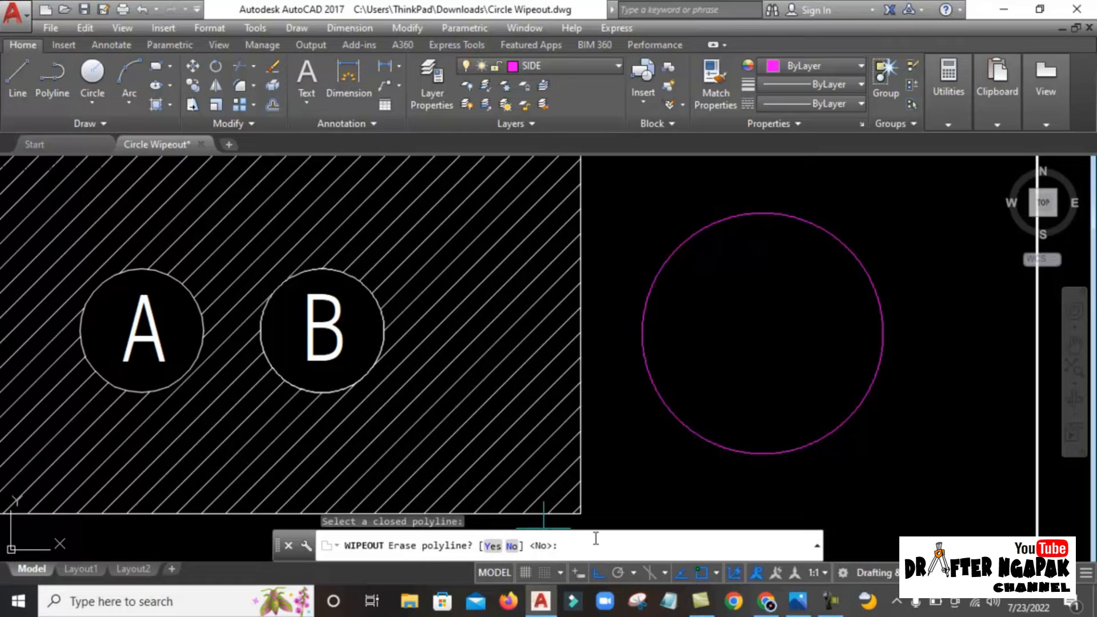
{"action": "key", "text": "Return"}
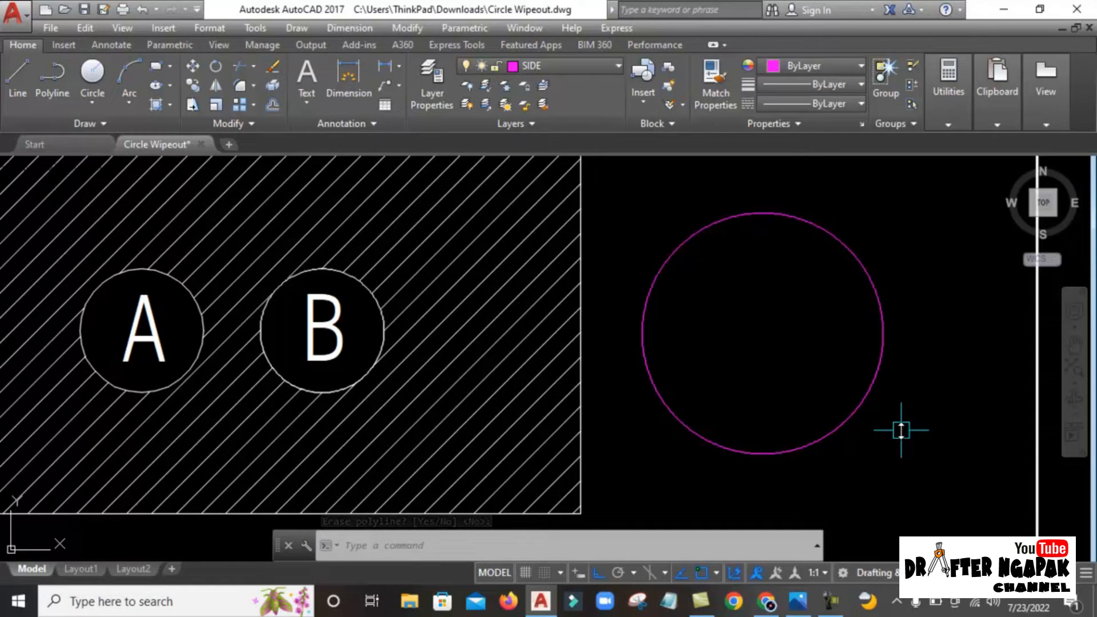
- Move the 500-sided polygon and its wipeout horizontally left so they overlap the hatched rectangle's right edge
{"action": "type", "text": "m"}
{"action": "key", "text": "Return"}
{"action": "left_click", "coordinate": [902, 431]}
{"action": "left_click", "coordinate": [831, 393]}
{"action": "key", "text": "Return"}
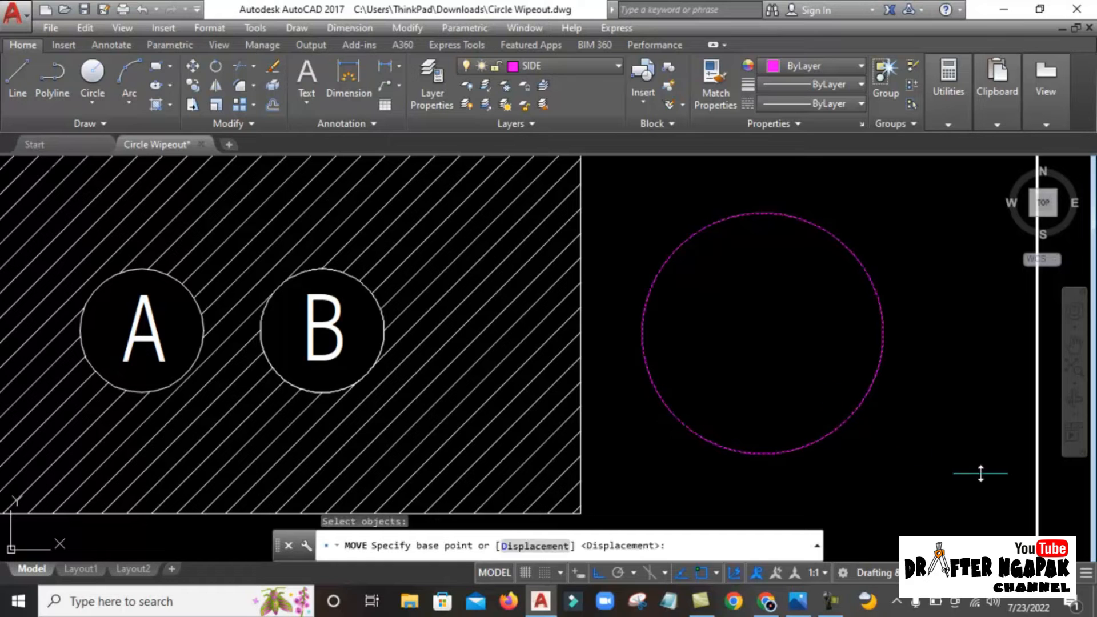
{"action": "left_click", "coordinate": [980, 470]}
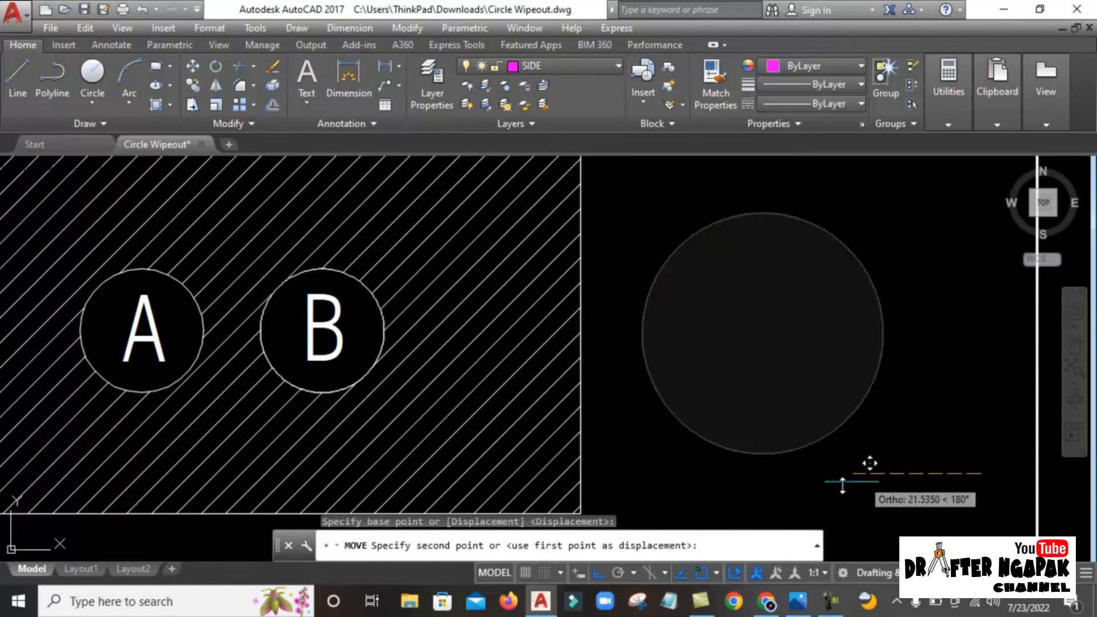
{"action": "left_click", "coordinate": [836, 486]}
- Shift the polygon and its wipeout slightly further left so they cover more of the hatch
{"action": "scroll", "coordinate": [858, 337], "scroll_direction": "down", "scroll_amount": 2}
{"action": "scroll", "coordinate": [575, 330], "scroll_direction": "up", "scroll_amount": 2}
{"action": "middle_click_drag", "start_coordinate": [696, 338], "coordinate": [673, 377]}
{"action": "key", "text": "Return"}
{"action": "left_click", "coordinate": [905, 254]}
{"action": "left_click", "coordinate": [842, 314]}
{"action": "key", "text": "Return"}
{"action": "left_click", "coordinate": [902, 203]}
{"action": "left_click", "coordinate": [836, 208]}
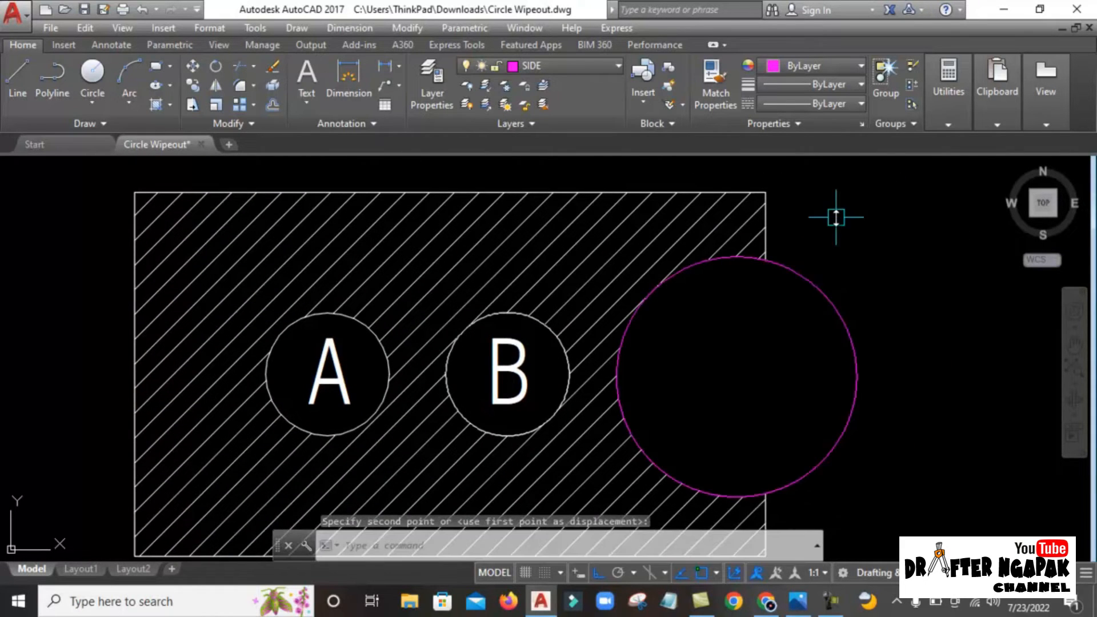
{"action": "scroll", "coordinate": [798, 263], "scroll_direction": "down", "scroll_amount": 2}
{"action": "scroll", "coordinate": [748, 296], "scroll_direction": "up", "scroll_amount": 2}
{"action": "key", "text": "Return"}
{"action": "left_click", "coordinate": [895, 237]}
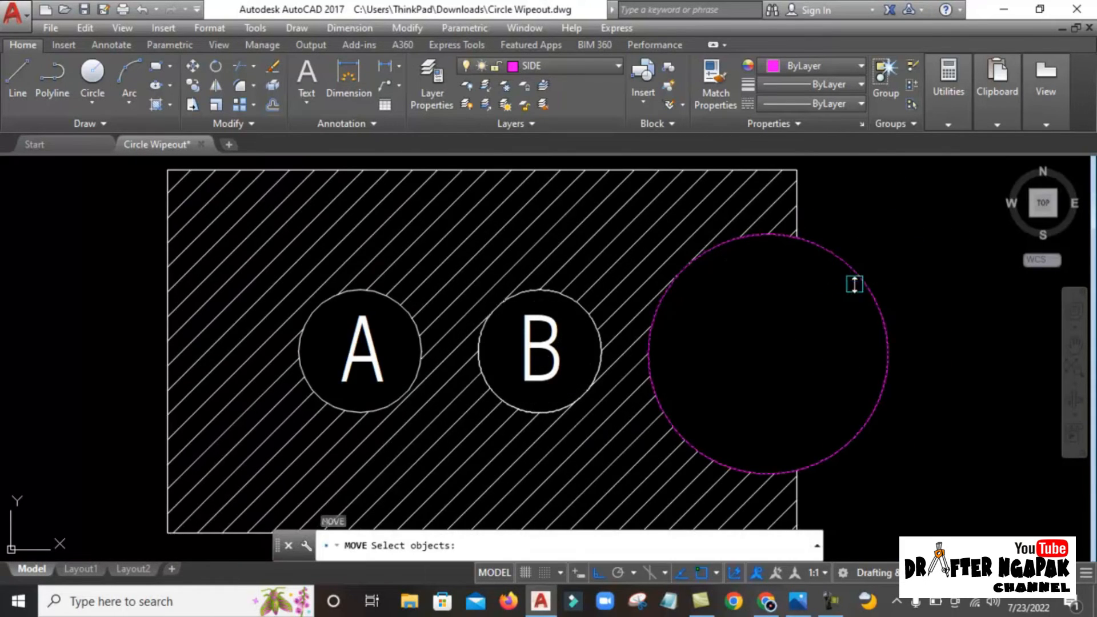
{"action": "left_click", "coordinate": [856, 282]}
{"action": "key", "text": "Return"}
{"action": "key", "text": "Escape"}
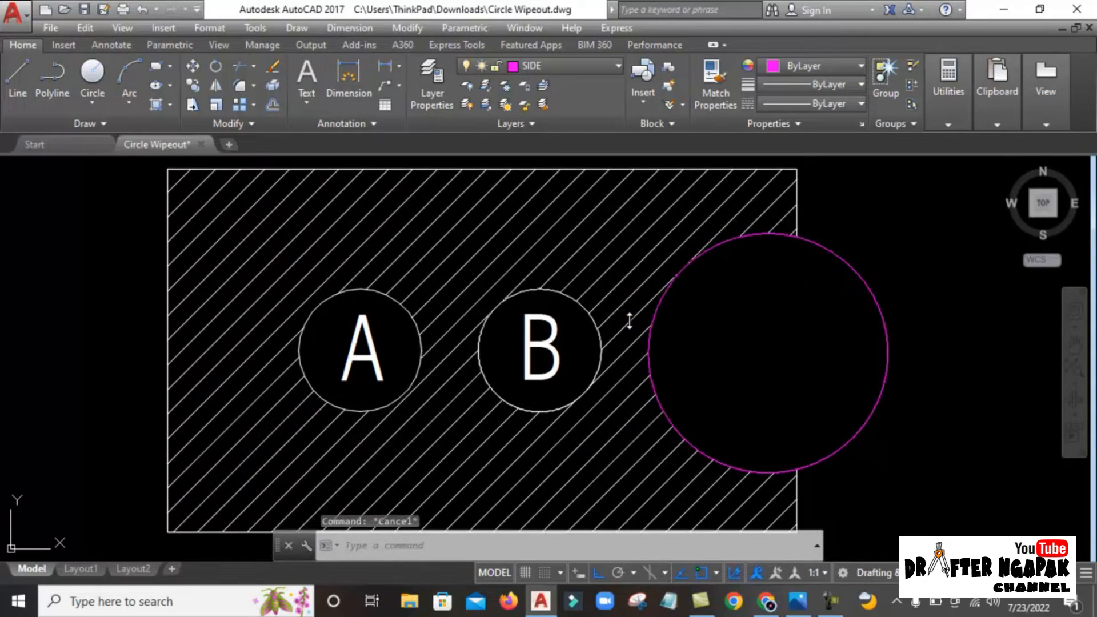
- Examine how the 500-sided wipeout masks the hatch, and compare it with circles A and B when the hatch is highlighted
{"action": "scroll", "coordinate": [505, 235], "scroll_direction": "down", "scroll_amount": 2}
{"action": "middle_click", "coordinate": [684, 303]}
{"action": "middle_click", "coordinate": [684, 303]}
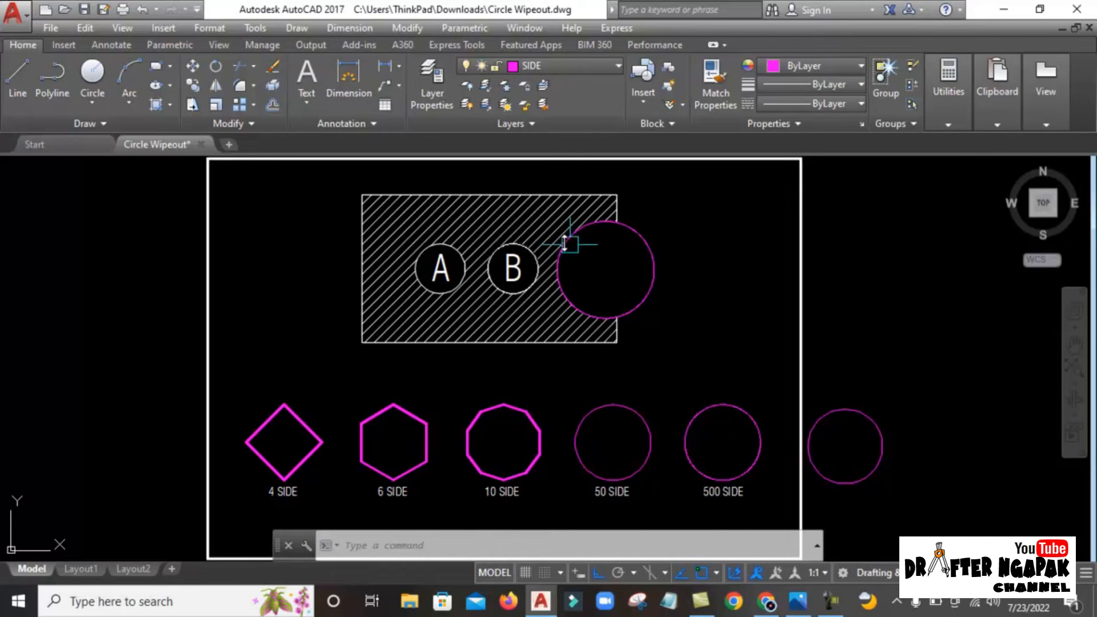
{"action": "scroll", "coordinate": [505, 232], "scroll_direction": "up", "scroll_amount": 2}
{"action": "middle_click_drag", "start_coordinate": [483, 230], "coordinate": [469, 280]}
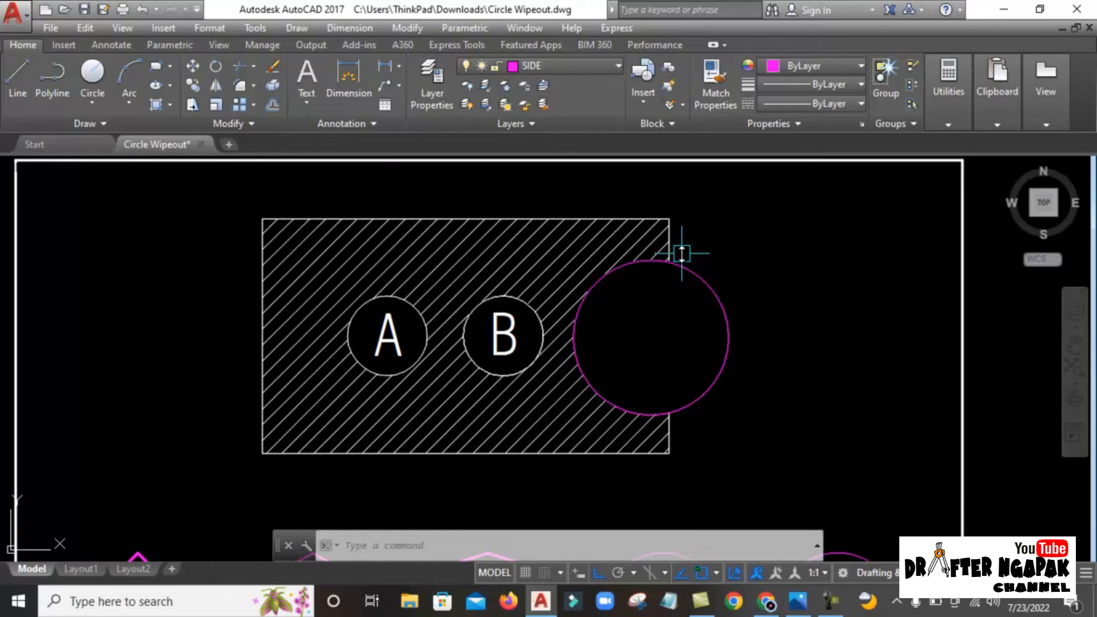
{"action": "left_click", "coordinate": [652, 245]}
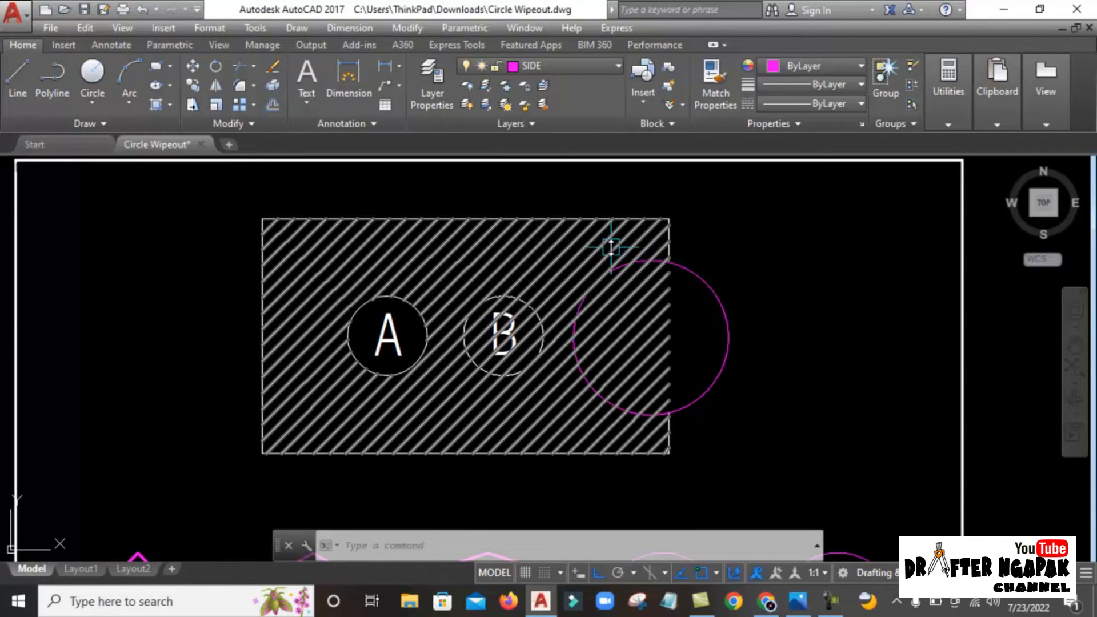
{"action": "key", "text": "Escape"}
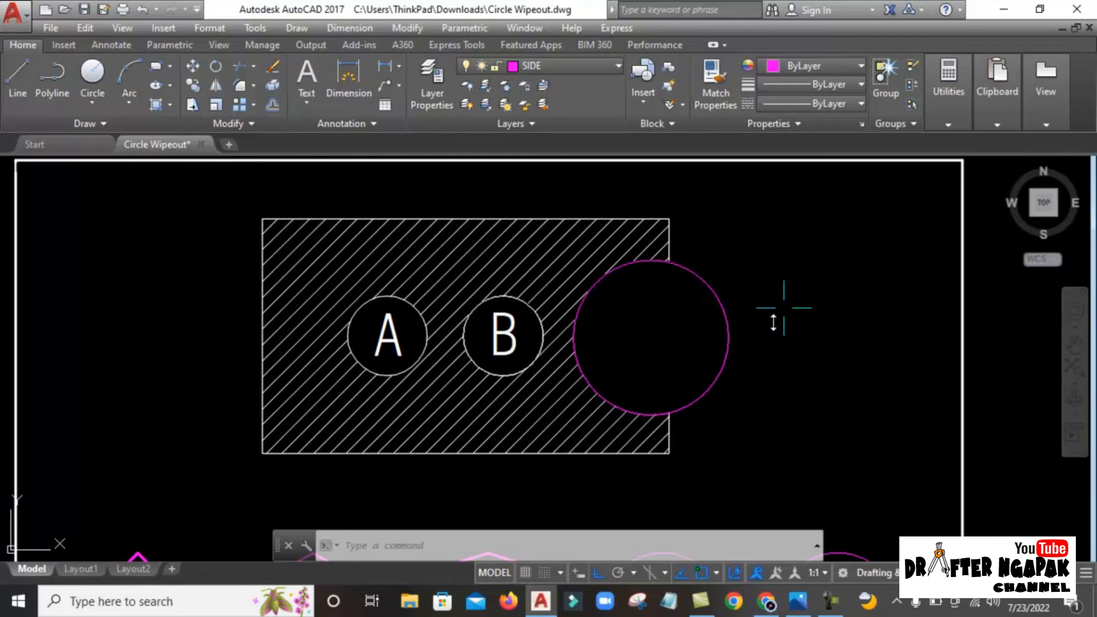
{"action": "scroll", "coordinate": [373, 348], "scroll_direction": "up", "scroll_amount": 2}
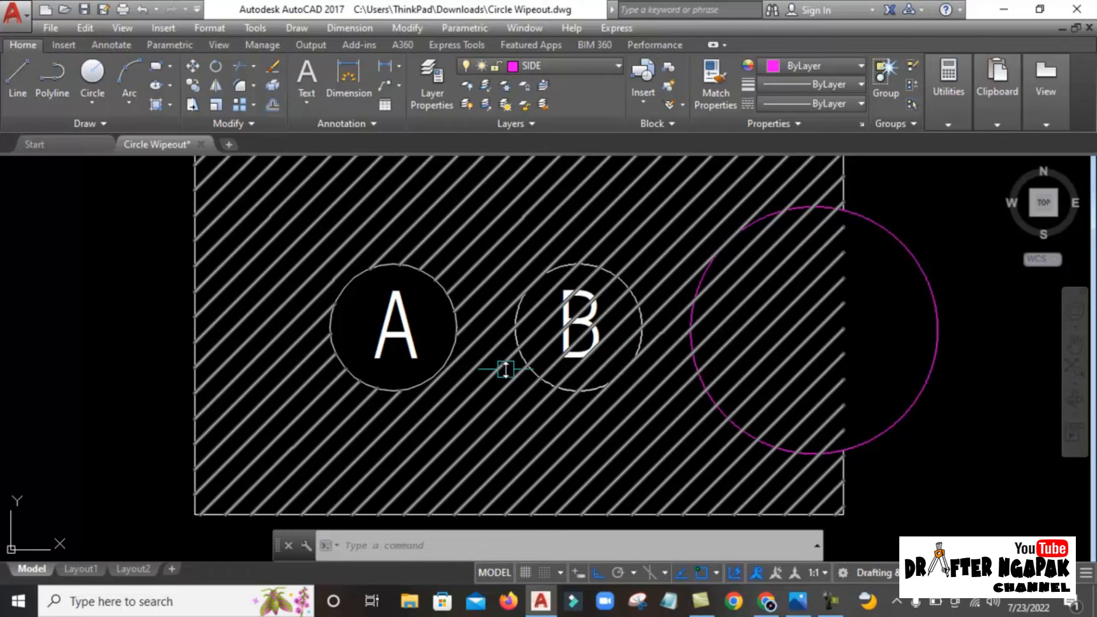
{"action": "scroll", "coordinate": [609, 337], "scroll_direction": "down", "scroll_amount": 2}
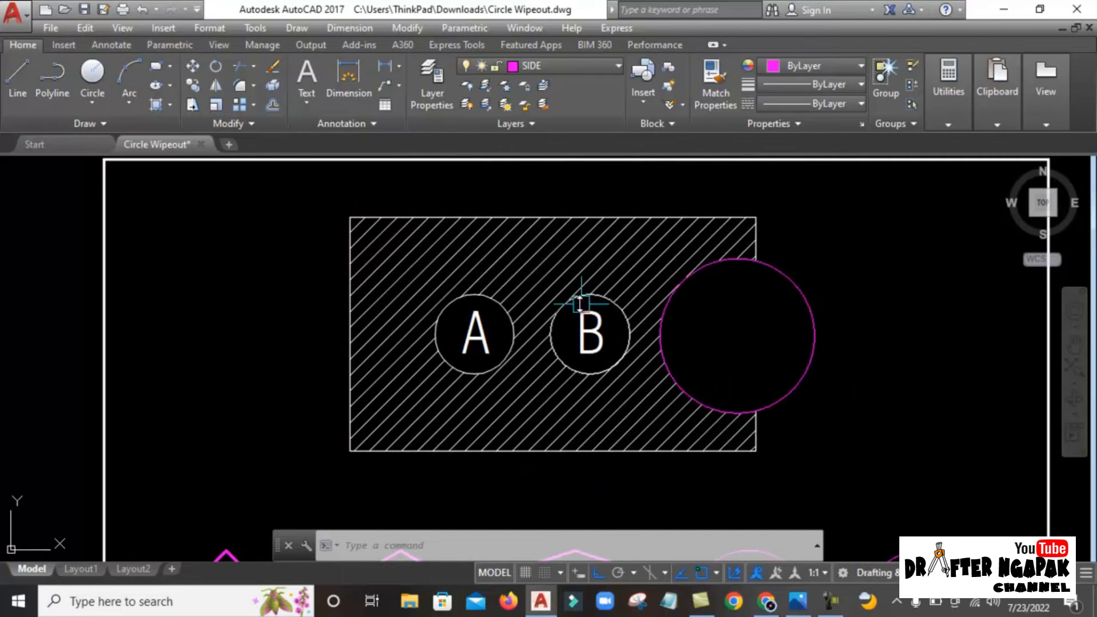
{"action": "scroll", "coordinate": [583, 300], "scroll_direction": "up", "scroll_amount": 2}
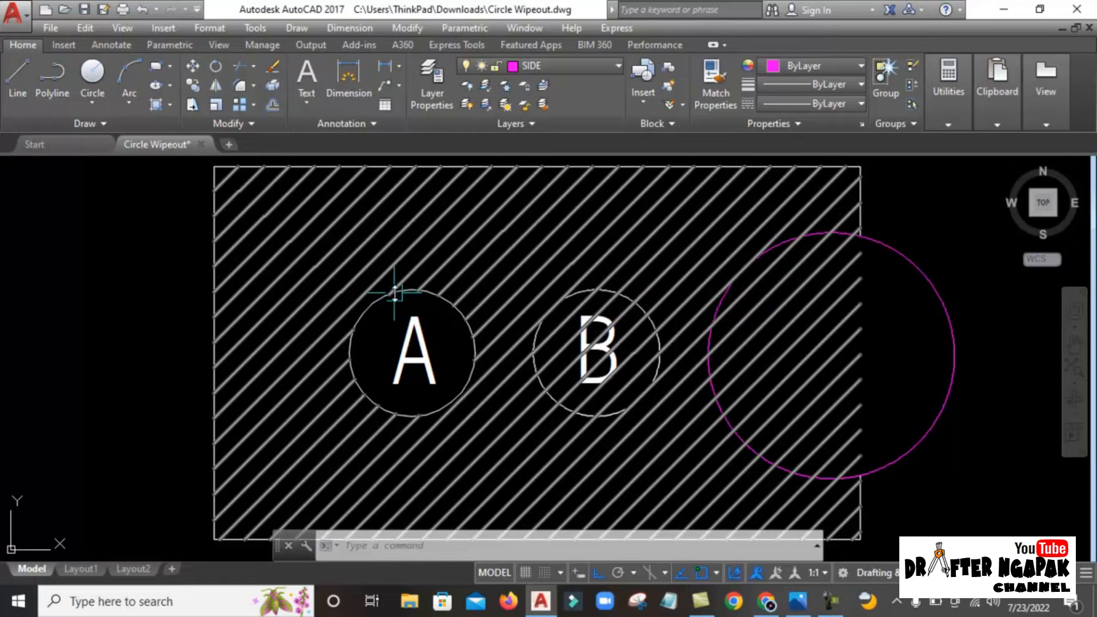
{"action": "middle_click_drag", "start_coordinate": [425, 284], "coordinate": [448, 296]}
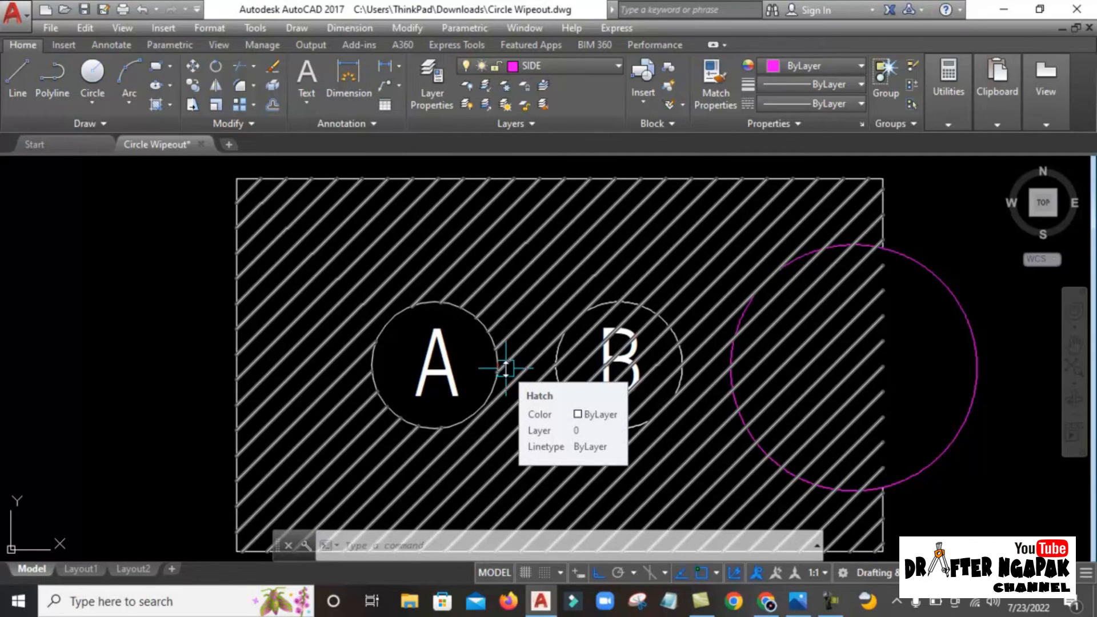
{"action": "scroll", "coordinate": [457, 327], "scroll_direction": "down", "scroll_amount": 2}
{"action": "scroll", "coordinate": [453, 337], "scroll_direction": "up", "scroll_amount": 2}
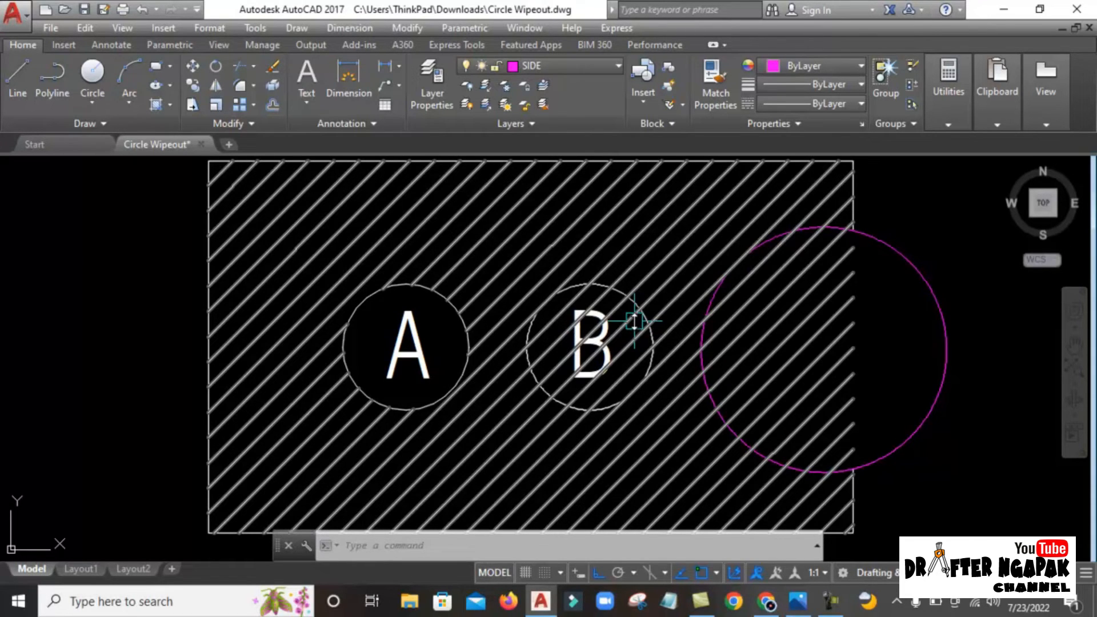
{"action": "scroll", "coordinate": [635, 318], "scroll_direction": "down", "scroll_amount": 2}
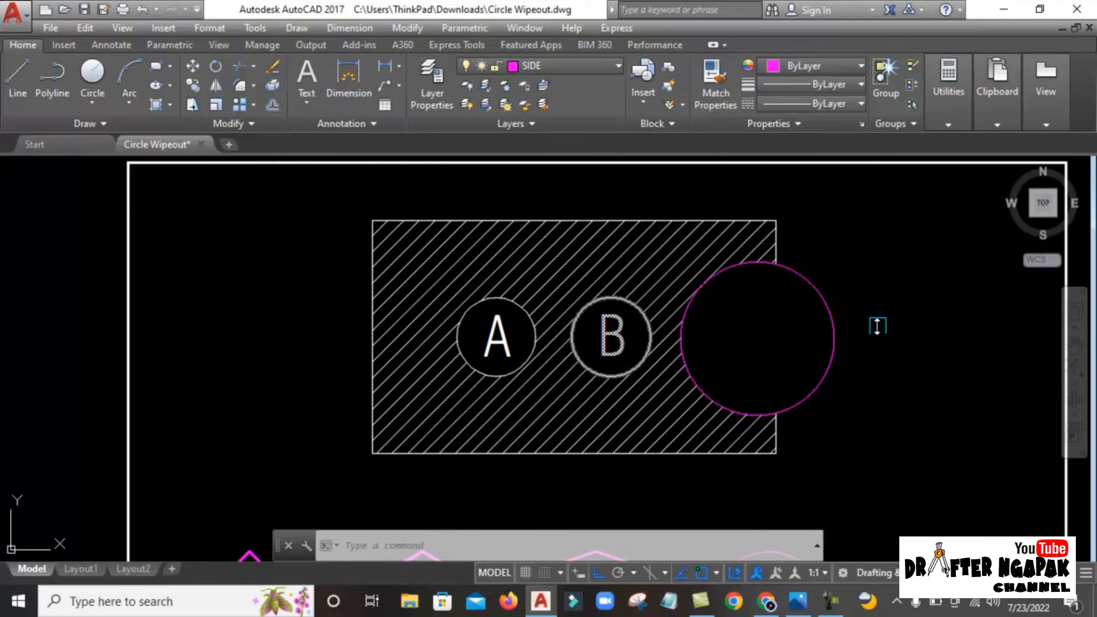
{"action": "middle_click_drag", "start_coordinate": [882, 324], "coordinate": [747, 338]}
{"action": "scroll", "coordinate": [418, 375], "scroll_direction": "up", "scroll_amount": 1}
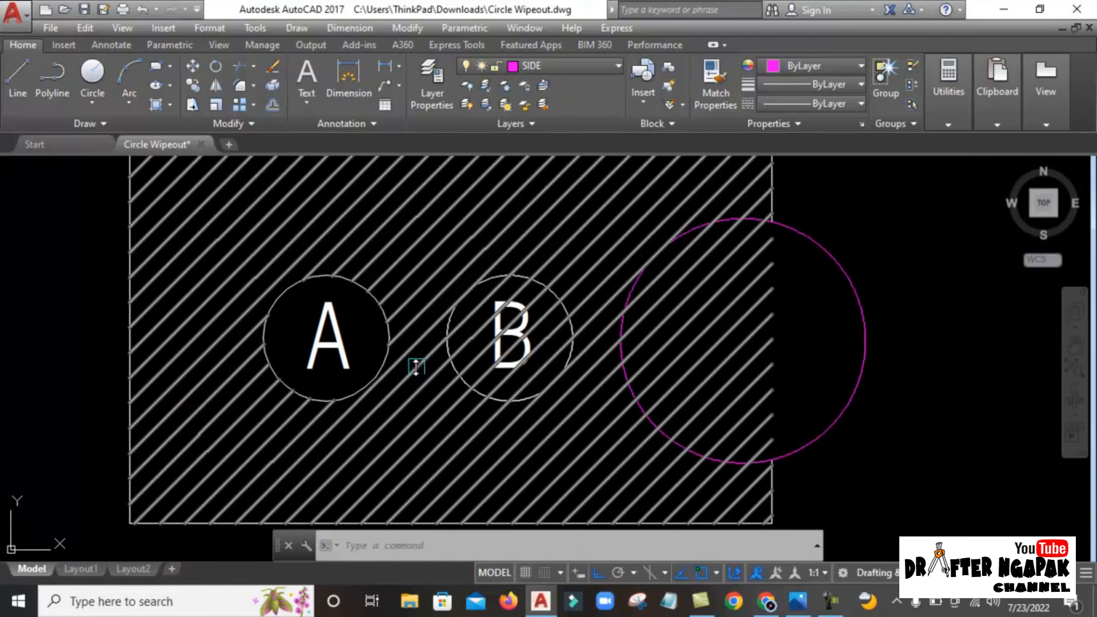
- Copy the circle marked B straight down to the hatched rectangle's lower edge
{"action": "type", "text": "co"}
{"action": "key", "text": "Return"}
{"action": "scroll", "coordinate": [541, 304], "scroll_direction": "up", "scroll_amount": 3}
{"action": "left_click", "coordinate": [526, 306]}
{"action": "key", "text": "Return"}
{"action": "scroll", "coordinate": [561, 303], "scroll_direction": "down", "scroll_amount": 5}
{"action": "left_click", "coordinate": [833, 364]}
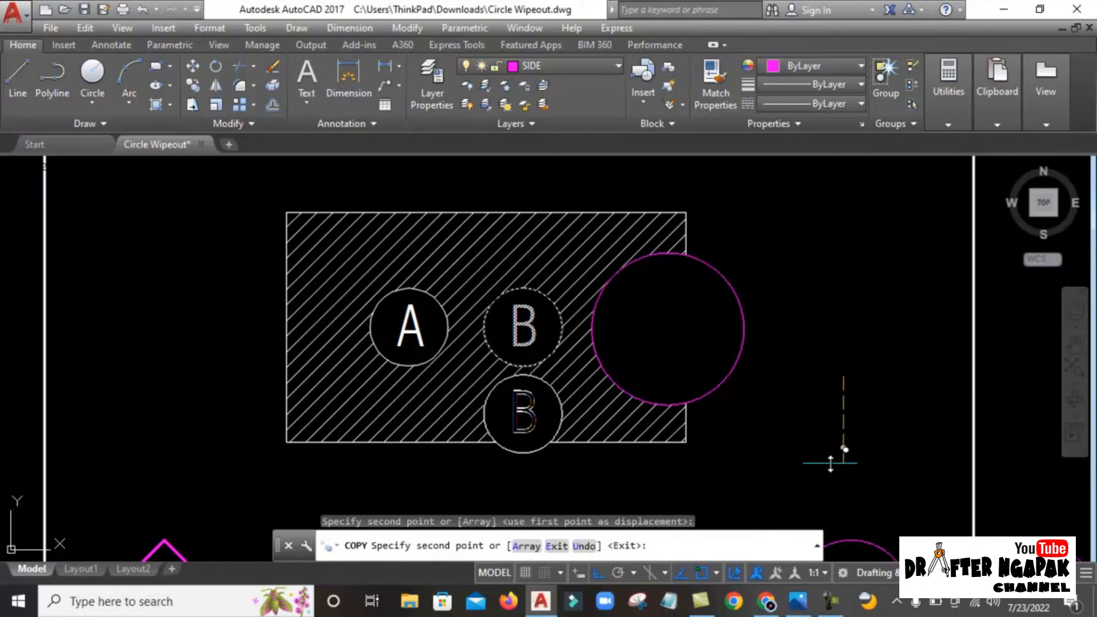
{"action": "left_click", "coordinate": [836, 456]}
{"action": "key", "text": "Return"}
- Copy the lower B circle horizontally left to a spot below circle A
{"action": "key", "text": "Return"}
{"action": "left_click", "coordinate": [528, 458]}
{"action": "key", "text": "Return"}
{"action": "left_click", "coordinate": [566, 466]}
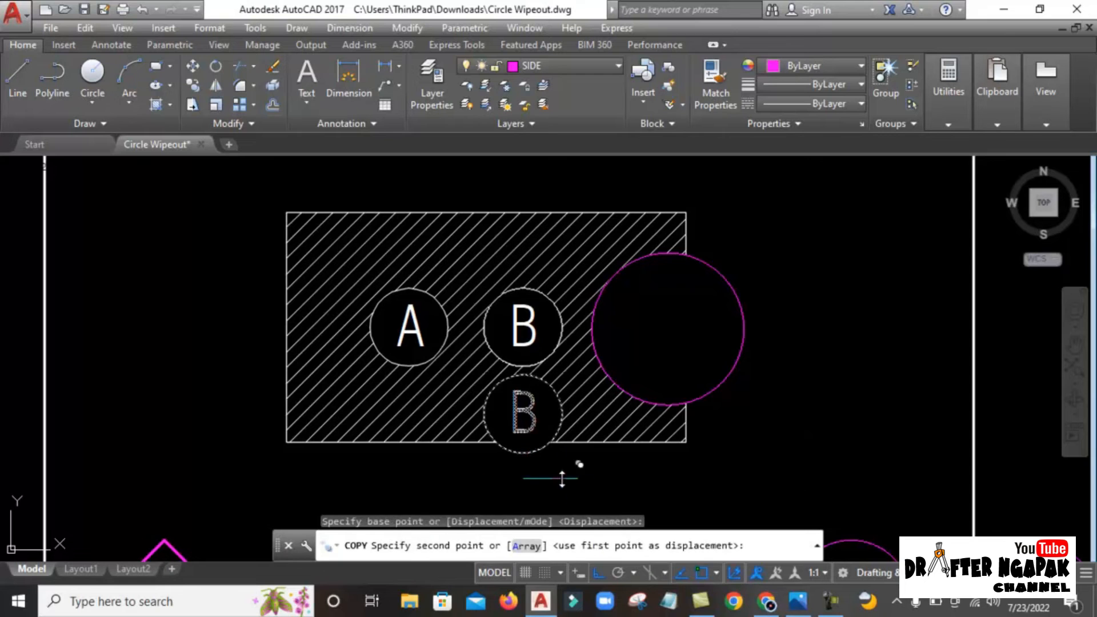
{"action": "left_click", "coordinate": [445, 461]}
{"action": "key", "text": "Return"}
{"action": "key", "text": "Return"}
{"action": "left_click", "coordinate": [406, 449]}
{"action": "key", "text": "Return"}
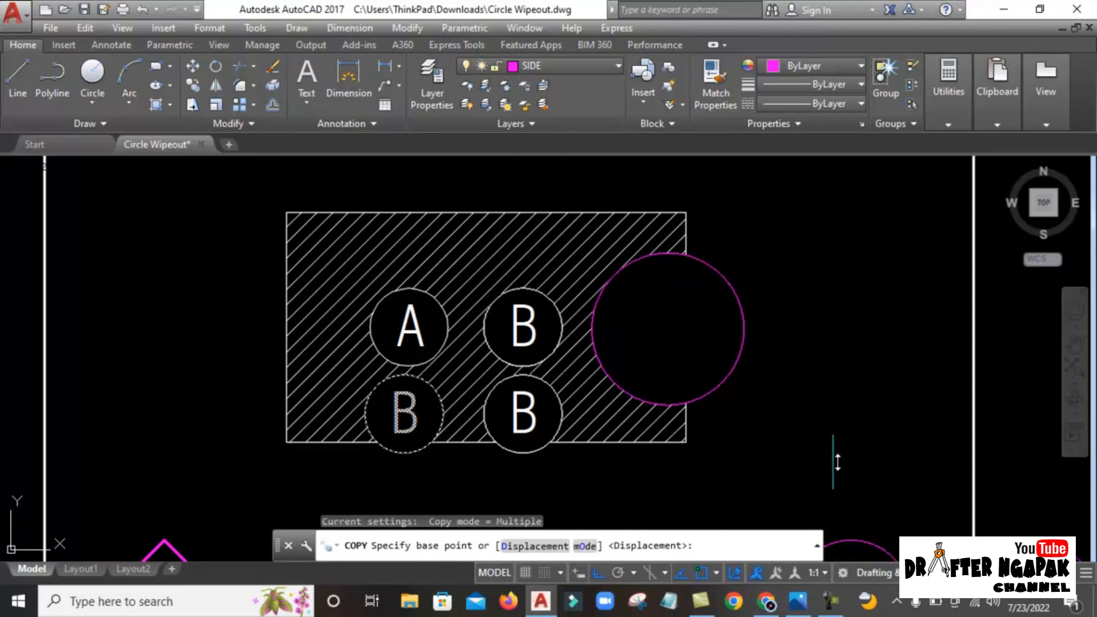
{"action": "left_click", "coordinate": [835, 453]}
{"action": "key", "text": "Escape"}
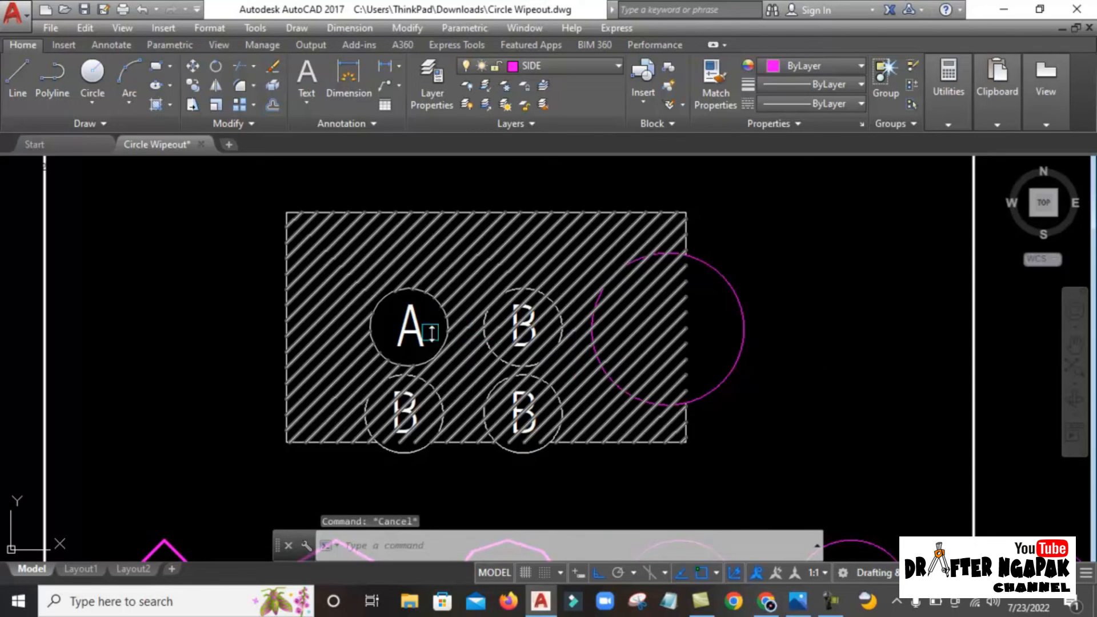
- Copy circle A with its letter horizontally to the empty area right of the hatched rectangle
{"action": "middle_click_drag", "start_coordinate": [421, 319], "coordinate": [291, 306]}
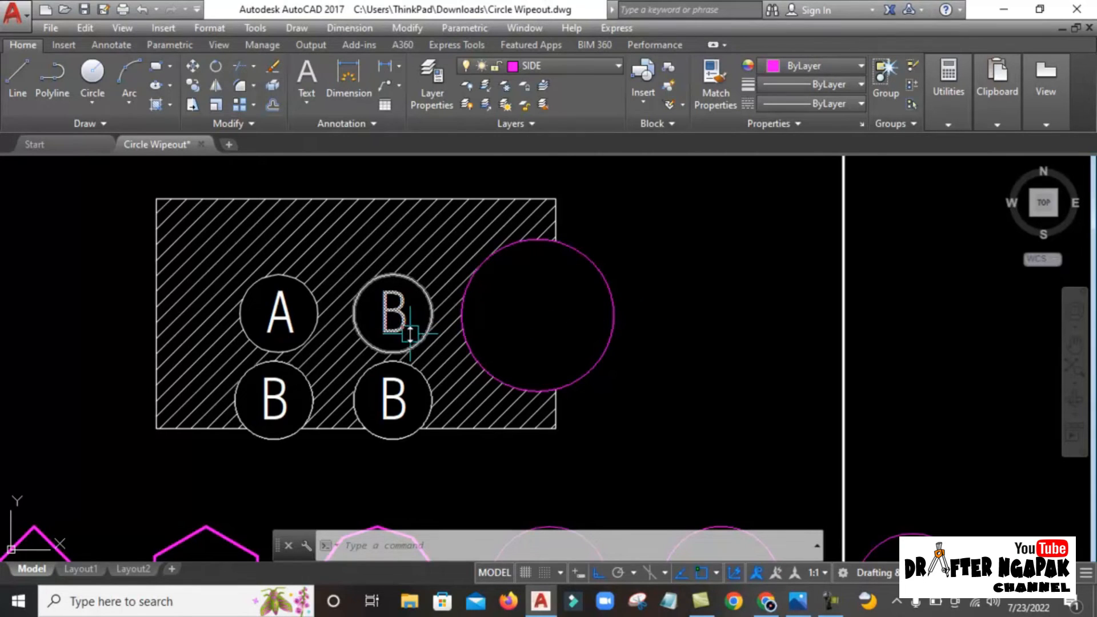
{"action": "type", "text": "cp"}
{"action": "key", "text": "Return"}
{"action": "left_click", "coordinate": [282, 308]}
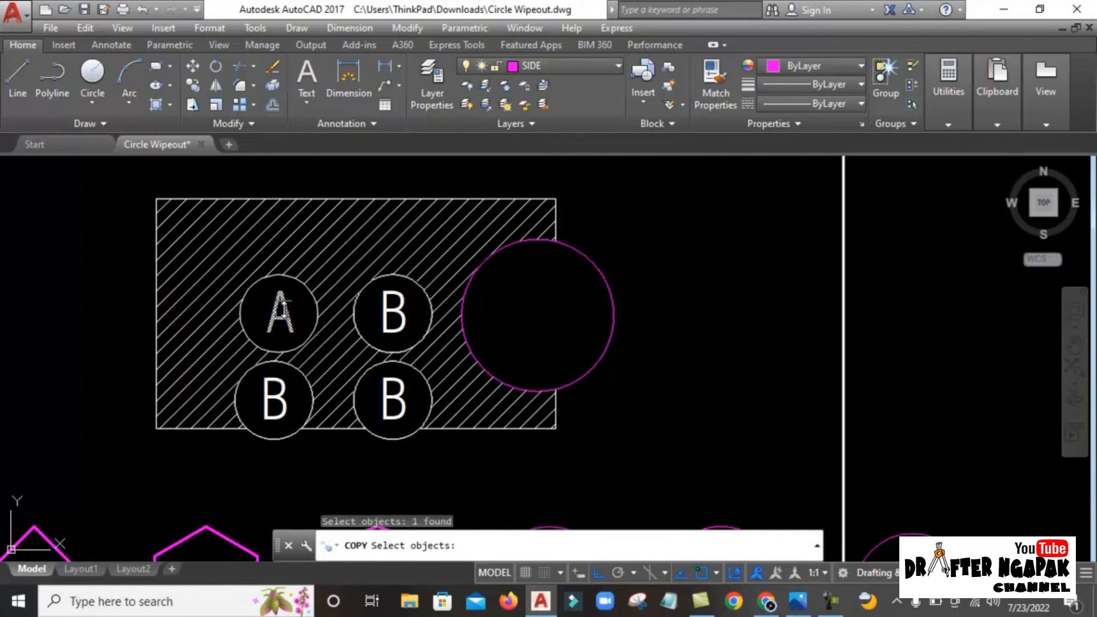
{"action": "scroll", "coordinate": [295, 290], "scroll_direction": "up", "scroll_amount": 3}
{"action": "key", "text": "Return"}
{"action": "scroll", "coordinate": [282, 314], "scroll_direction": "down", "scroll_amount": 5}
{"action": "left_click", "coordinate": [275, 323]}
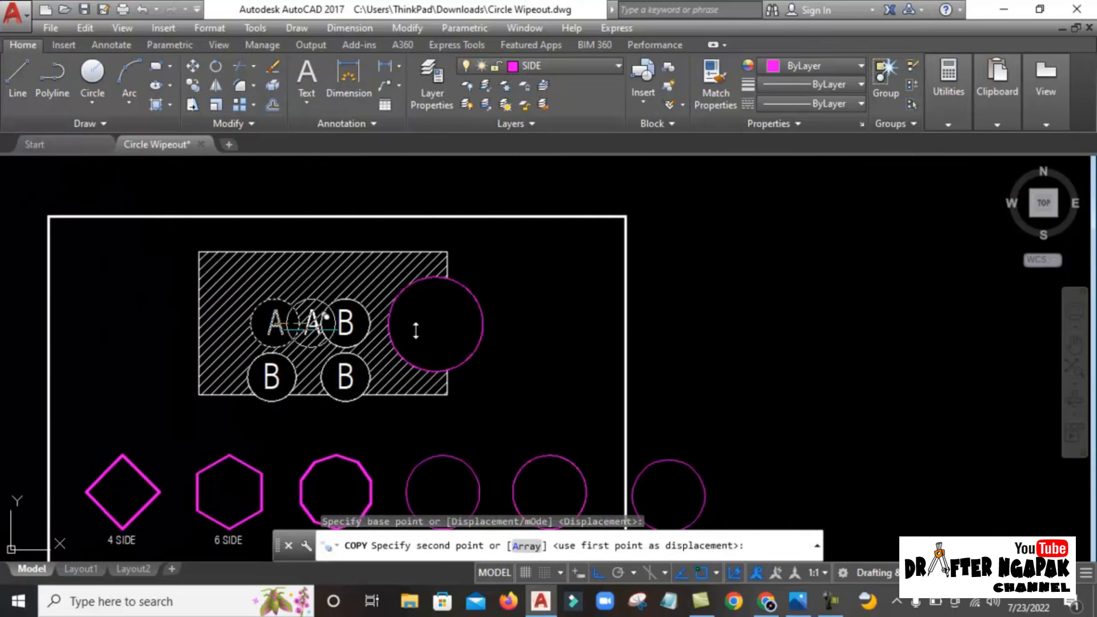
{"action": "key", "text": "Escape"}
{"action": "key", "text": "Escape"}
{"action": "scroll", "coordinate": [571, 325], "scroll_direction": "up", "scroll_amount": 2}
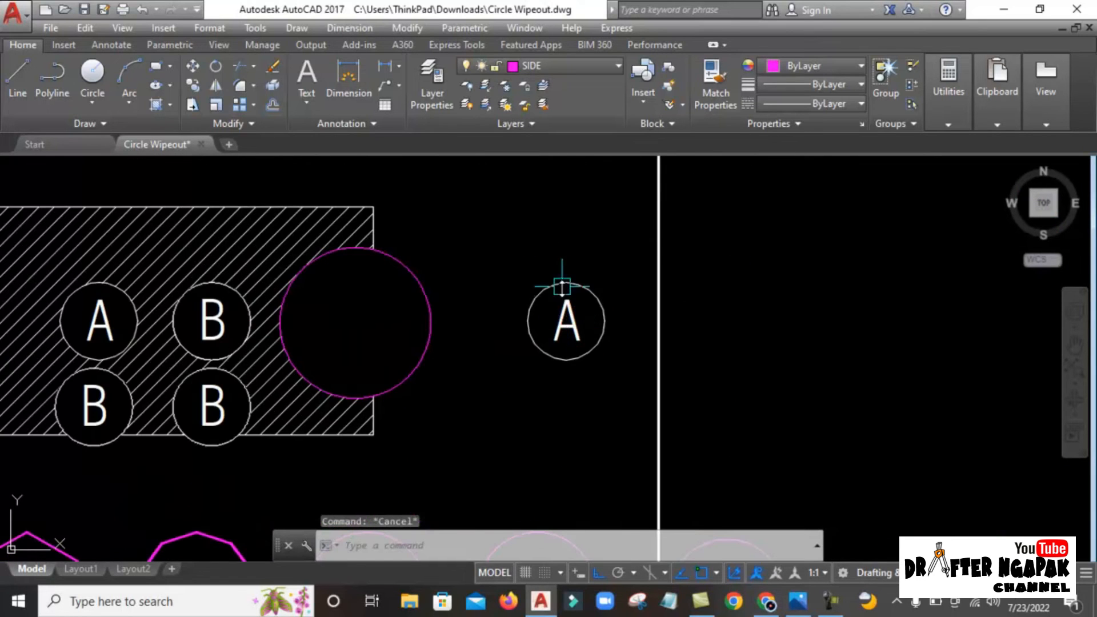
- Change the color of the copied circle and its letter A to blue
{"action": "left_click", "coordinate": [586, 252]}
{"action": "left_click", "coordinate": [567, 321]}
{"action": "left_click", "coordinate": [824, 63]}
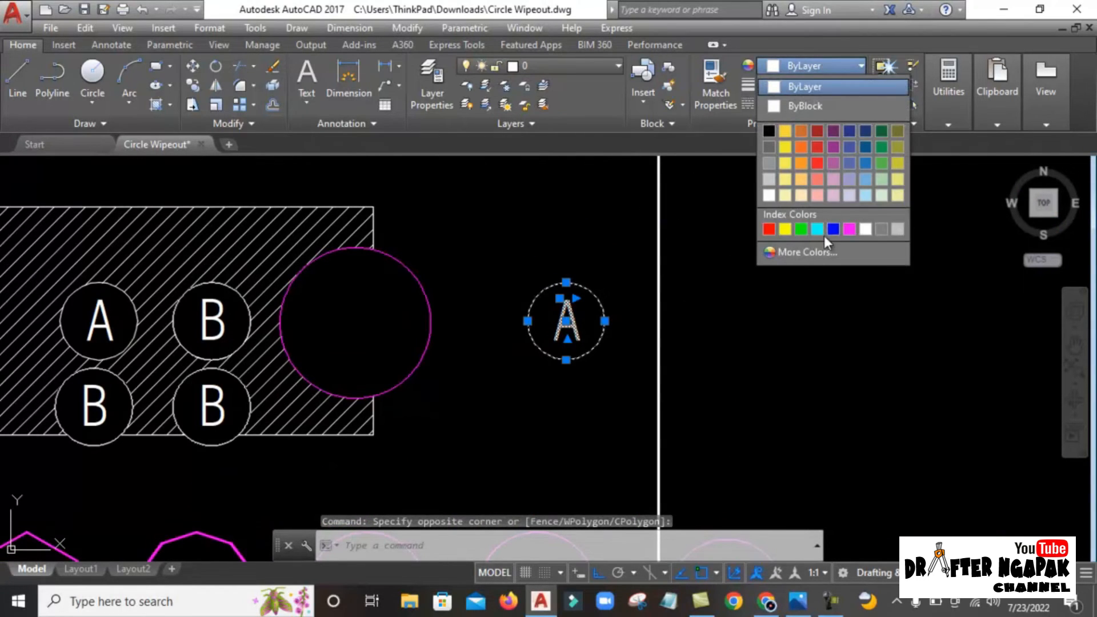
{"action": "left_click", "coordinate": [831, 227]}
{"action": "key", "text": "Escape"}
- Draw a vertical diameter line from the blue circle's top quadrant to its bottom quadrant, and erase the circle
{"action": "middle_click_drag", "start_coordinate": [575, 289], "coordinate": [640, 269]}
{"action": "scroll", "coordinate": [605, 296], "scroll_direction": "up", "scroll_amount": 2}
{"action": "scroll", "coordinate": [619, 259], "scroll_direction": "up", "scroll_amount": 2}
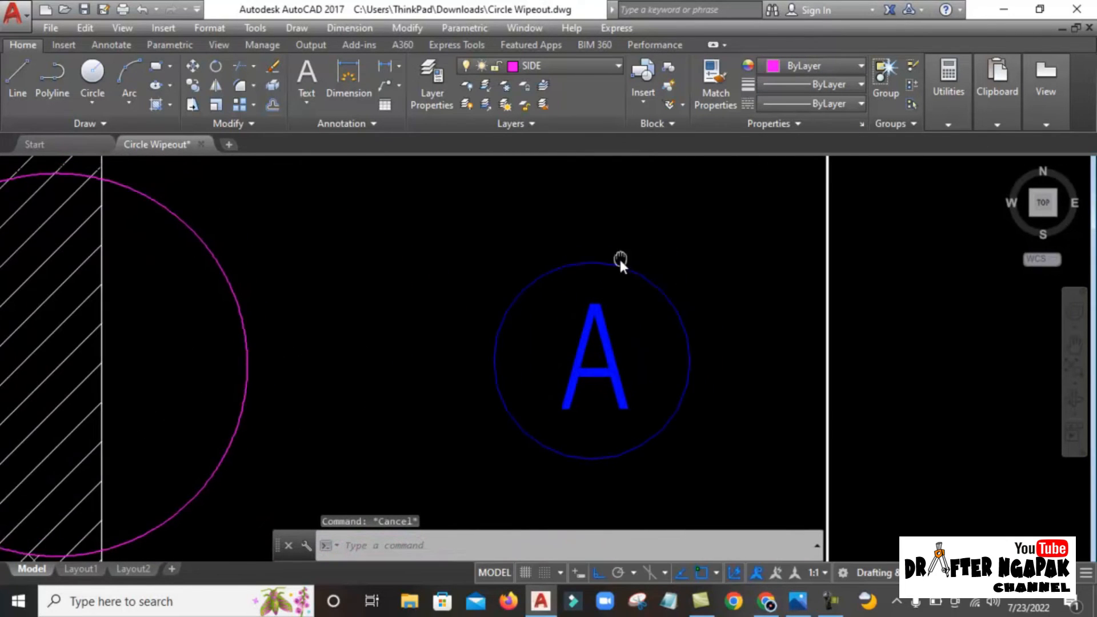
{"action": "scroll", "coordinate": [612, 252], "scroll_direction": "down", "scroll_amount": 2}
{"action": "scroll", "coordinate": [600, 286], "scroll_direction": "up", "scroll_amount": 2}
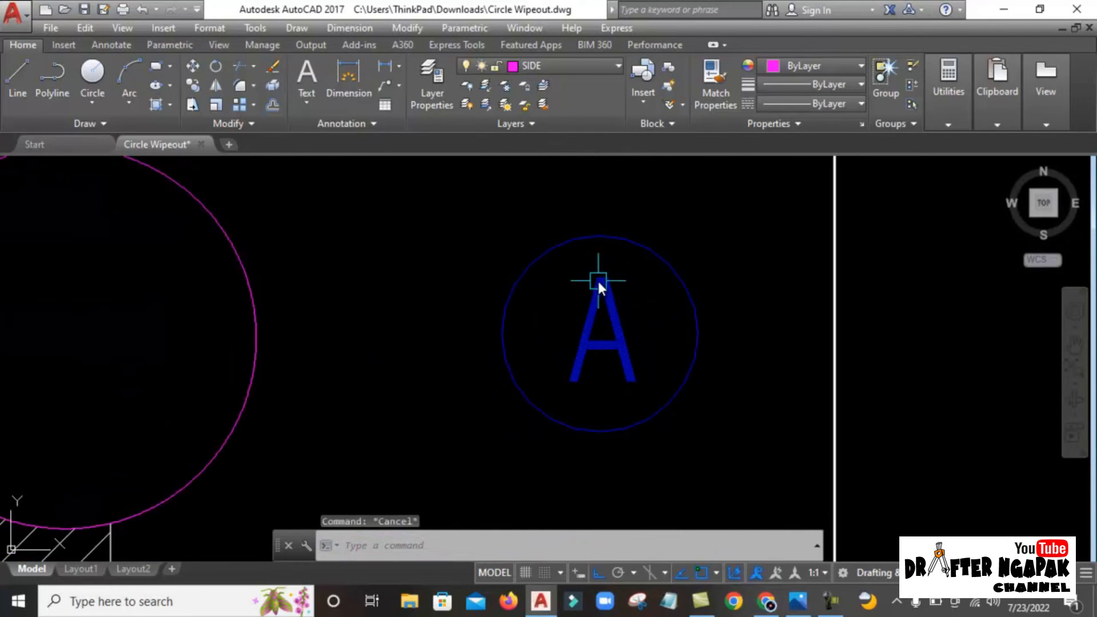
{"action": "type", "text": "l"}
{"action": "key", "text": "Return"}
{"action": "left_click", "coordinate": [602, 235]}
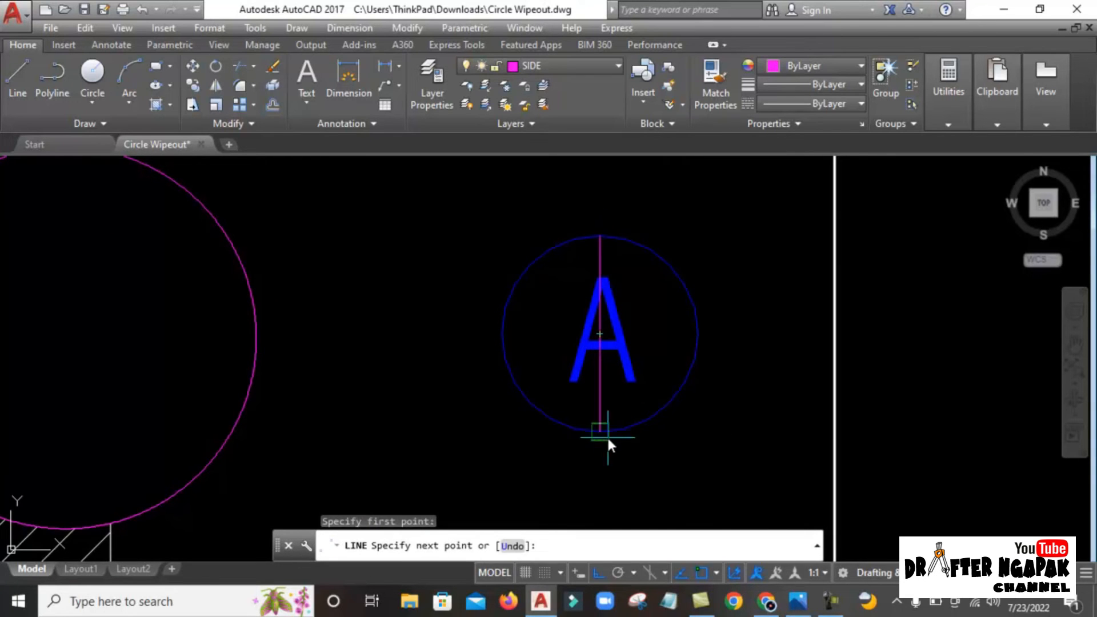
{"action": "left_click", "coordinate": [605, 434]}
{"action": "key", "text": "Escape"}
{"action": "left_click", "coordinate": [692, 318]}
{"action": "key", "text": "Delete"}
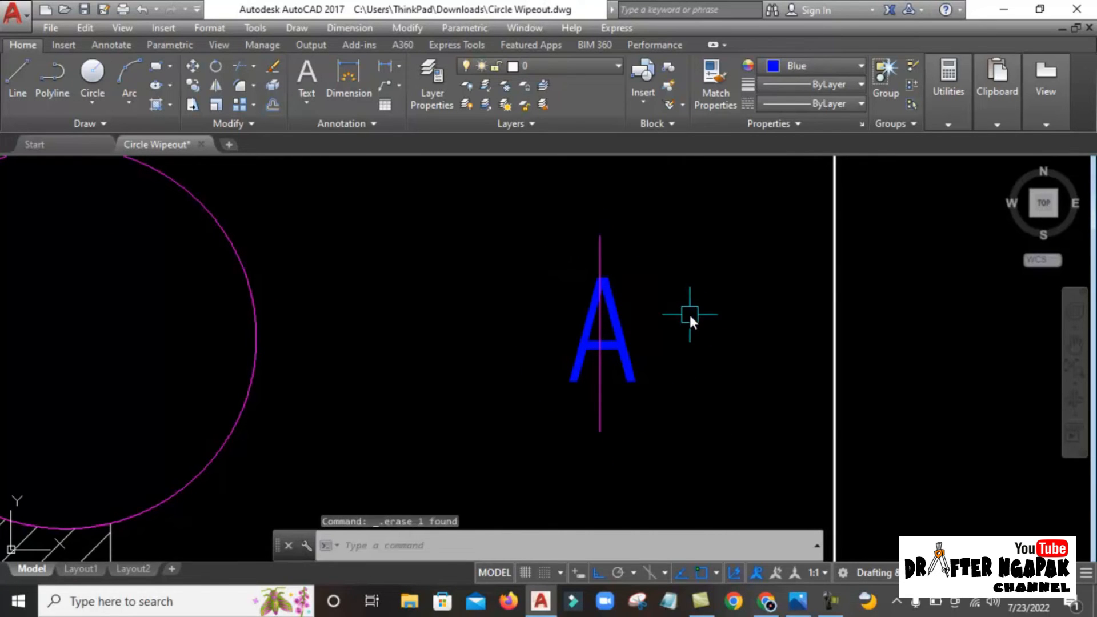
- Make layer 0 current and set the current object color to blue
{"action": "left_click", "coordinate": [592, 66]}
{"action": "left_click", "coordinate": [612, 67]}
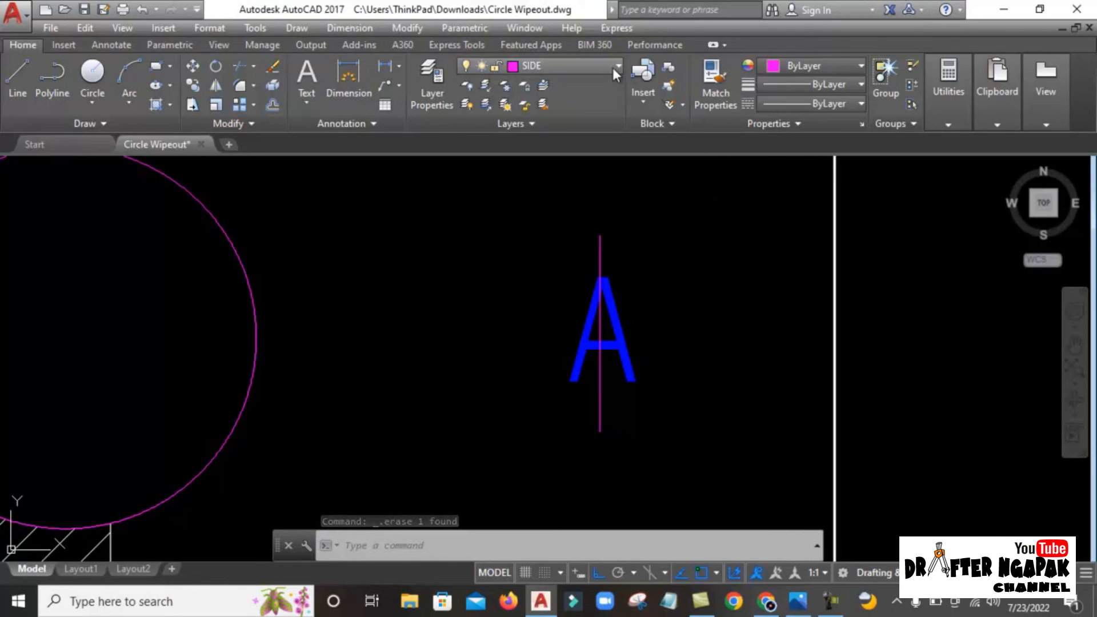
{"action": "left_click", "coordinate": [558, 68]}
{"action": "left_click", "coordinate": [566, 84]}
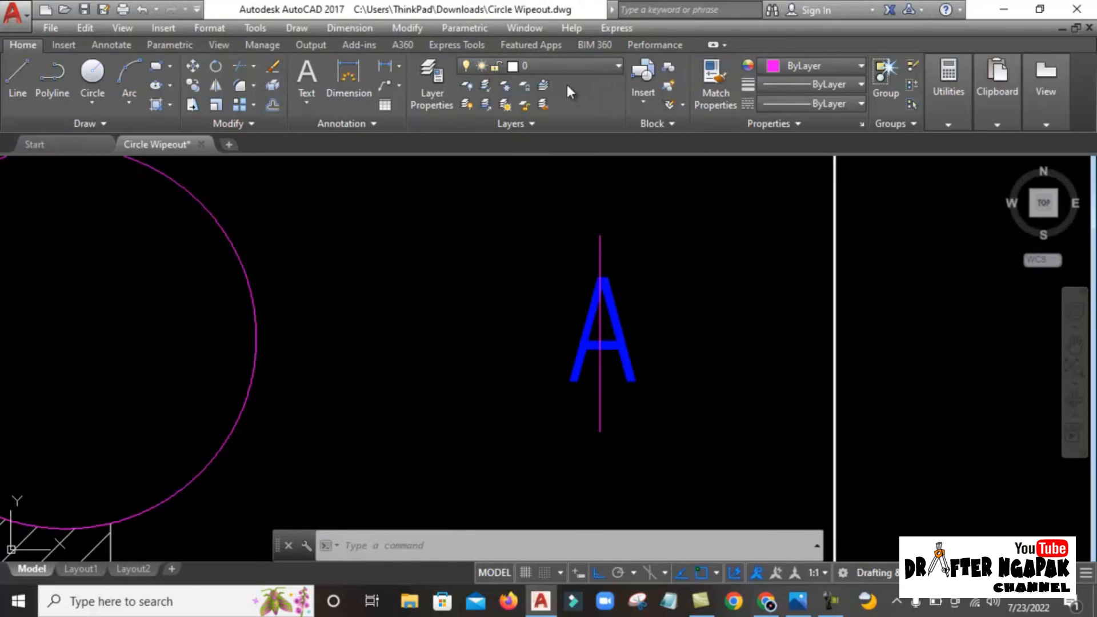
{"action": "left_click", "coordinate": [835, 66]}
{"action": "left_click", "coordinate": [832, 229]}
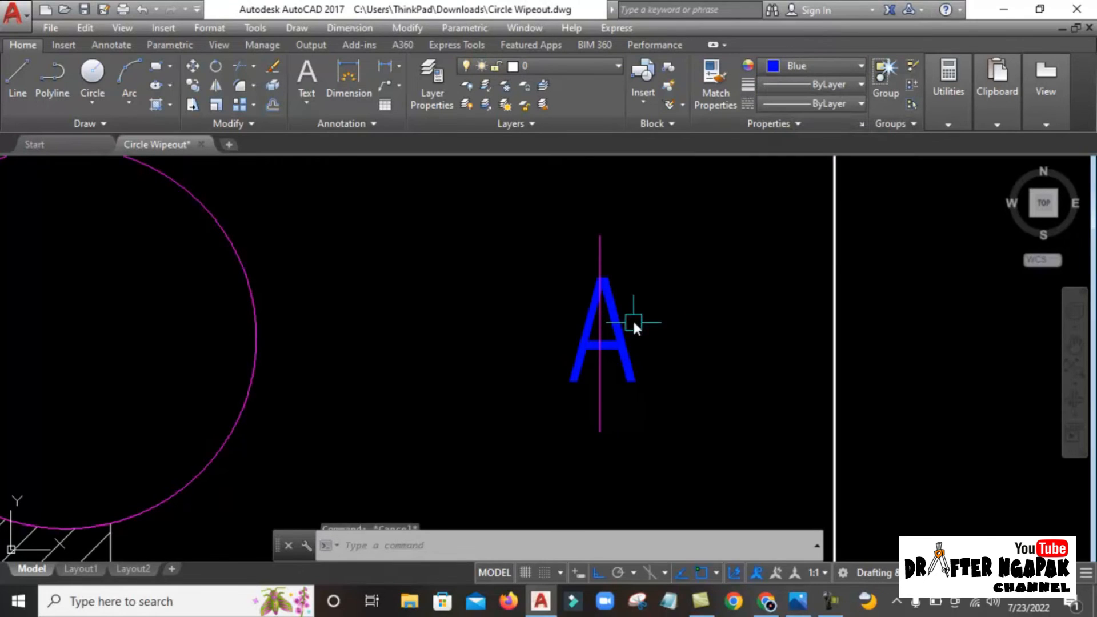
- Draw a 300-sided inscribed polygon centered on the vertical line's midpoint and reaching its upper end, and erase that line
{"action": "type", "text": "pol"}
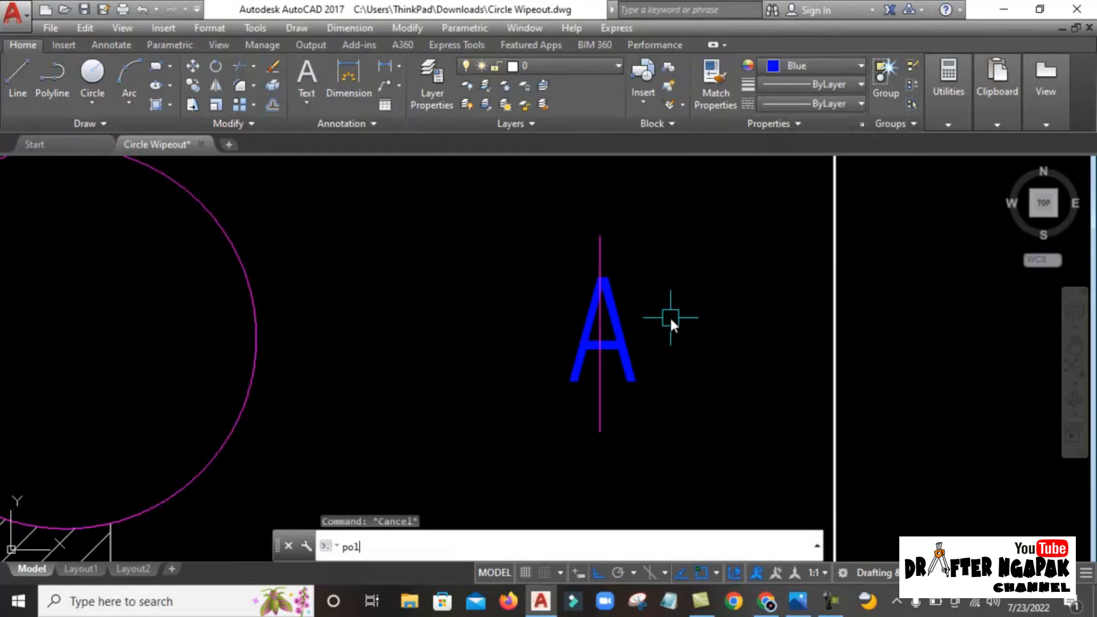
{"action": "key", "text": "Return"}
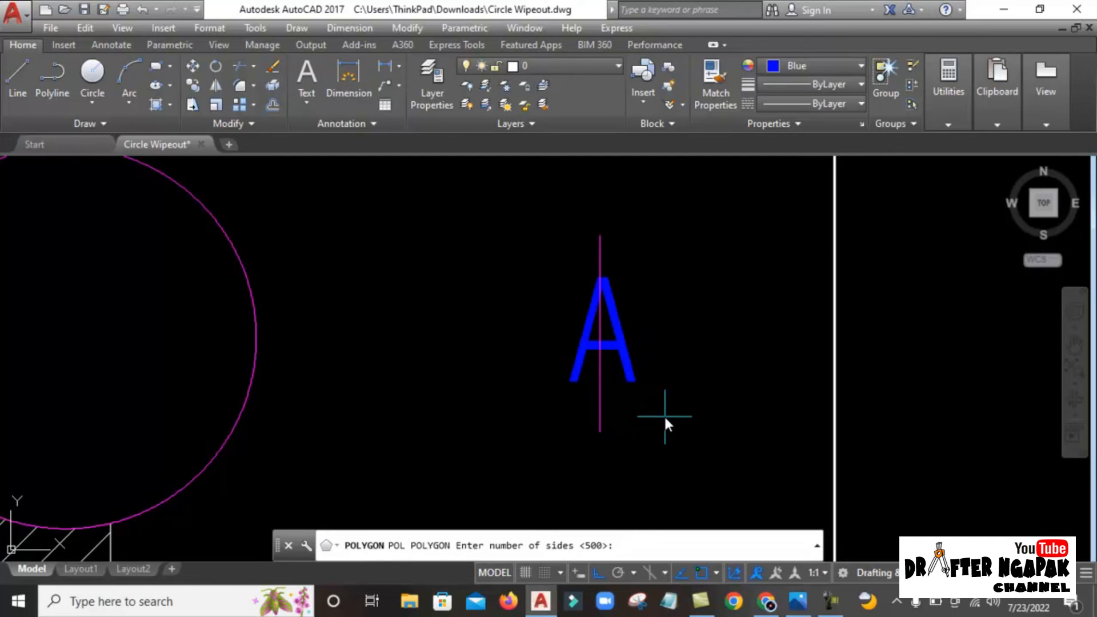
{"action": "type", "text": "300"}
{"action": "key", "text": "Return"}
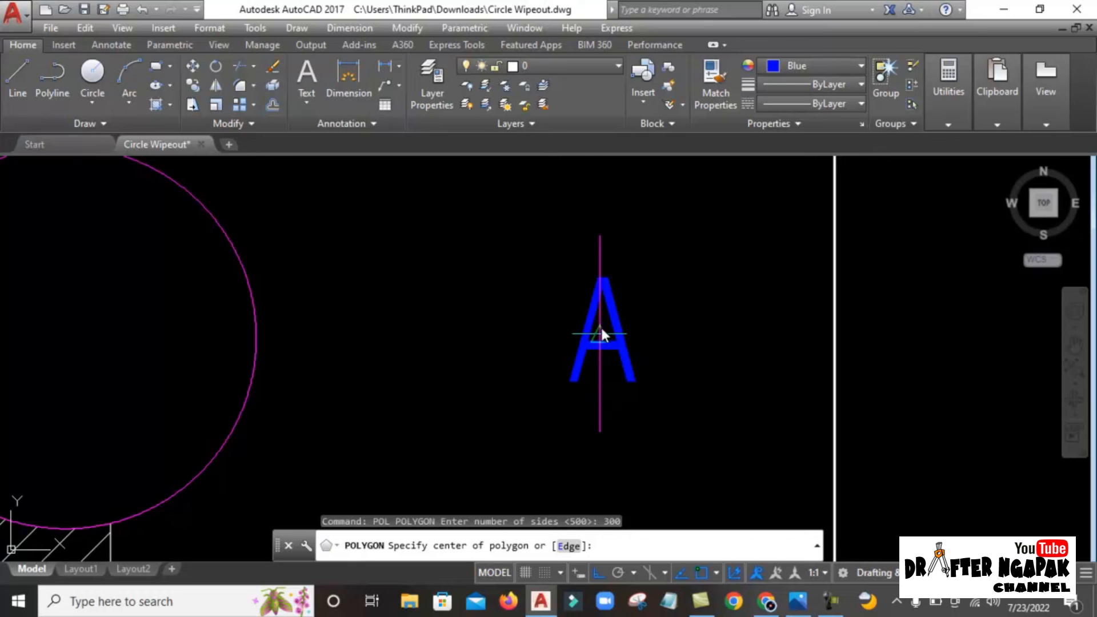
{"action": "left_click", "coordinate": [599, 333]}
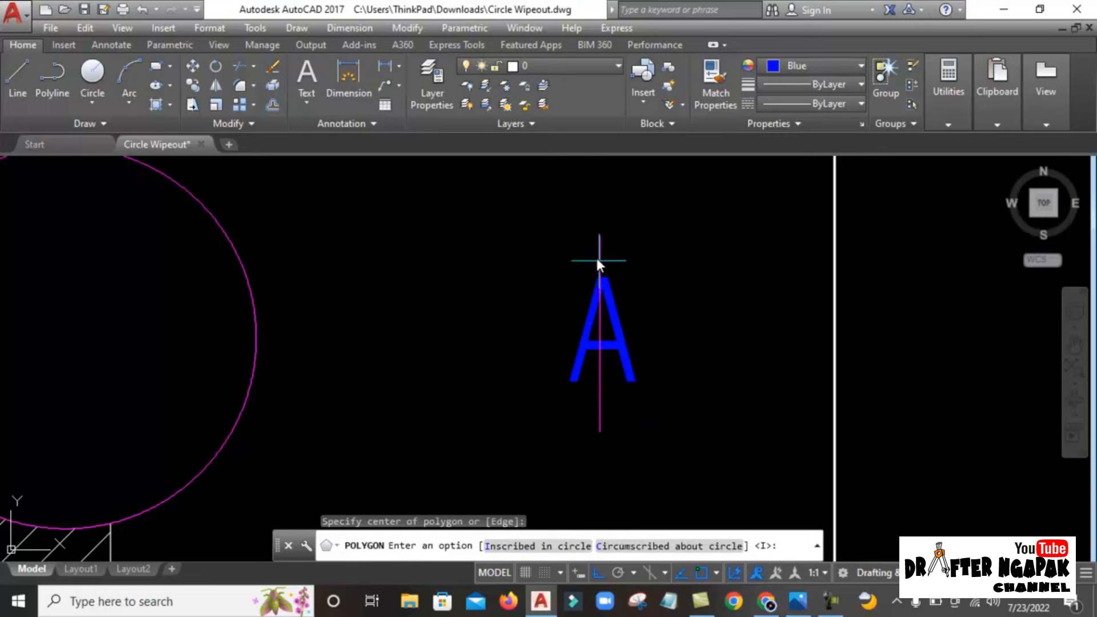
{"action": "key", "text": "Return"}
{"action": "left_click", "coordinate": [597, 235]}
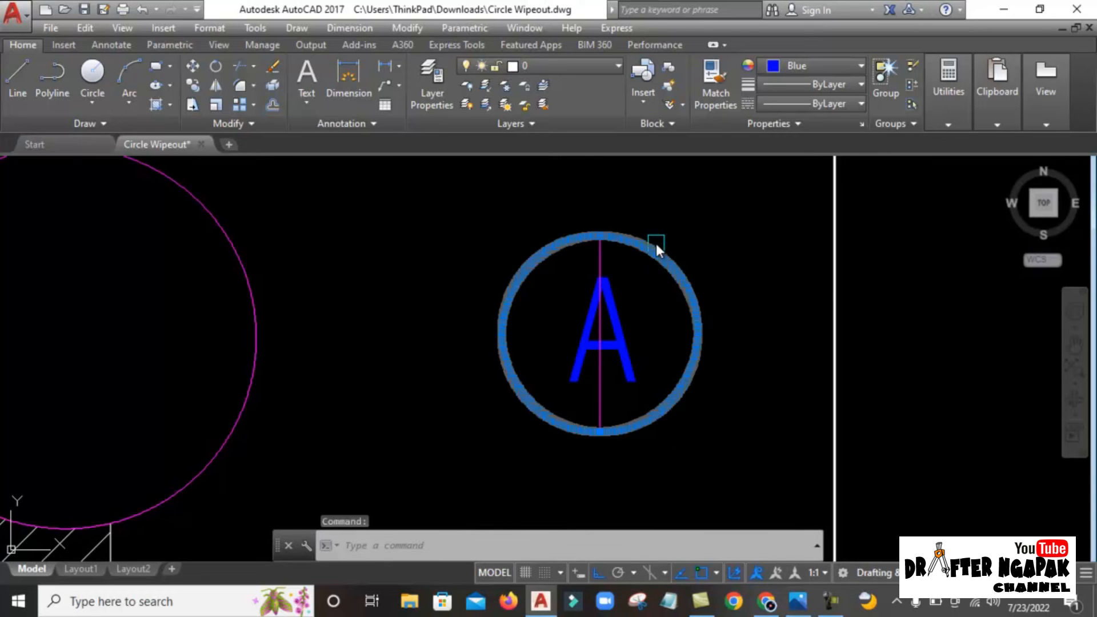
{"action": "left_click", "coordinate": [598, 260]}
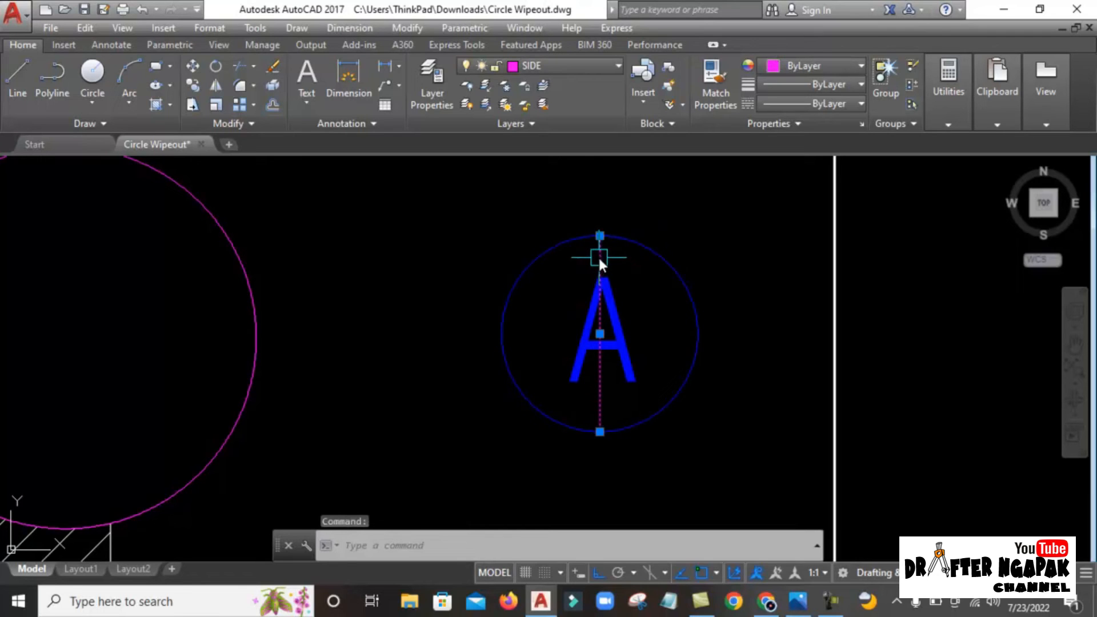
{"action": "key", "text": "Delete"}
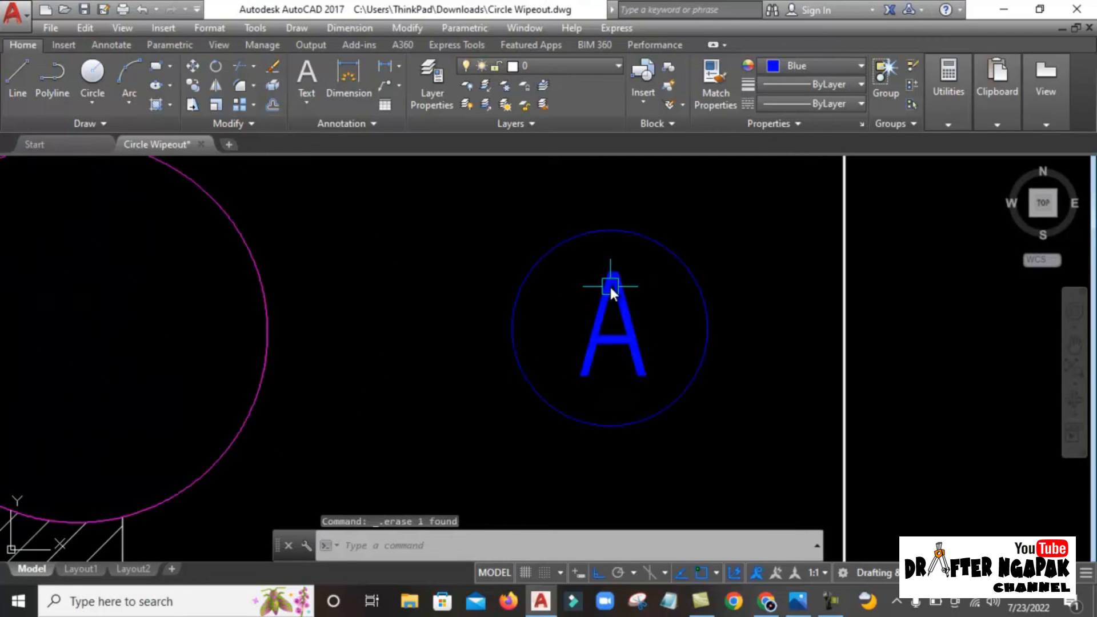
- Create a Wipeout from the blue 300-sided polygon using the Polyline option, keeping the polygon
{"action": "type", "text": "wi"}
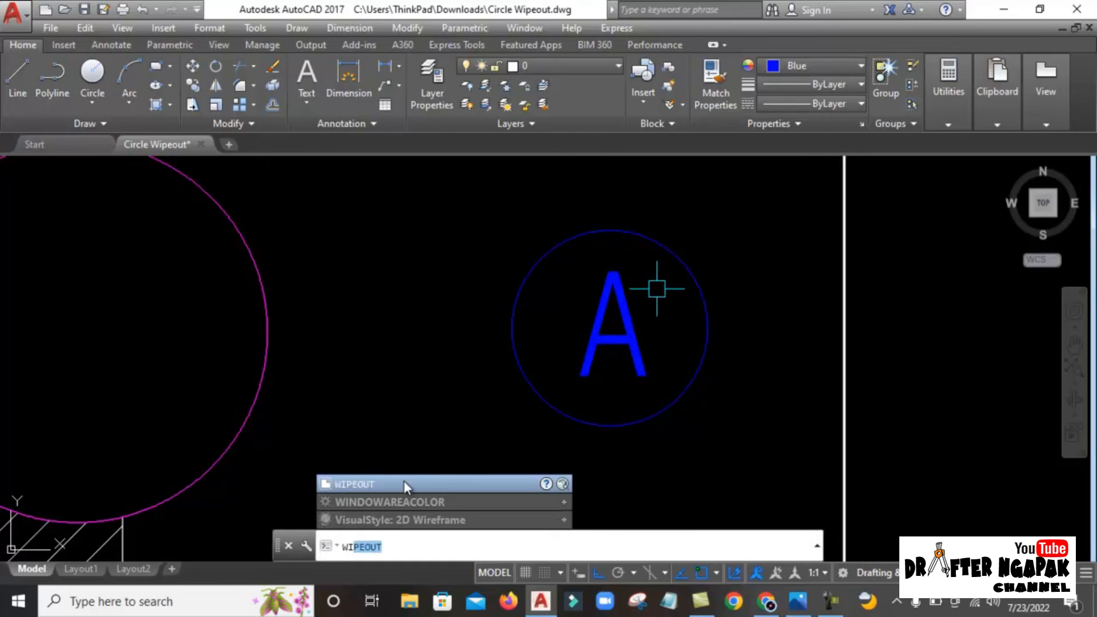
{"action": "left_click", "coordinate": [404, 485]}
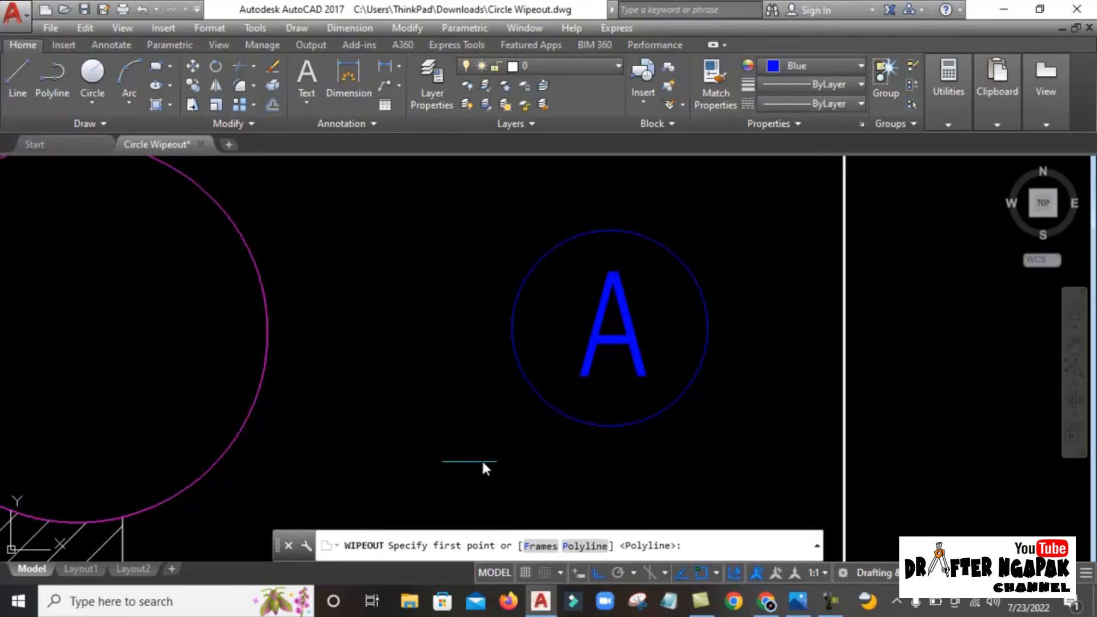
{"action": "left_click", "coordinate": [571, 547]}
{"action": "left_click", "coordinate": [671, 405]}
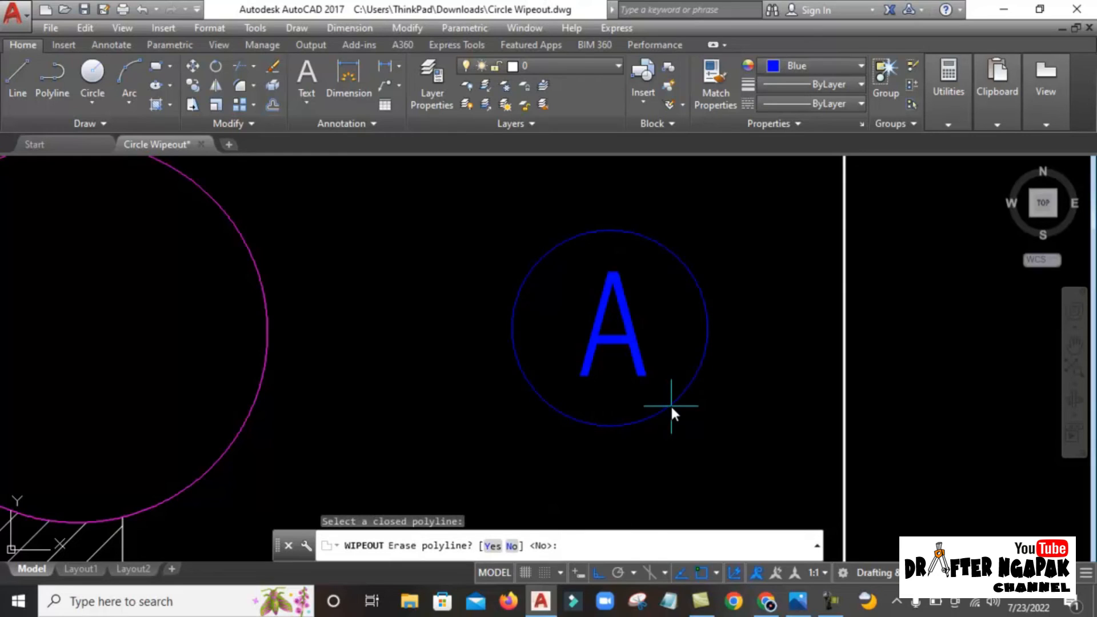
{"action": "key", "text": "Return"}
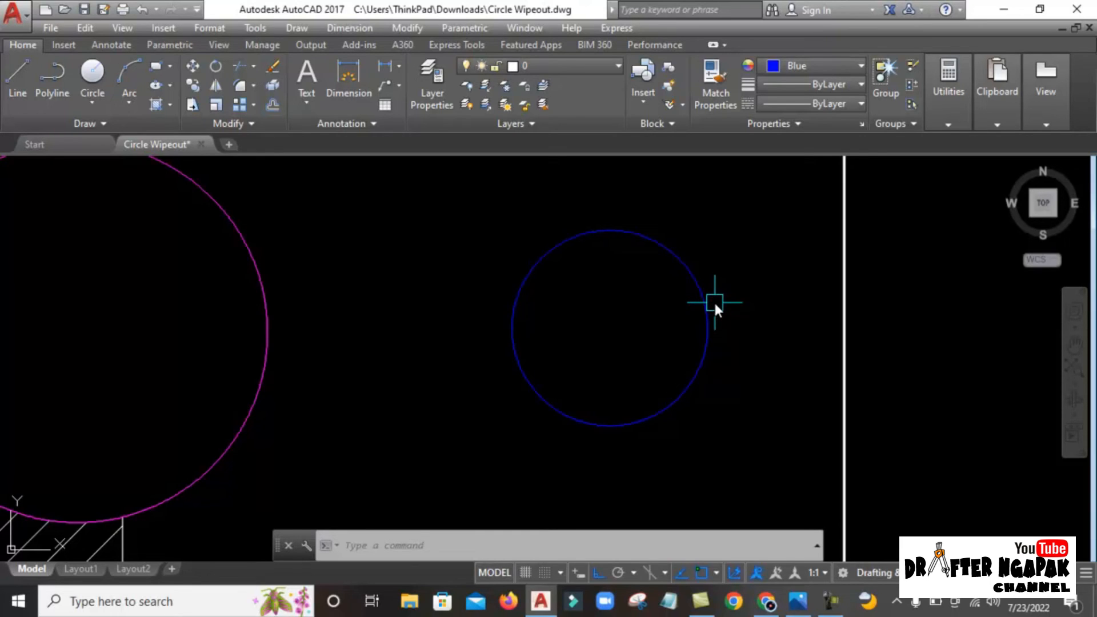
- Bring the blue letter A to the front of the wipeout with Draworder
{"action": "left_click", "coordinate": [549, 187]}
{"action": "left_click", "coordinate": [691, 465]}
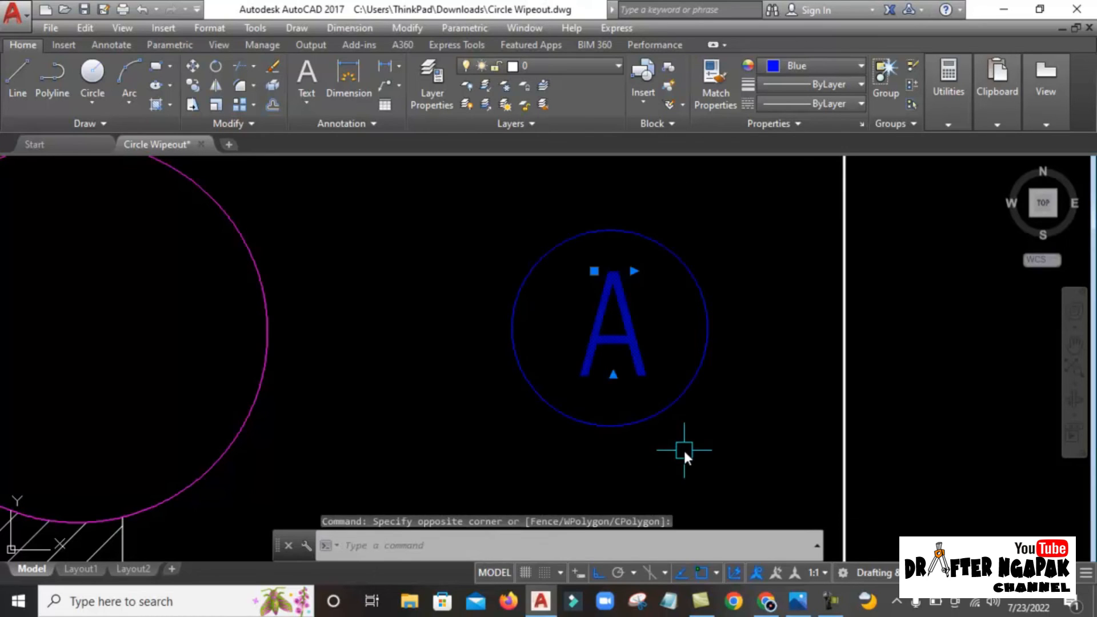
{"action": "type", "text": "DR"}
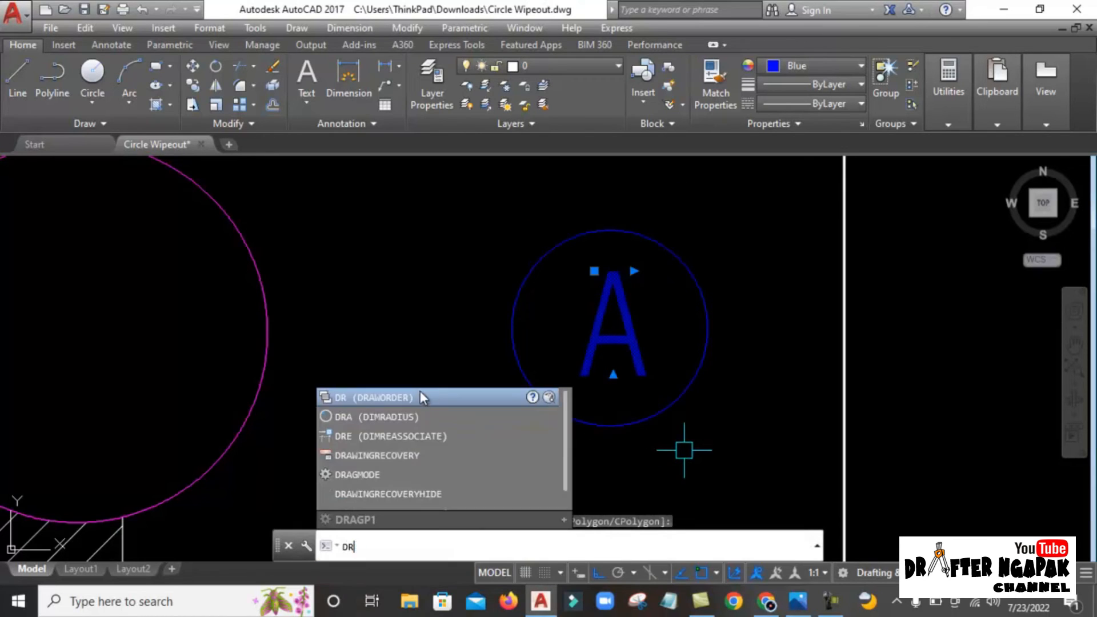
{"action": "left_click", "coordinate": [422, 394]}
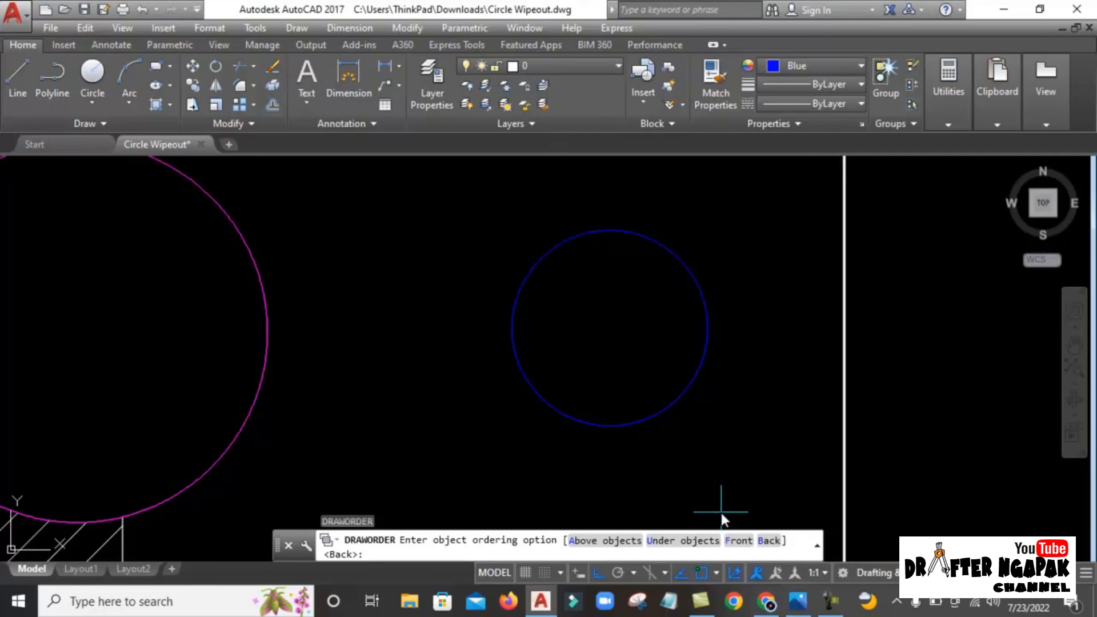
{"action": "left_click", "coordinate": [731, 543]}
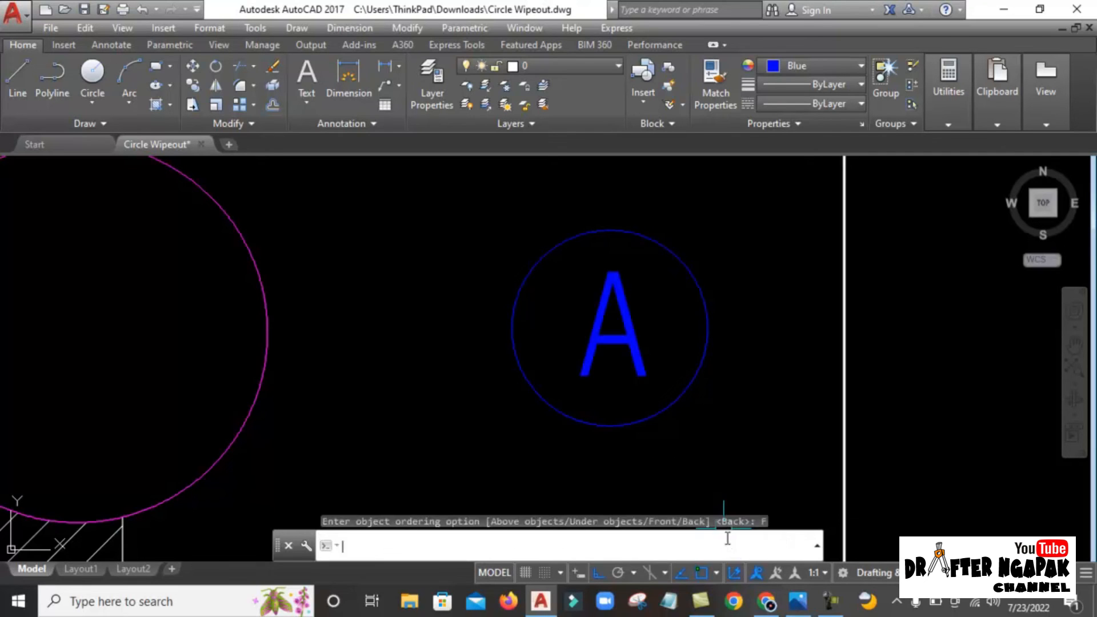
- Define a block named aaa from the blue polygon, its wipeout and the letter A
{"action": "scroll", "coordinate": [743, 398], "scroll_direction": "down", "scroll_amount": 5}
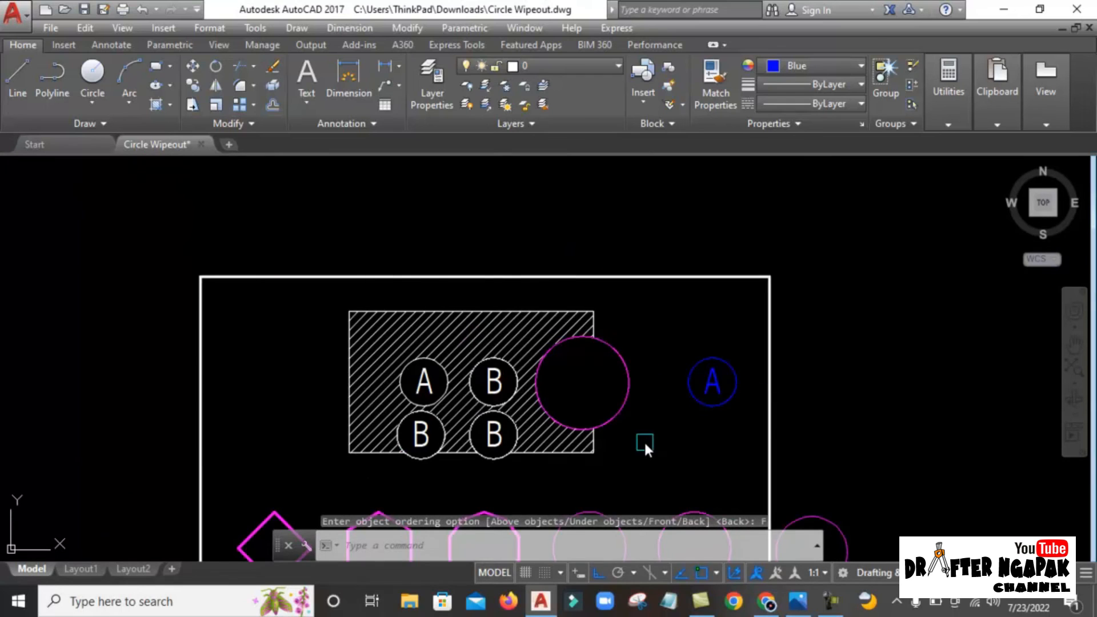
{"action": "scroll", "coordinate": [645, 443], "scroll_direction": "up", "scroll_amount": 2}
{"action": "left_click", "coordinate": [777, 415]}
{"action": "left_click", "coordinate": [741, 364]}
{"action": "type", "text": "b"}
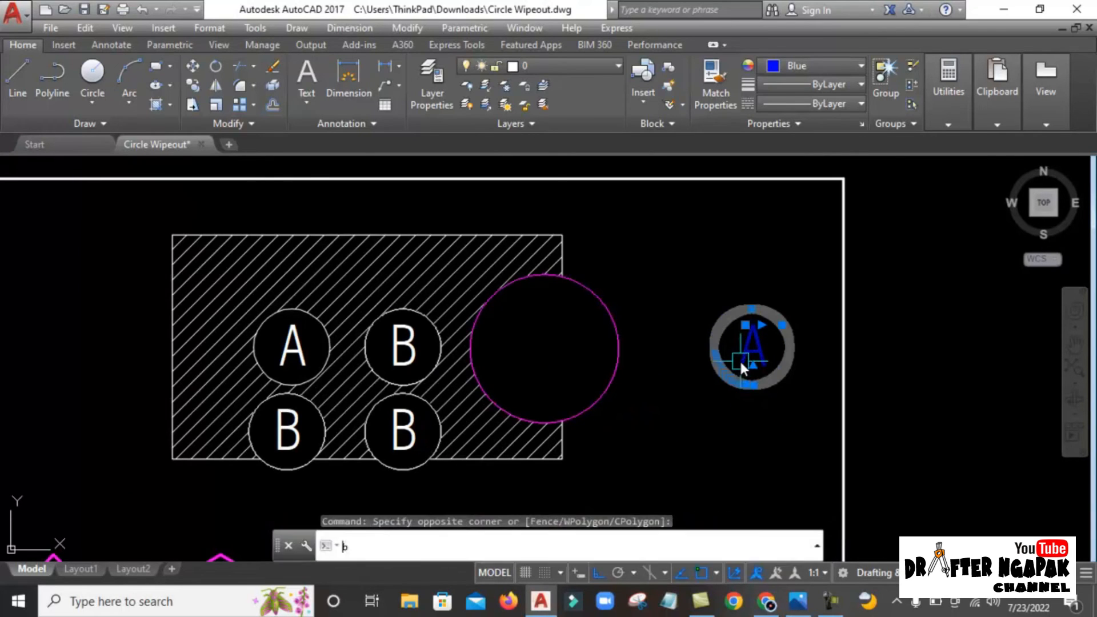
{"action": "key", "text": "Return"}
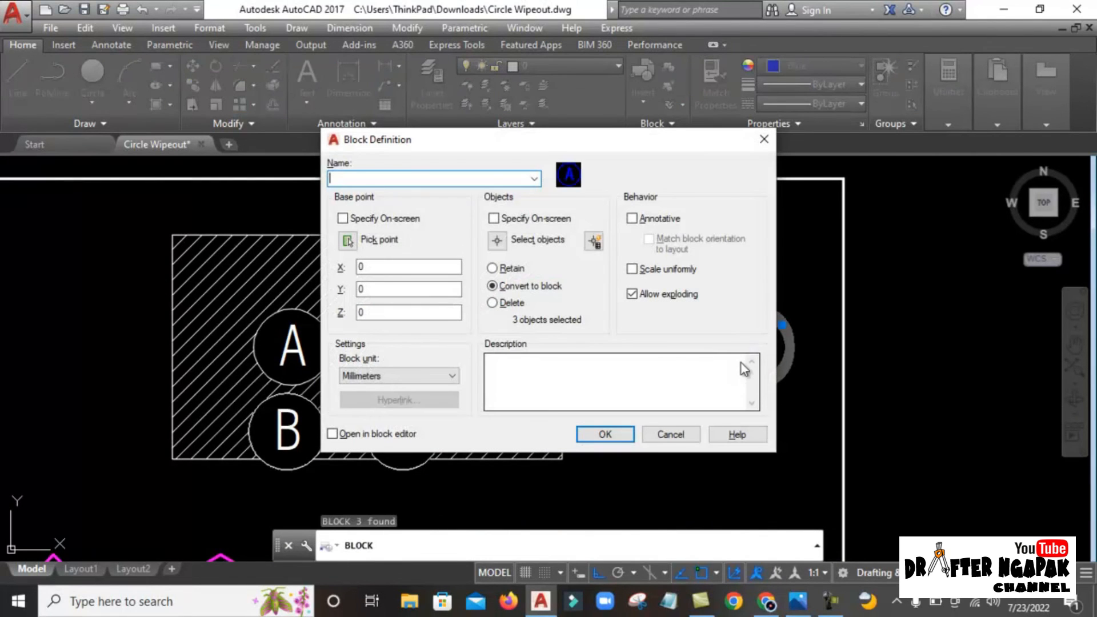
{"action": "type", "text": "aaa"}
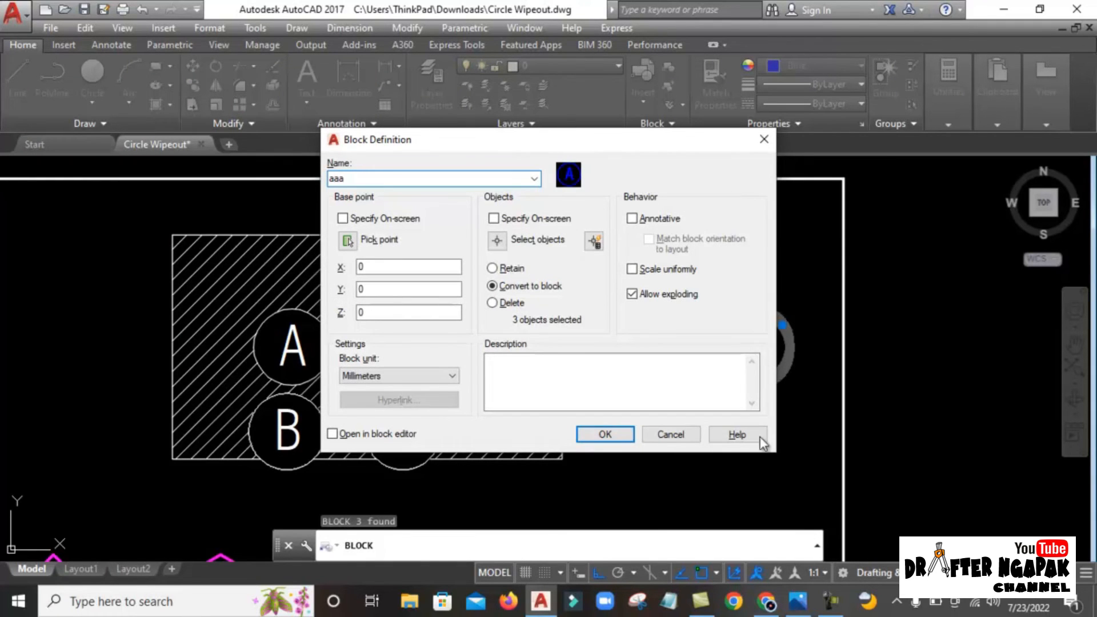
{"action": "left_click", "coordinate": [607, 434]}
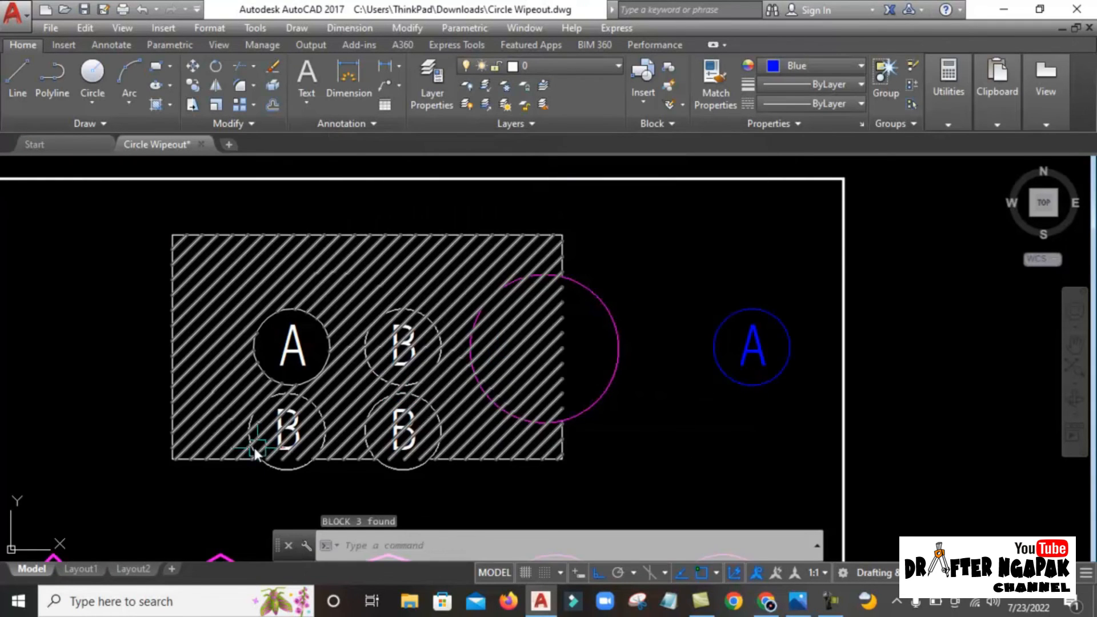
- Erase the two B circles at the hatched rectangle's lower edge
{"action": "left_click", "coordinate": [99, 385]}
{"action": "left_click", "coordinate": [435, 485]}
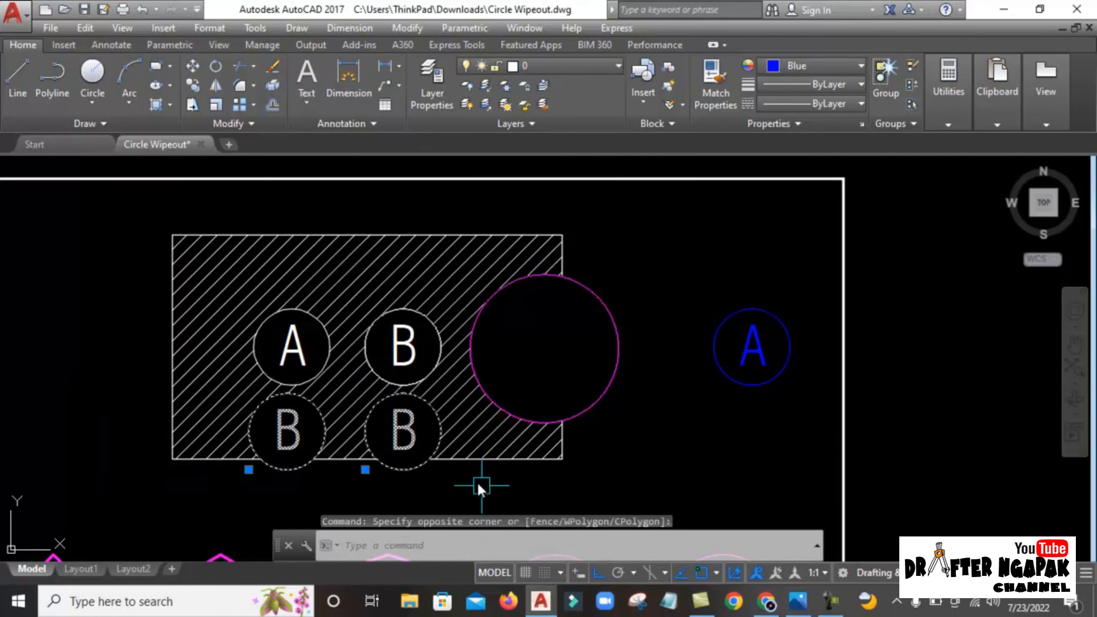
{"action": "key", "text": "Delete"}
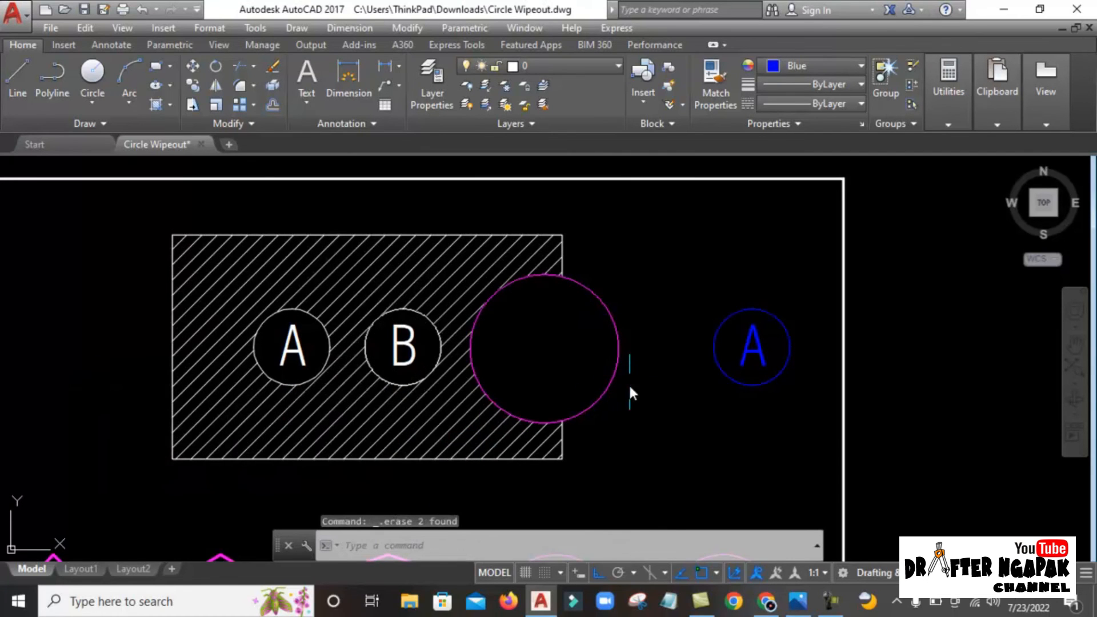
{"action": "left_click", "coordinate": [783, 427]}
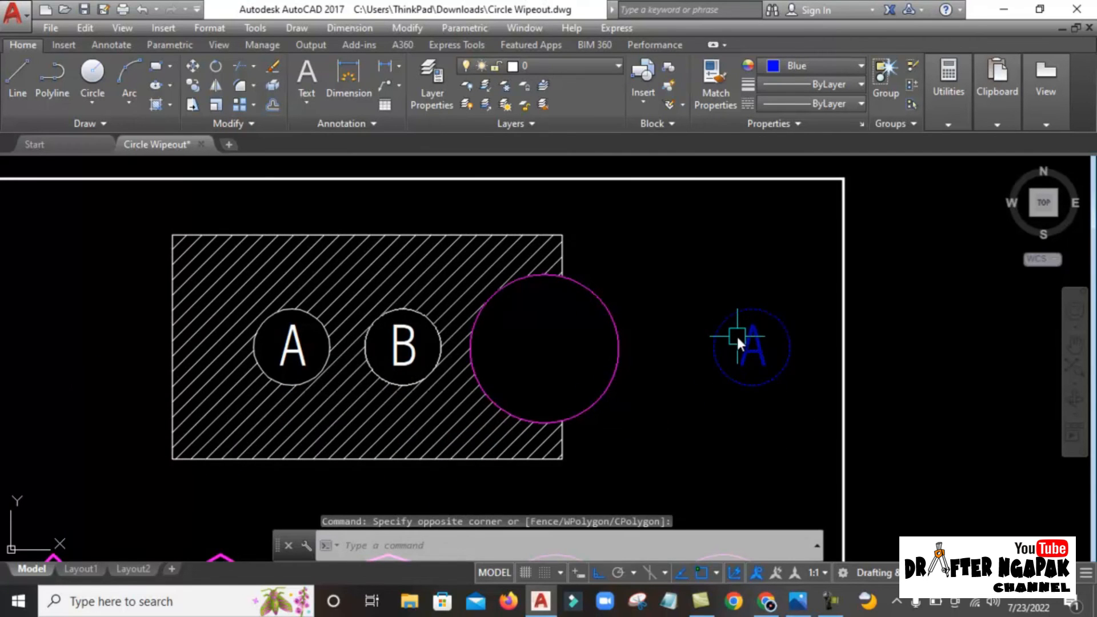
{"action": "type", "text": "co"}
{"action": "key", "text": "Return"}
{"action": "left_click", "coordinate": [765, 358]}
{"action": "left_click", "coordinate": [546, 359]}
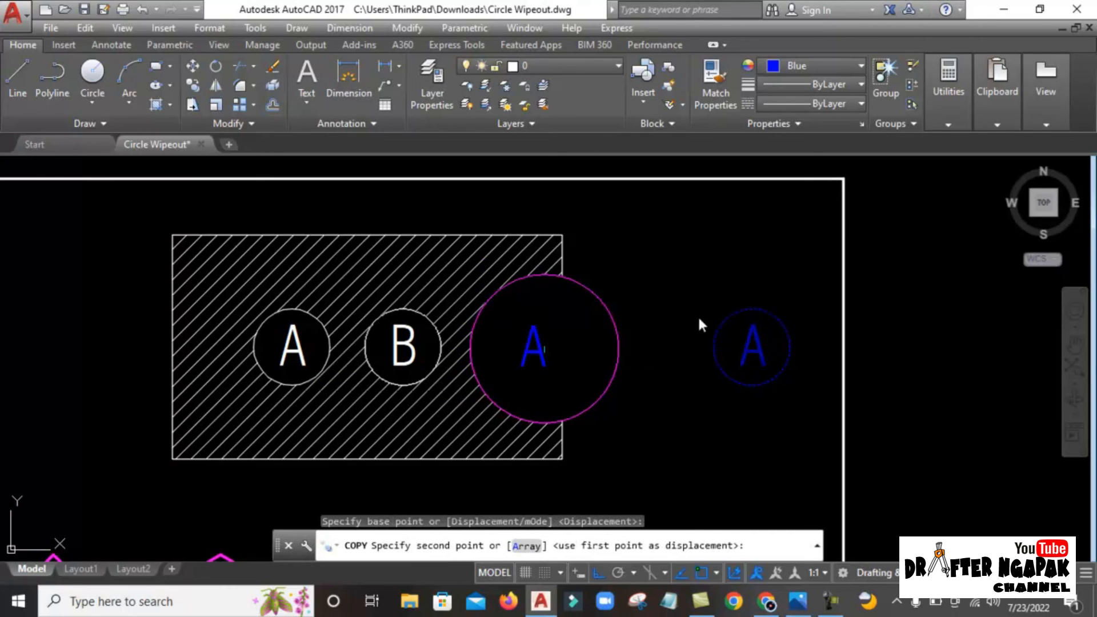
{"action": "key", "text": "Escape"}
- Copy the blue A block from its centre with Ortho off, placing four copies along the hatched rectangle's upper edge
{"action": "key", "text": "Return"}
{"action": "left_click", "coordinate": [691, 260]}
{"action": "left_click", "coordinate": [832, 407]}
{"action": "key", "text": "Return"}
{"action": "left_click", "coordinate": [766, 359]}
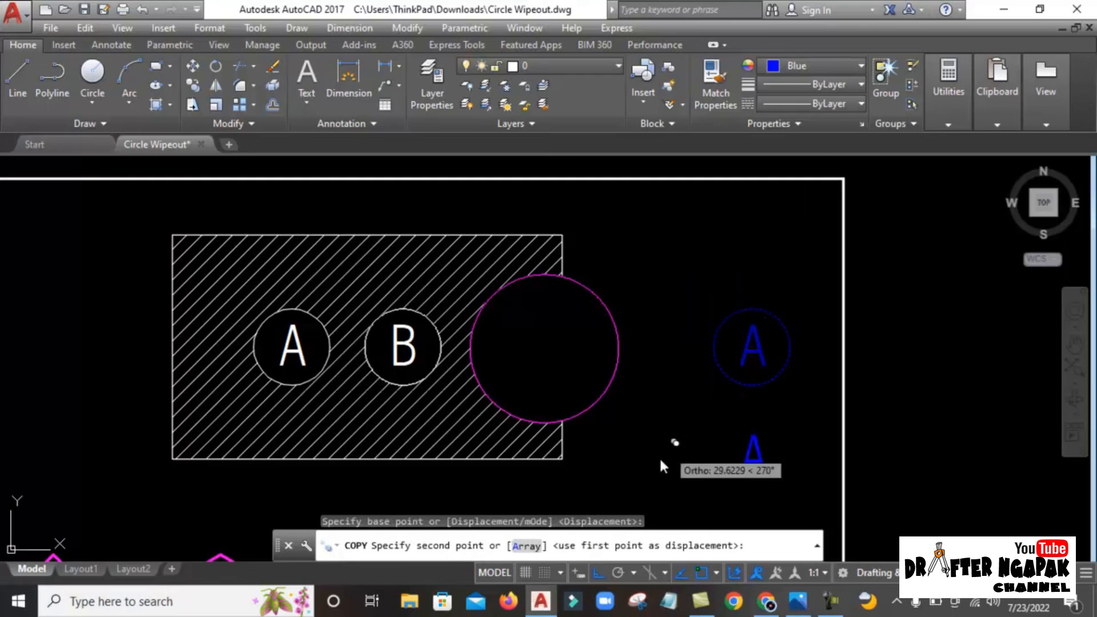
{"action": "left_click", "coordinate": [598, 573]}
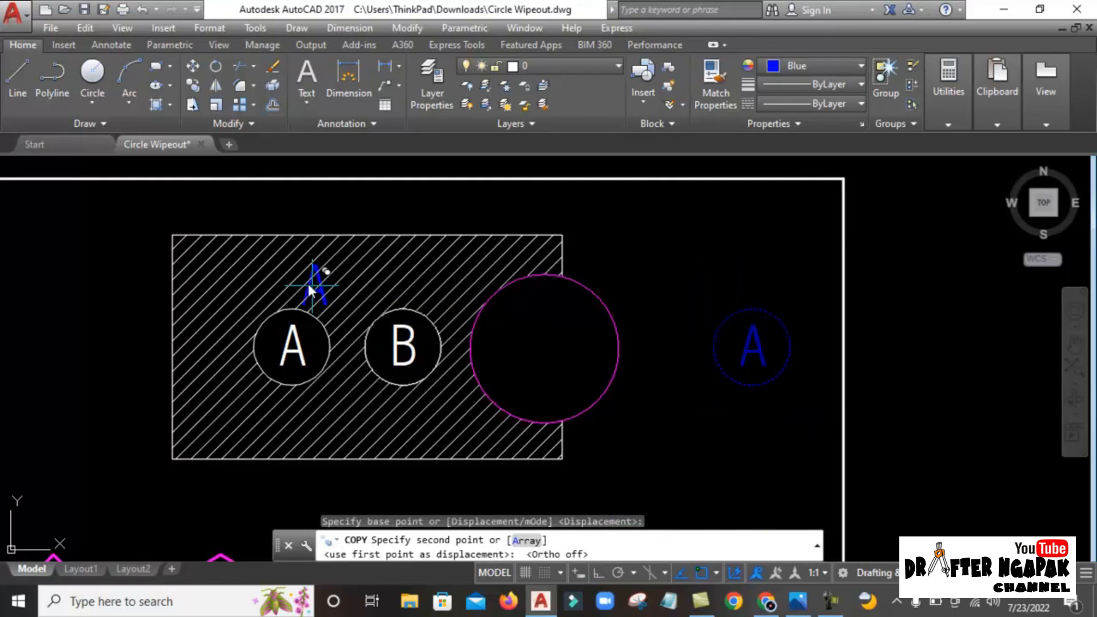
{"action": "left_click", "coordinate": [218, 265]}
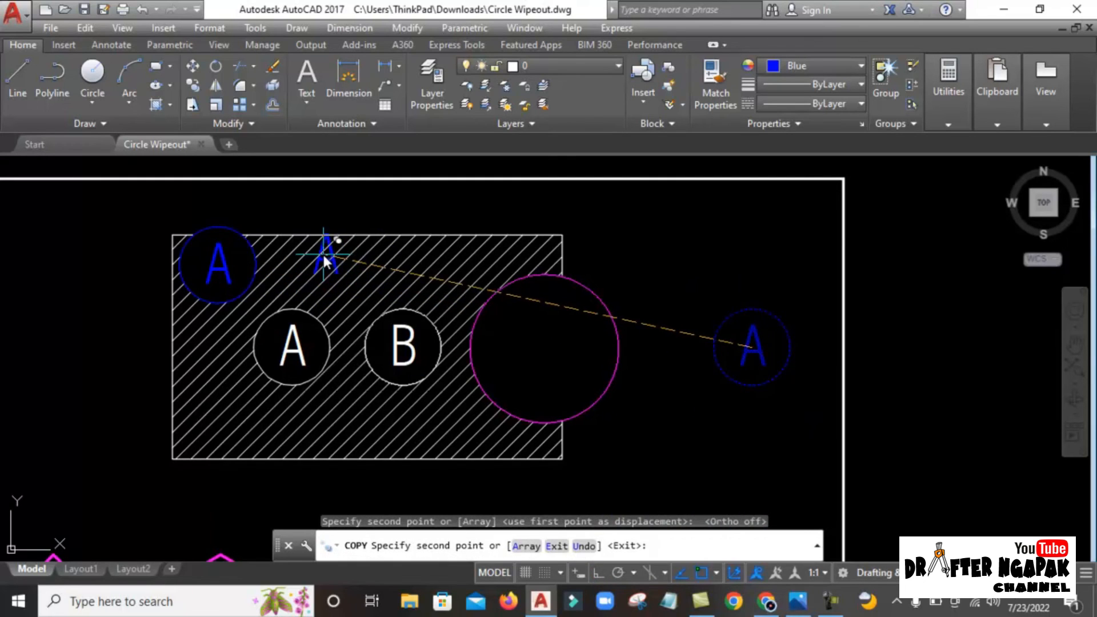
{"action": "left_click", "coordinate": [304, 260]}
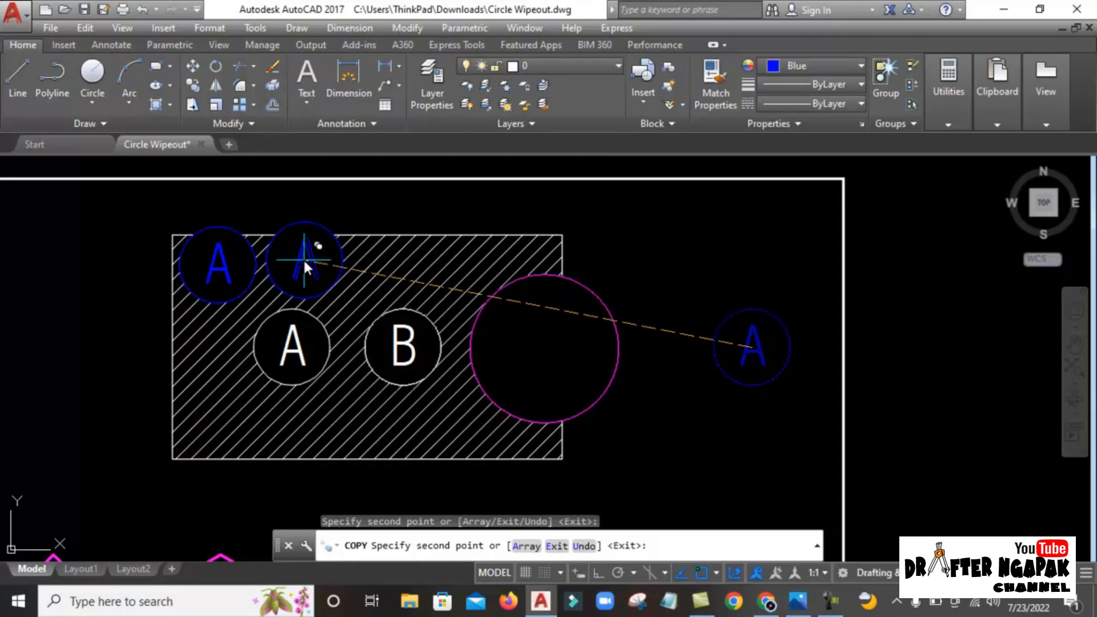
{"action": "left_click", "coordinate": [392, 265]}
{"action": "left_click", "coordinate": [475, 252]}
- Place five more copies of the blue A block along the hatched rectangle's lower edge, the last at its lower-right corner
{"action": "left_click", "coordinate": [201, 414]}
{"action": "left_click", "coordinate": [286, 420]}
{"action": "left_click", "coordinate": [380, 426]}
{"action": "left_click", "coordinate": [462, 430]}
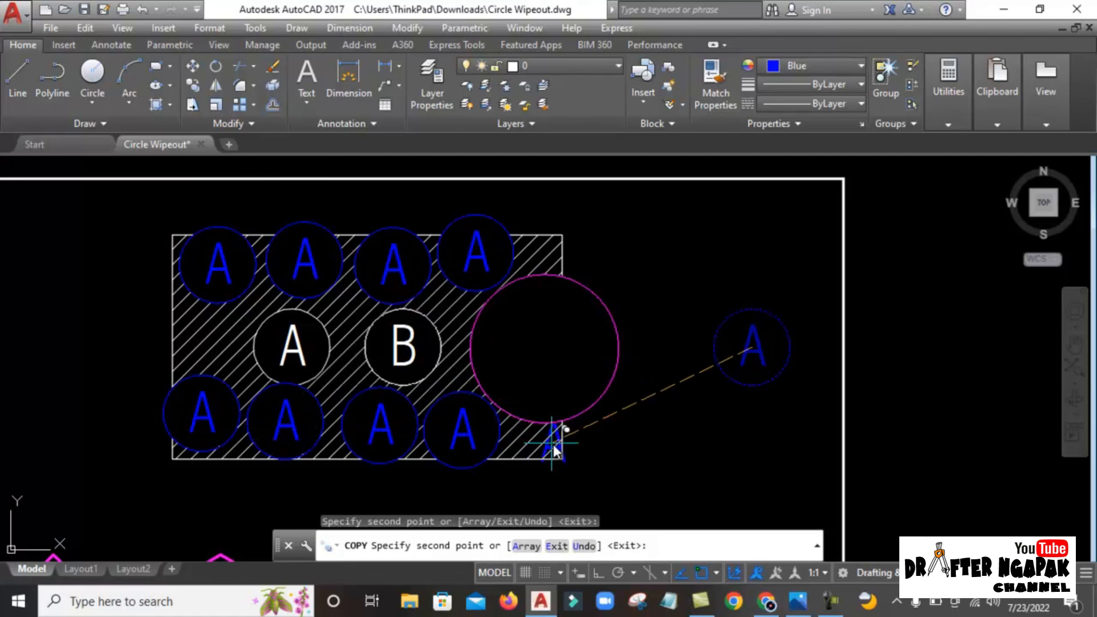
{"action": "left_click", "coordinate": [567, 445]}
{"action": "key", "text": "Escape"}
{"action": "middle_click_drag", "start_coordinate": [332, 379], "coordinate": [403, 383]}
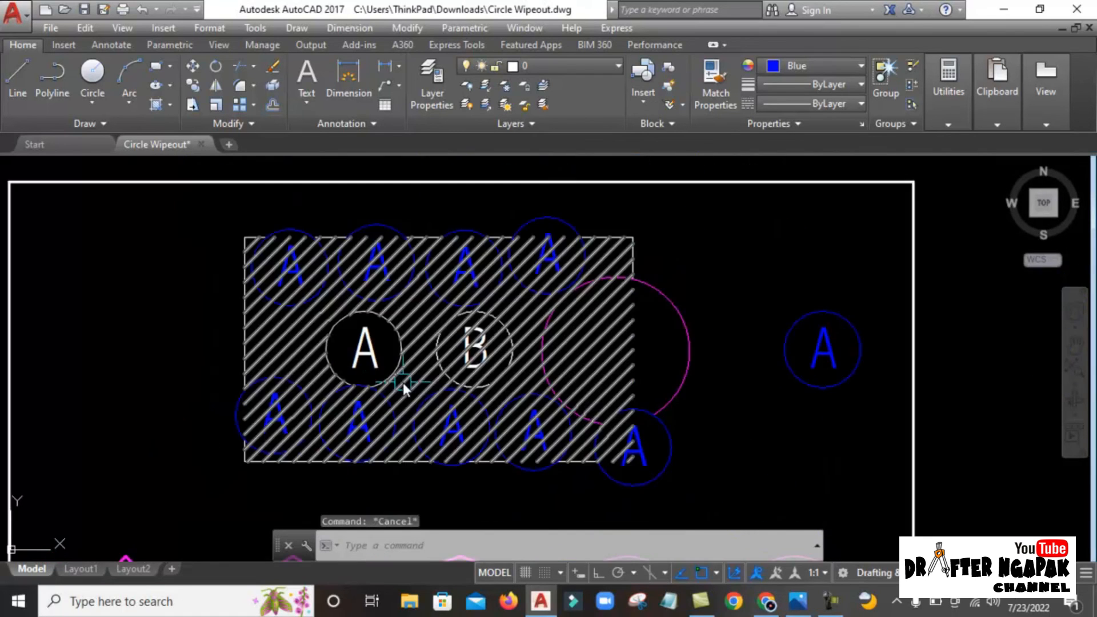
{"action": "scroll", "coordinate": [385, 355], "scroll_direction": "up", "scroll_amount": 2}
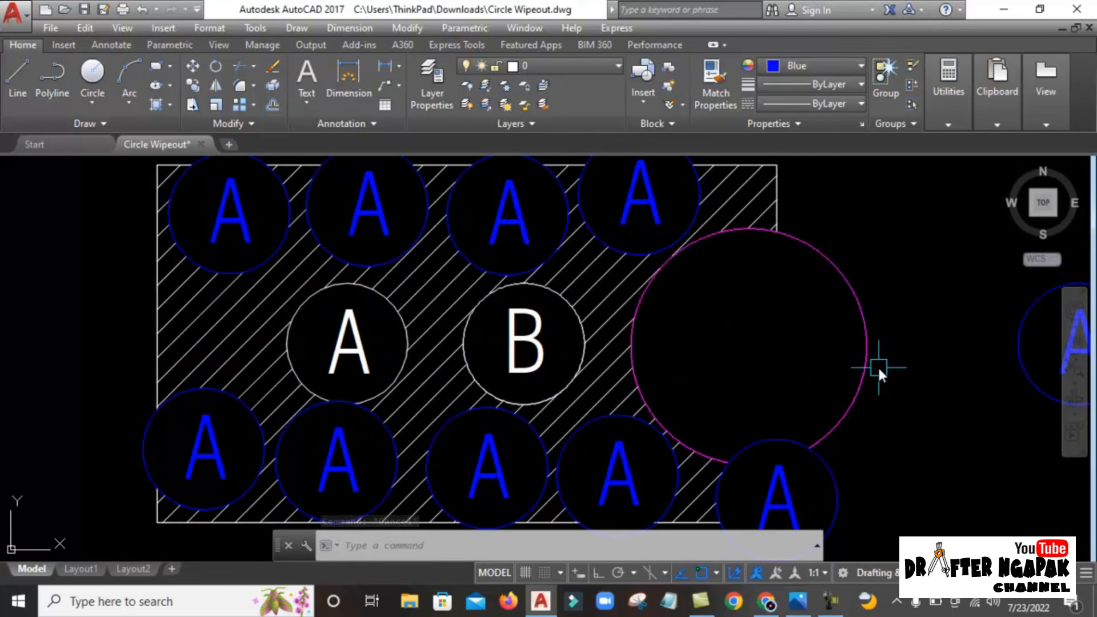
{"action": "scroll", "coordinate": [634, 312], "scroll_direction": "down", "scroll_amount": 2}
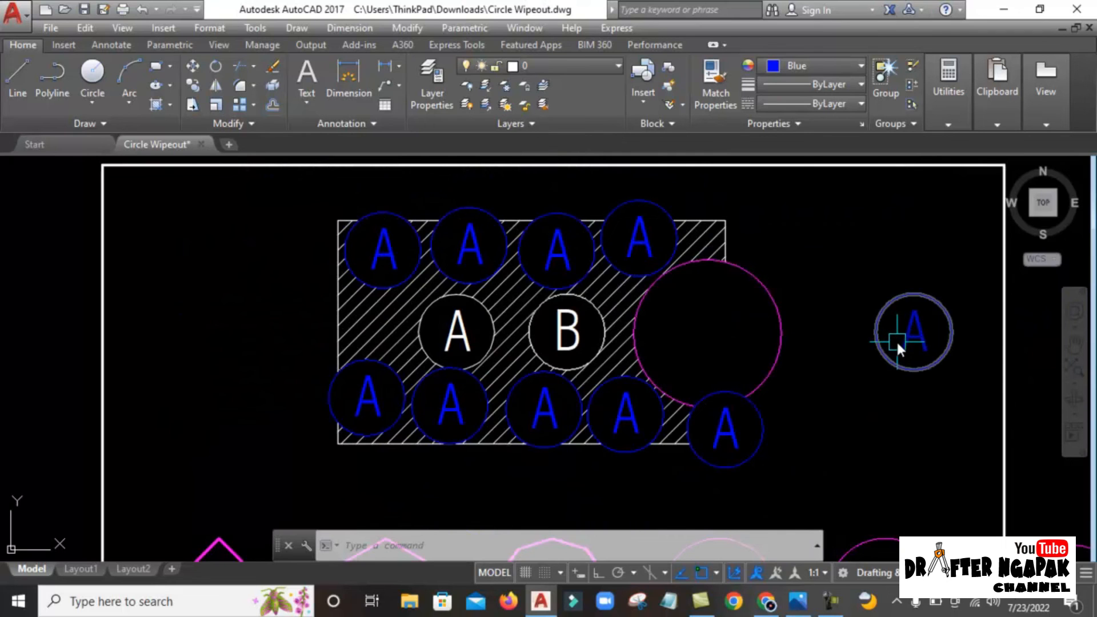
{"action": "middle_click", "coordinate": [838, 325]}
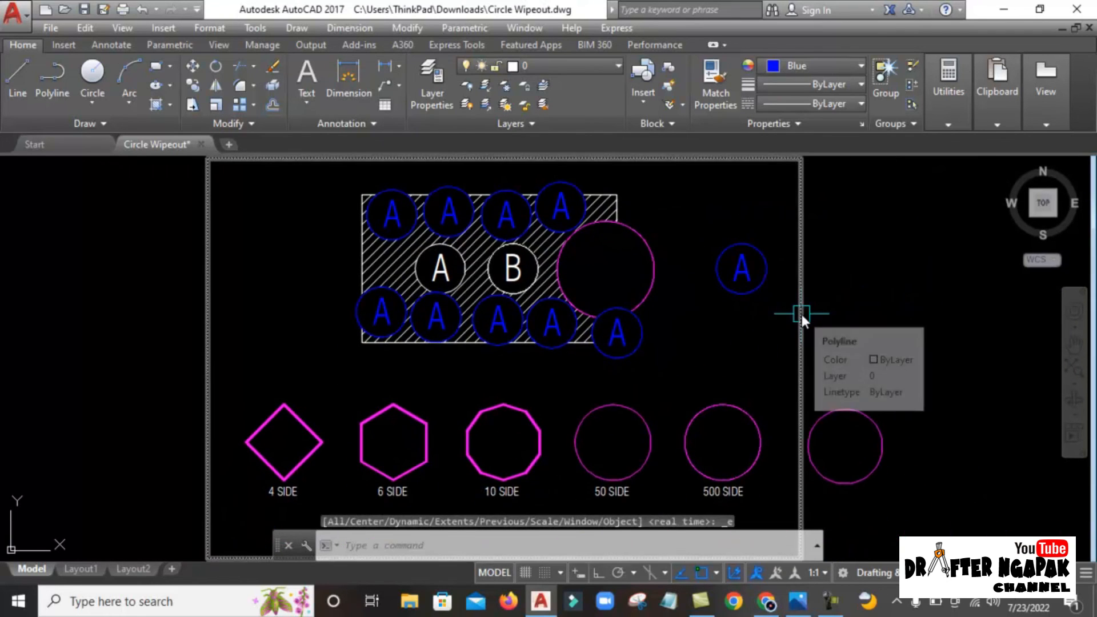